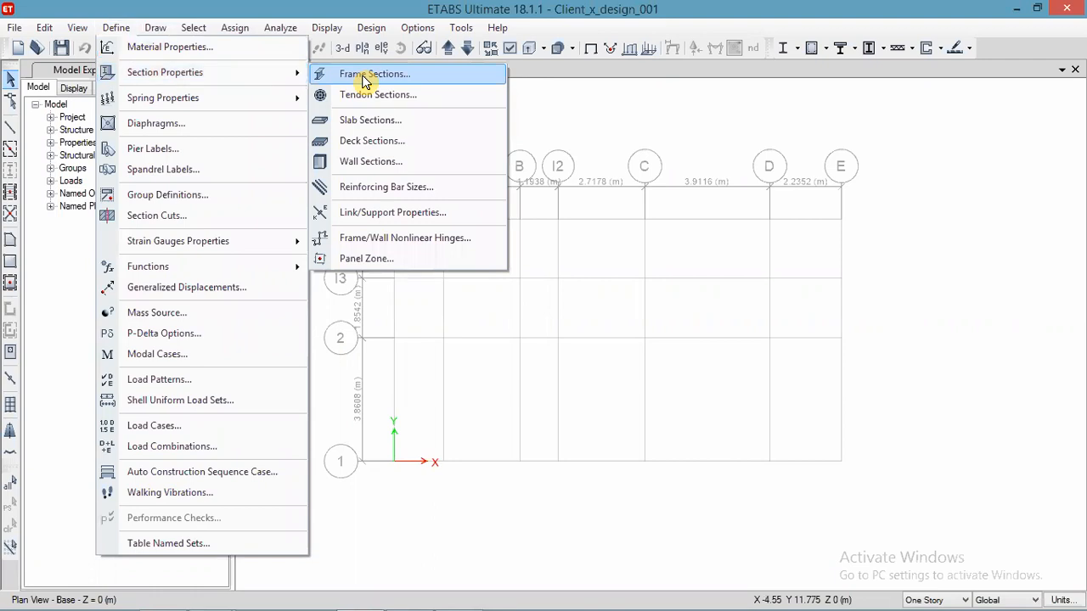
Step: Review the beam and column sections defined in the frame properties
{"action": "left_click", "coordinate": [395, 278]}
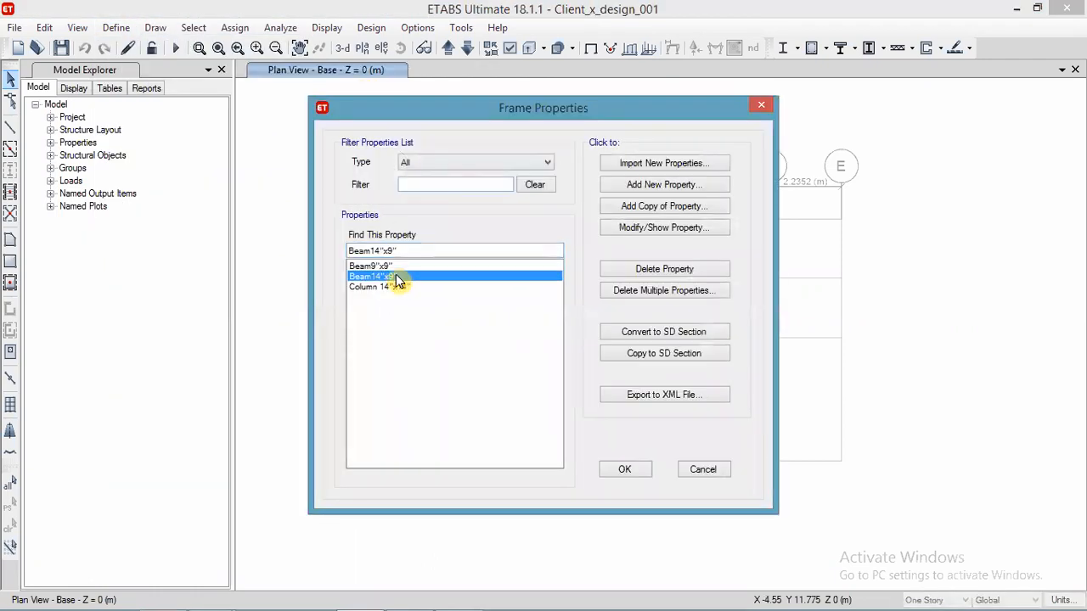
{"action": "left_click", "coordinate": [408, 267]}
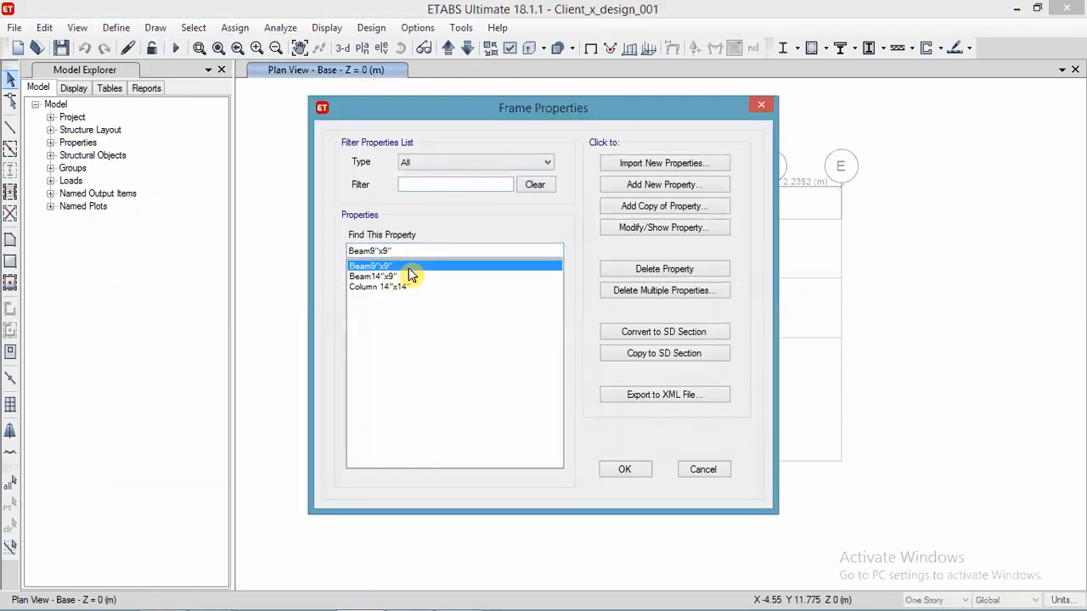
{"action": "left_click", "coordinate": [387, 276]}
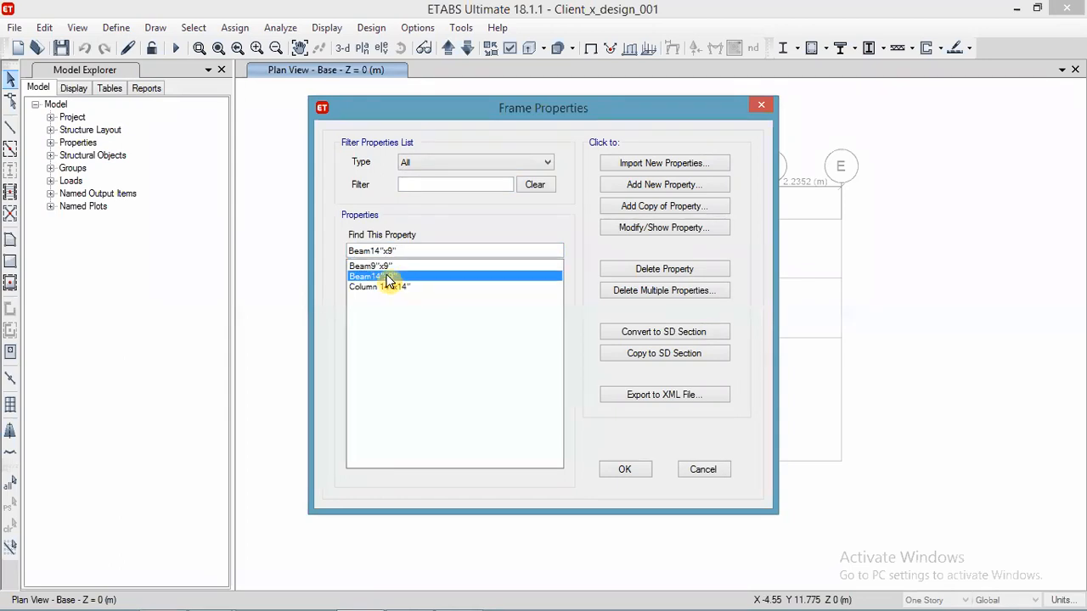
{"action": "left_click", "coordinate": [401, 288]}
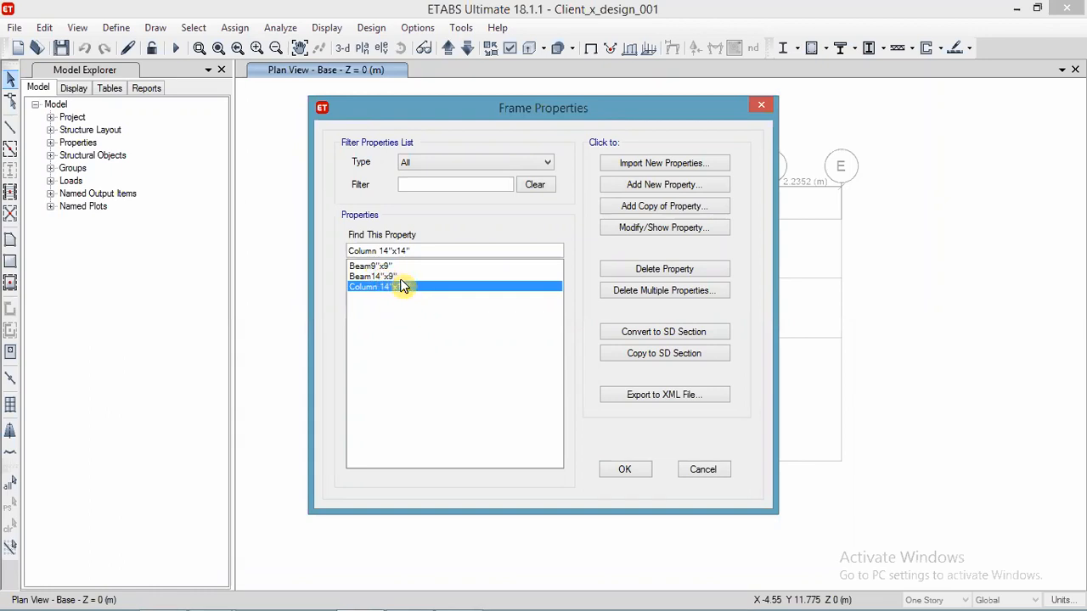
{"action": "left_click", "coordinate": [624, 470]}
Step: Switch to ALL IN ONE.pdf in Adobe Reader and check the nominal member sizes in the dimensional parameter notes
{"action": "mouse_move", "coordinate": [238, 603]}
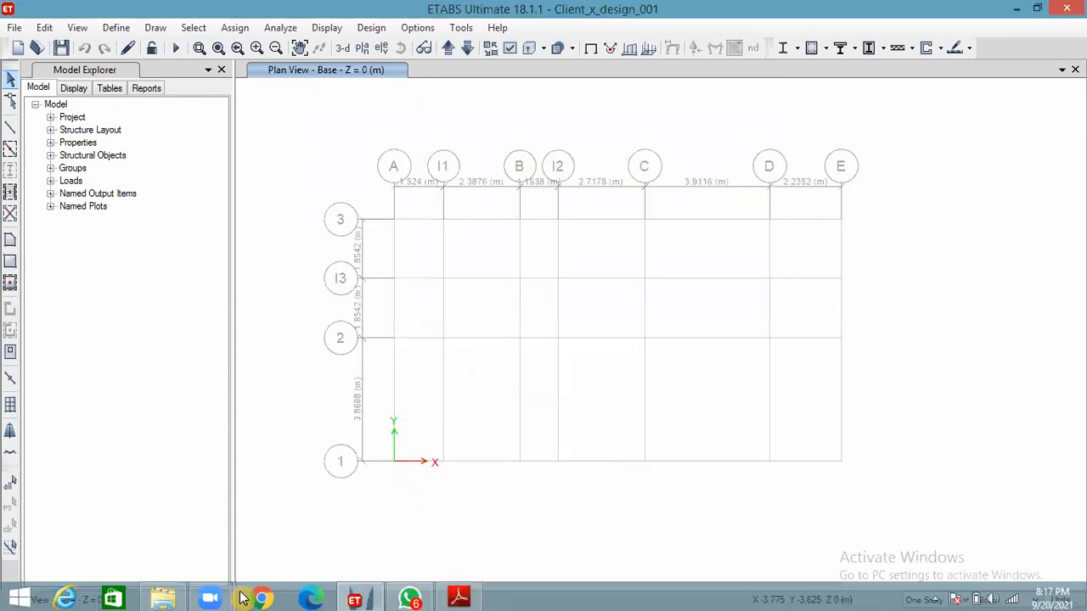
{"action": "left_click", "coordinate": [458, 594]}
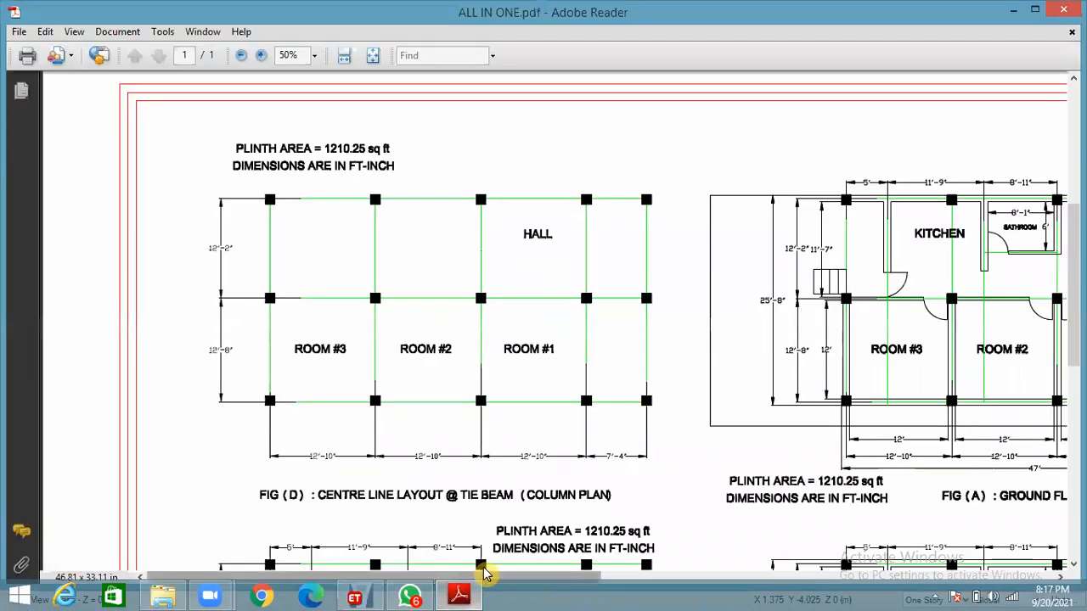
{"action": "mouse_move", "coordinate": [484, 574]}
{"action": "left_mouse_down"}
{"action": "mouse_move", "coordinate": [766, 575]}
{"action": "mouse_move", "coordinate": [965, 591]}
{"action": "left_mouse_up"}
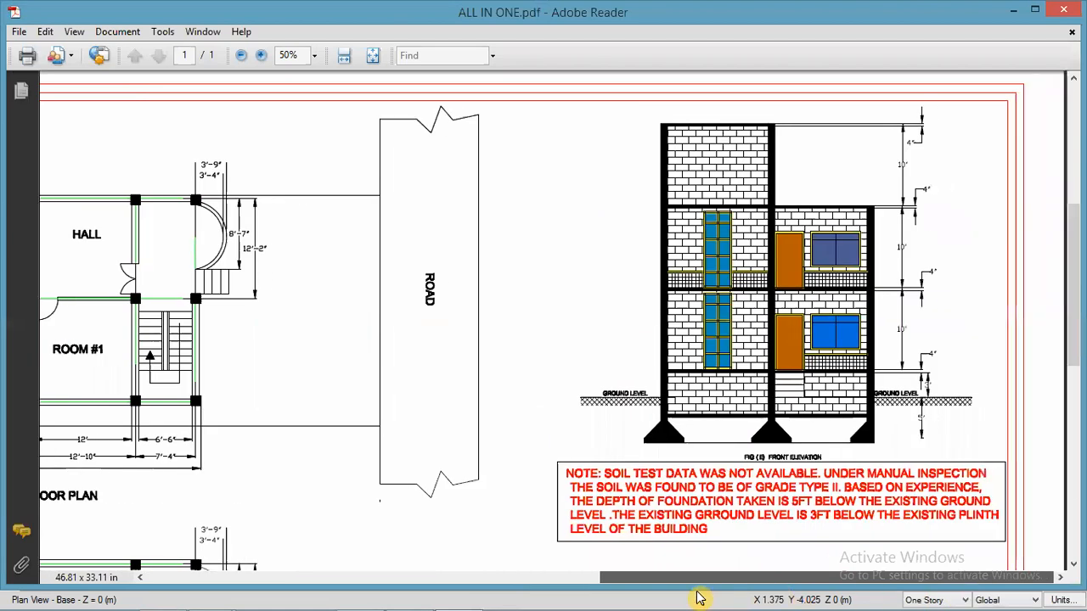
{"action": "left_click_drag", "start_coordinate": [696, 593], "coordinate": [692, 592]}
{"action": "left_click_drag", "start_coordinate": [1073, 292], "coordinate": [1073, 418]}
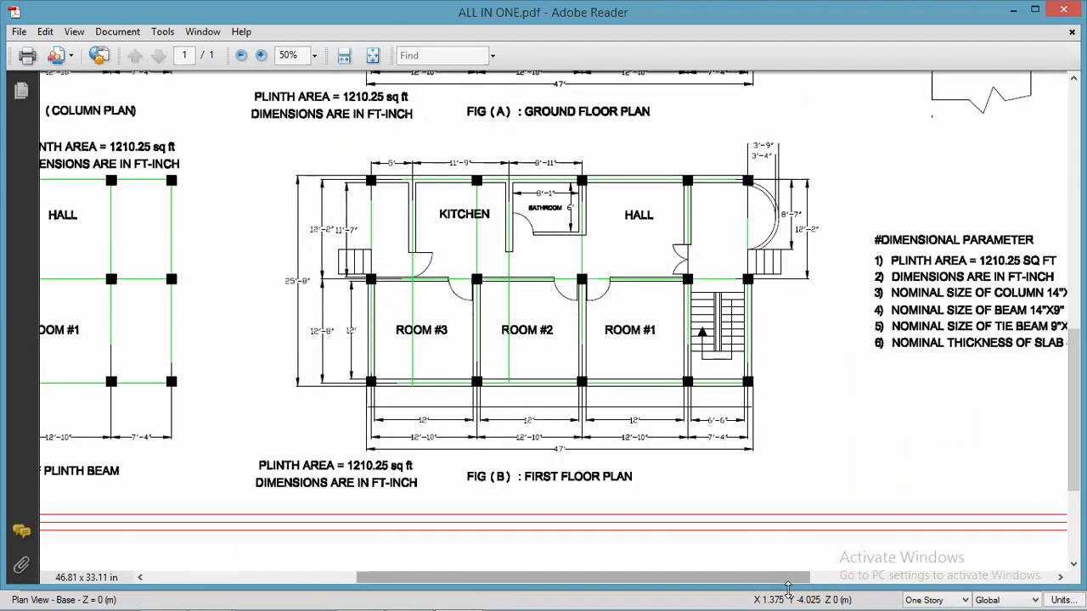
{"action": "left_click_drag", "start_coordinate": [787, 588], "coordinate": [904, 584]}
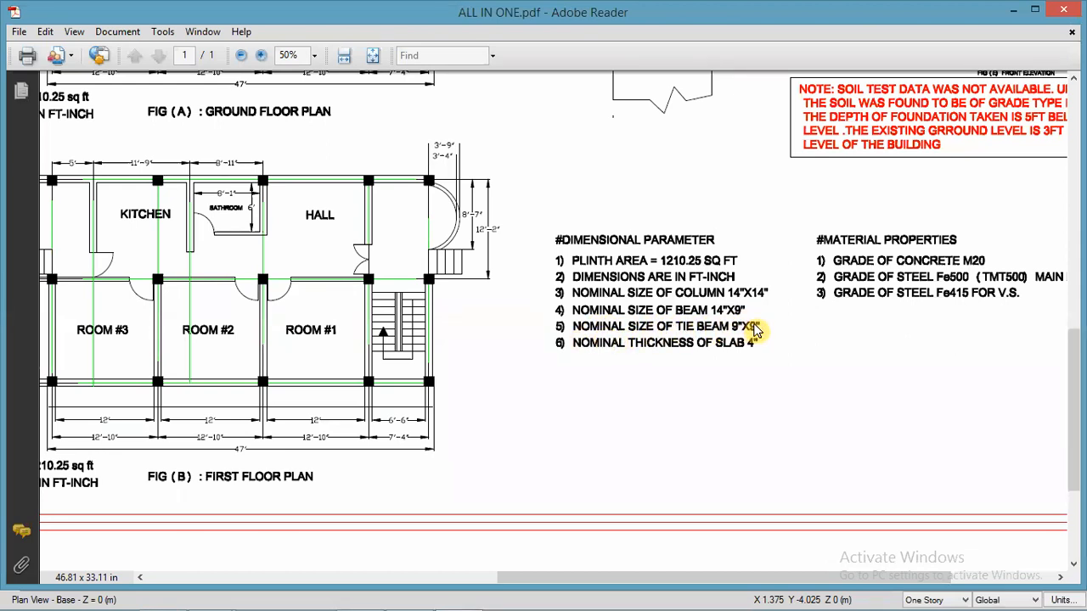
Step: Switch back to ETABS and display the elevation view along grid line 1
{"action": "mouse_move", "coordinate": [526, 598]}
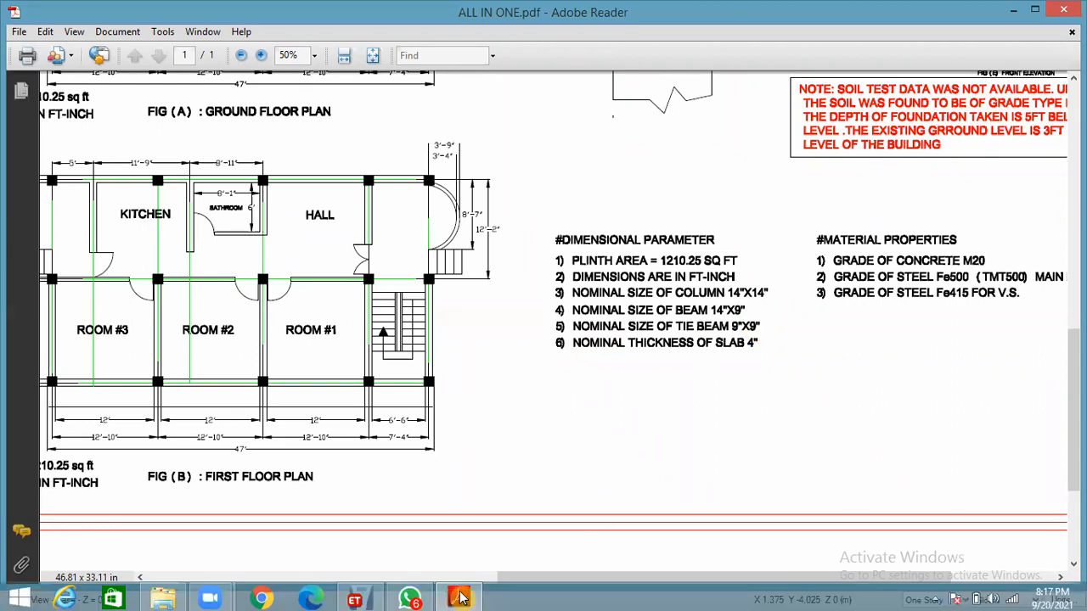
{"action": "left_click", "coordinate": [355, 597]}
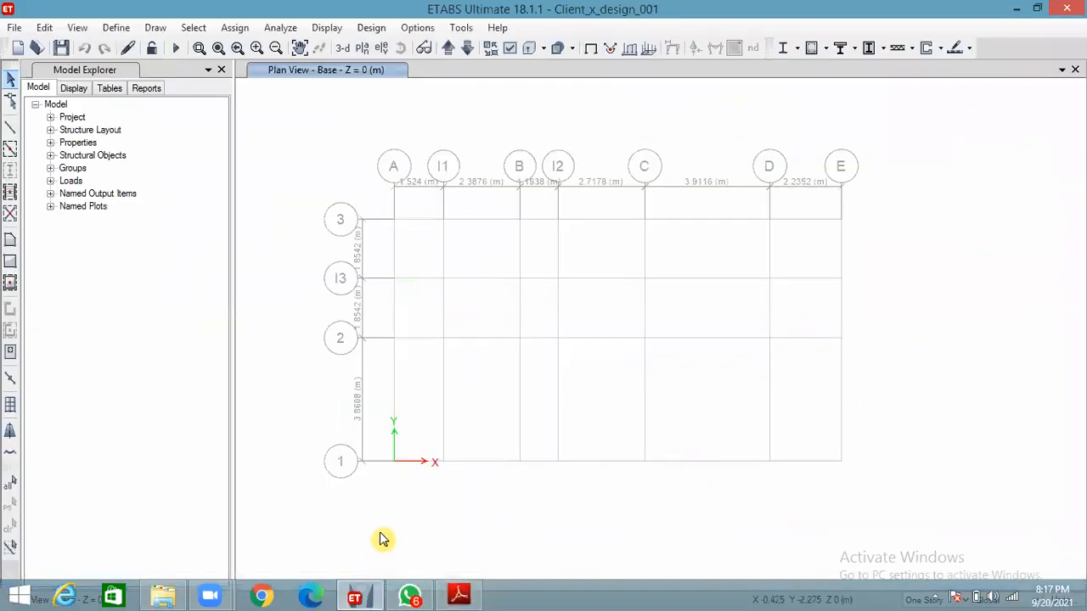
{"action": "left_click", "coordinate": [342, 48]}
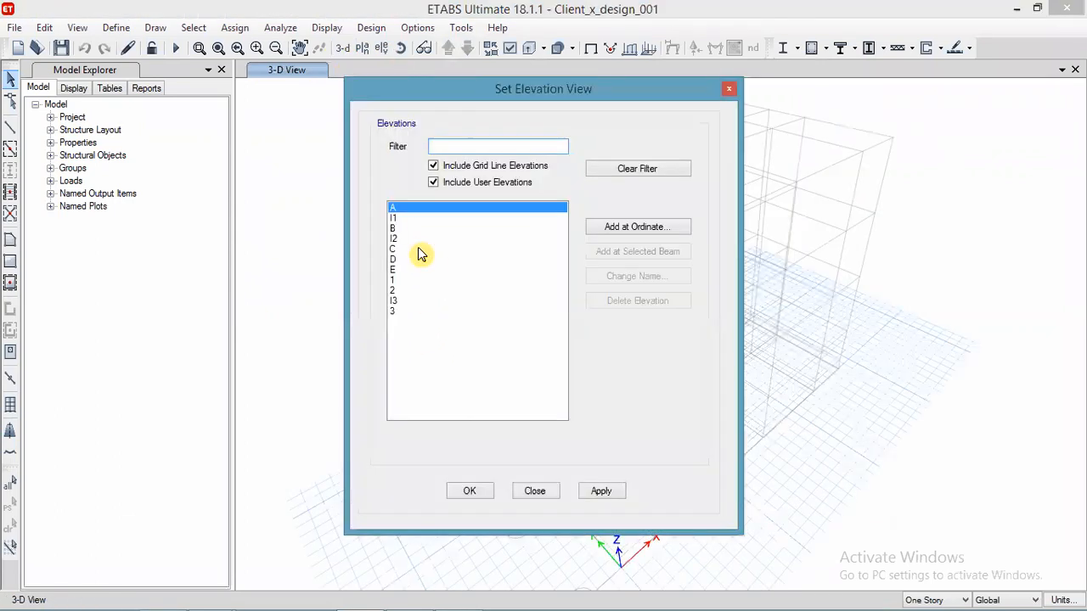
{"action": "left_click", "coordinate": [411, 281]}
{"action": "left_click", "coordinate": [601, 491]}
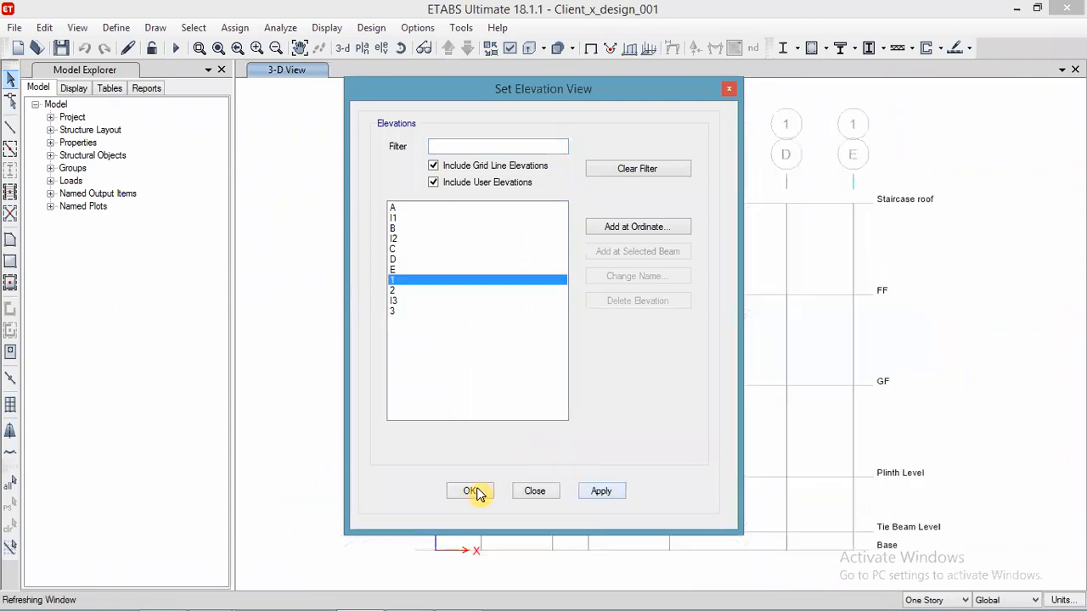
{"action": "left_click", "coordinate": [470, 491]}
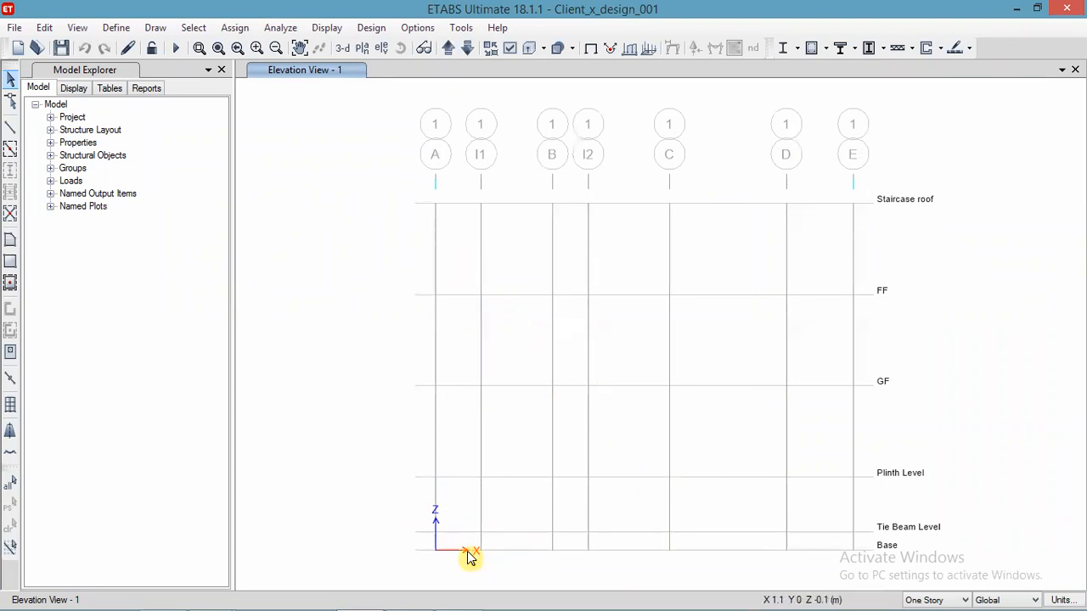
Step: Display the Base plan view and move up one story to the Tie Beam Level plan
{"action": "left_click", "coordinate": [363, 50]}
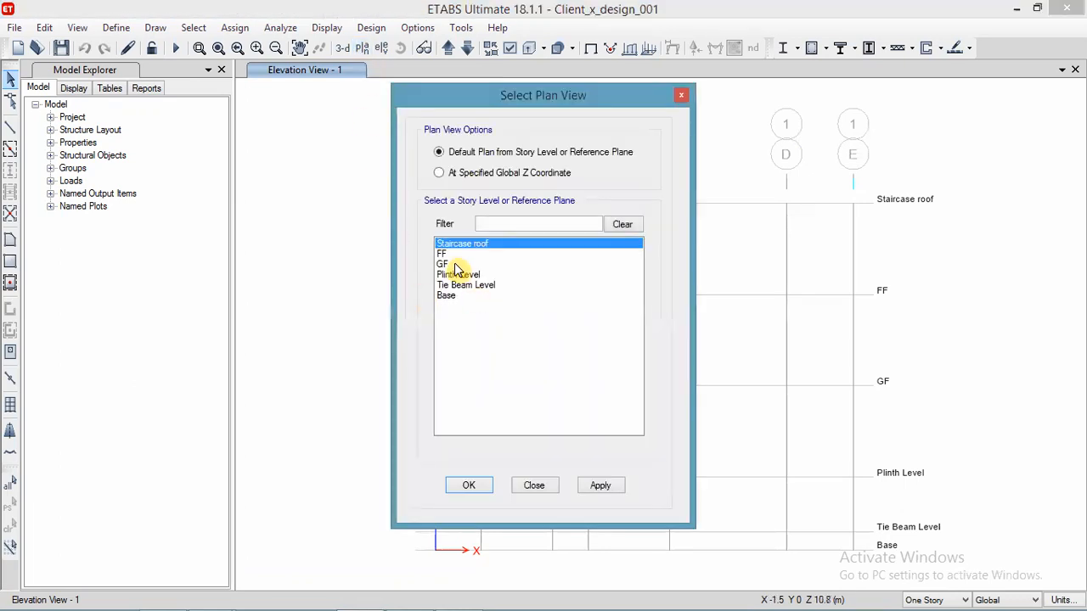
{"action": "left_click", "coordinate": [450, 297]}
{"action": "left_click", "coordinate": [600, 496]}
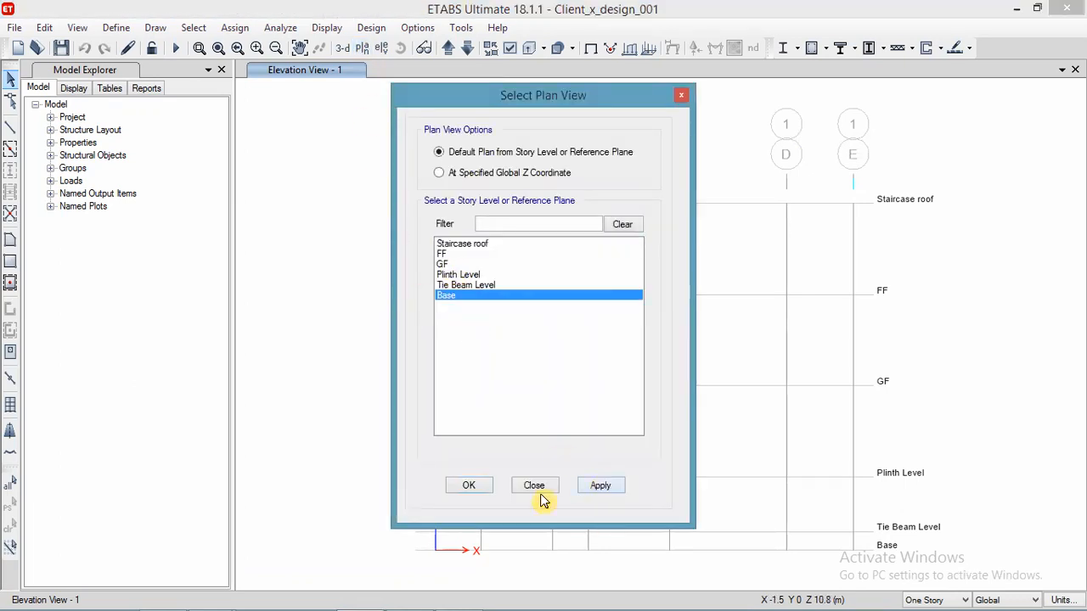
{"action": "left_click", "coordinate": [464, 487]}
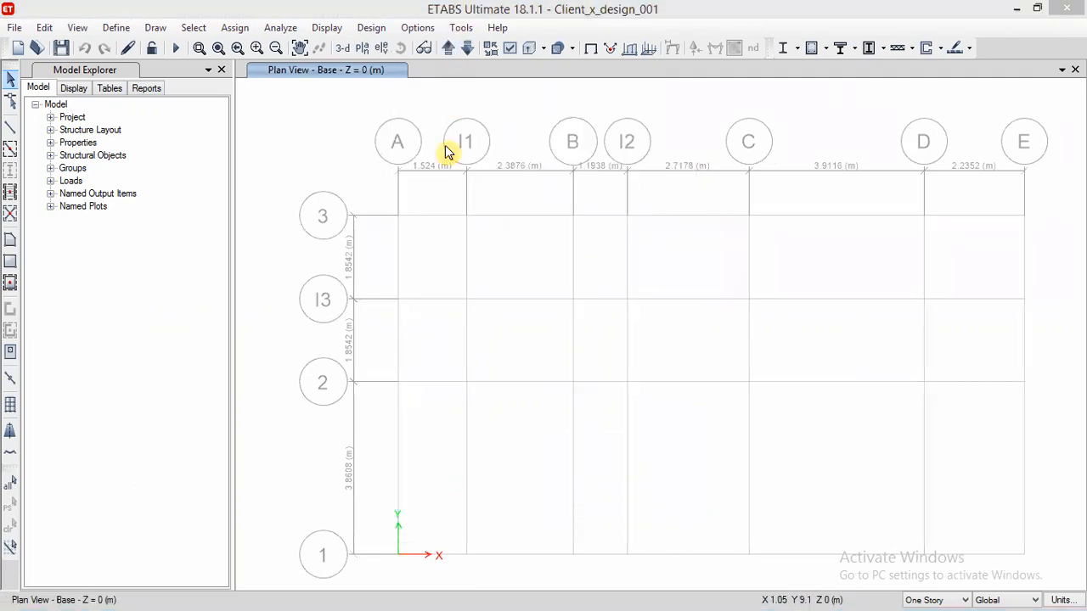
{"action": "left_click", "coordinate": [448, 48]}
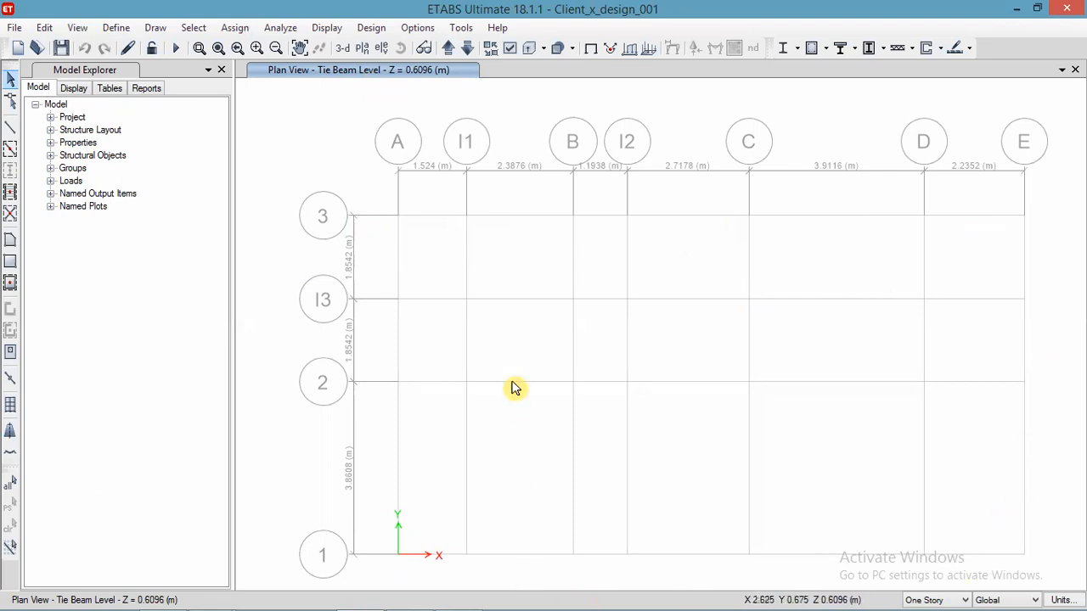
Step: Switch to Adobe Reader and compare the tie beam centre line layout in Fig (D) with the plinth beam layout
{"action": "mouse_move", "coordinate": [375, 598]}
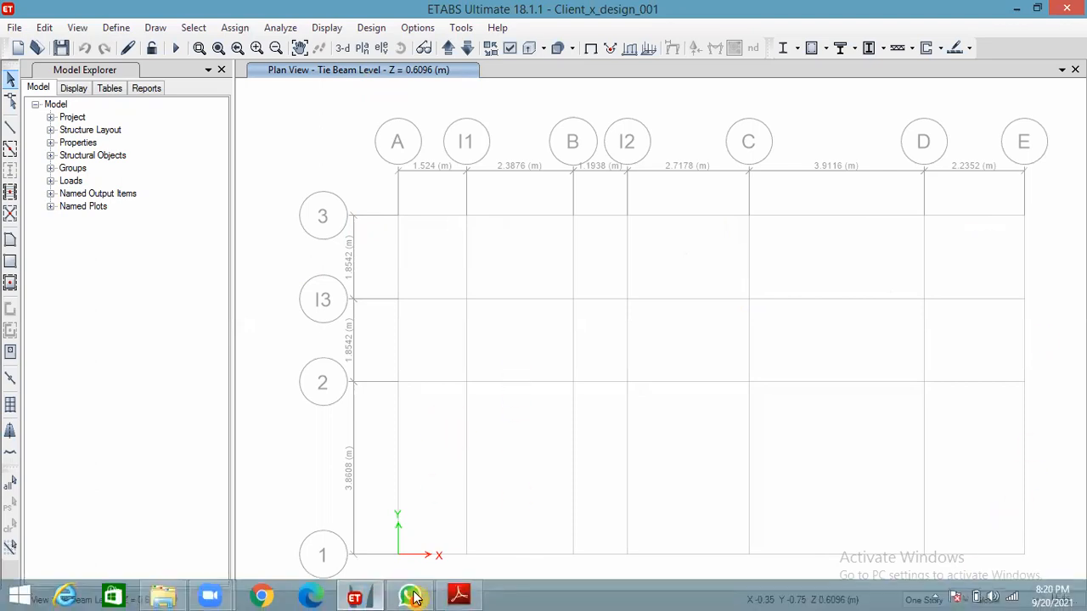
{"action": "left_click", "coordinate": [458, 596]}
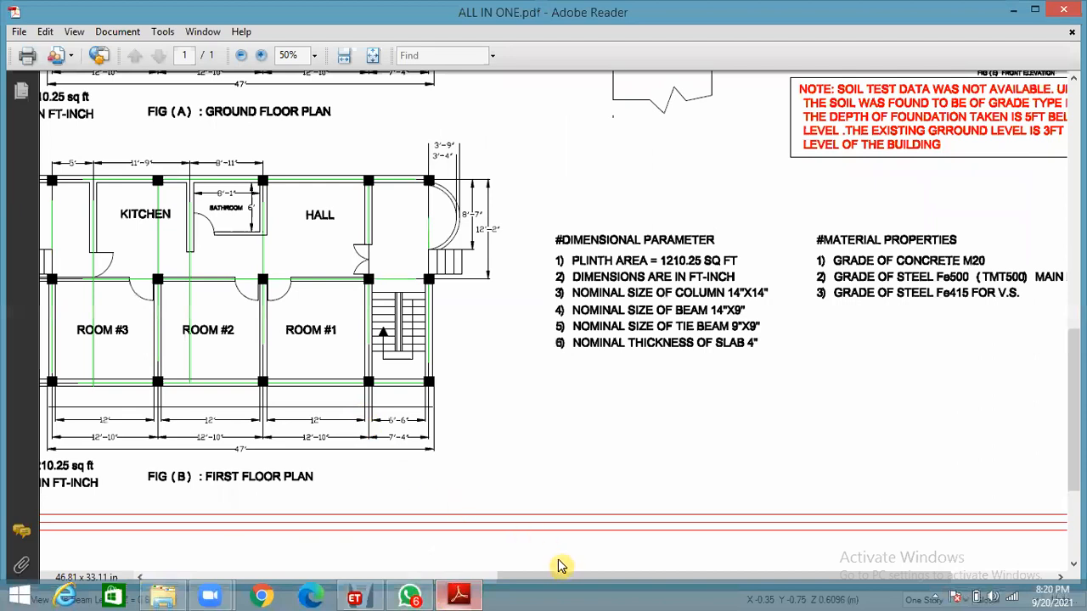
{"action": "left_click_drag", "start_coordinate": [579, 580], "coordinate": [245, 580]}
{"action": "scroll", "coordinate": [464, 479], "scroll_direction": "up", "scroll_amount": 10}
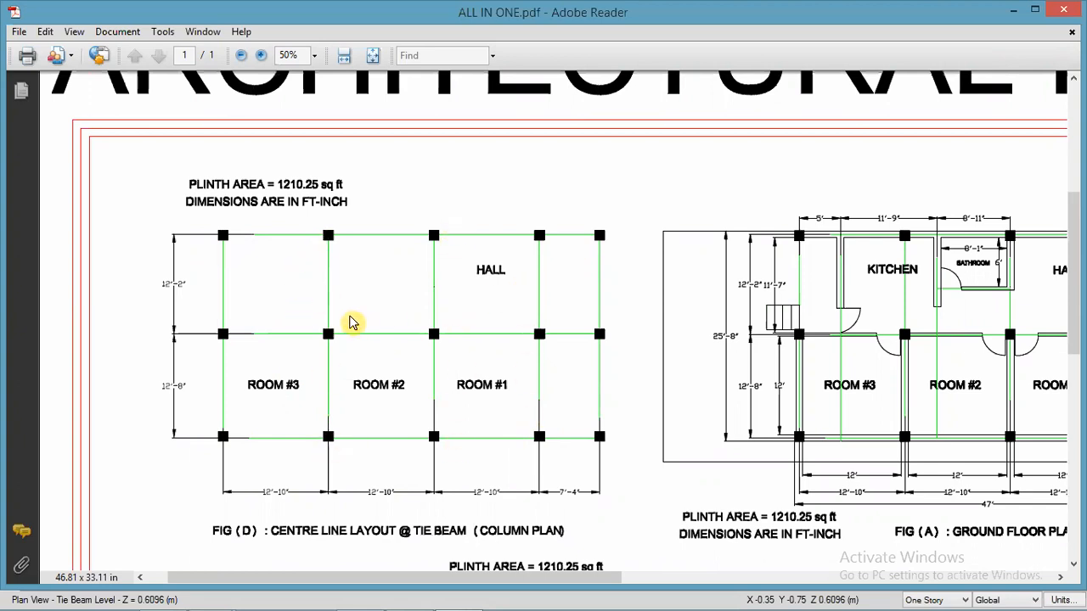
{"action": "scroll", "coordinate": [396, 332], "scroll_direction": "down", "scroll_amount": 3}
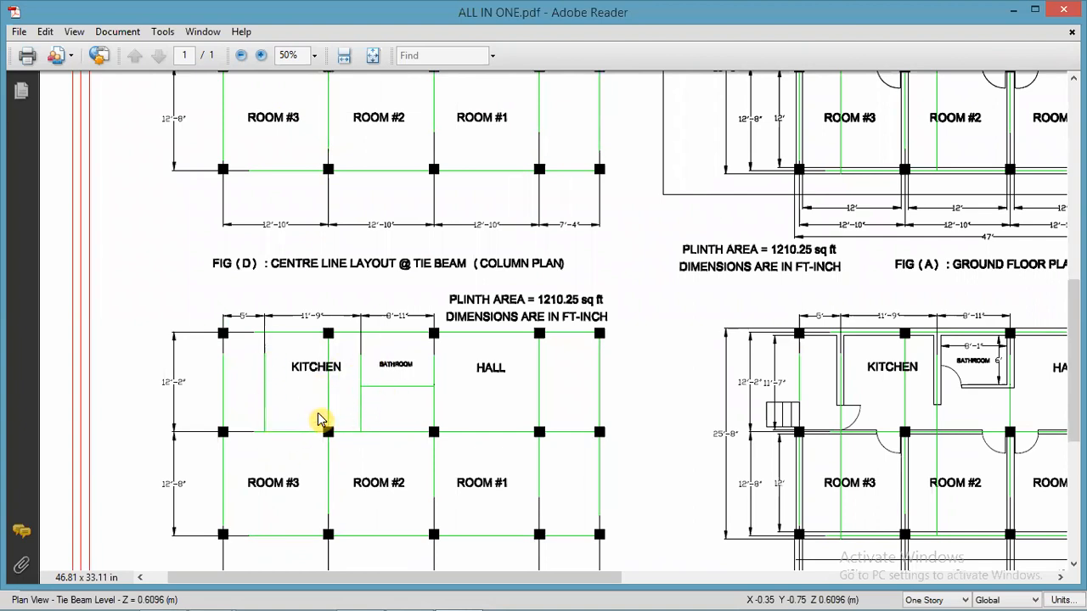
{"action": "scroll", "coordinate": [320, 417], "scroll_direction": "up", "scroll_amount": 2}
{"action": "scroll", "coordinate": [250, 229], "scroll_direction": "up", "scroll_amount": 3}
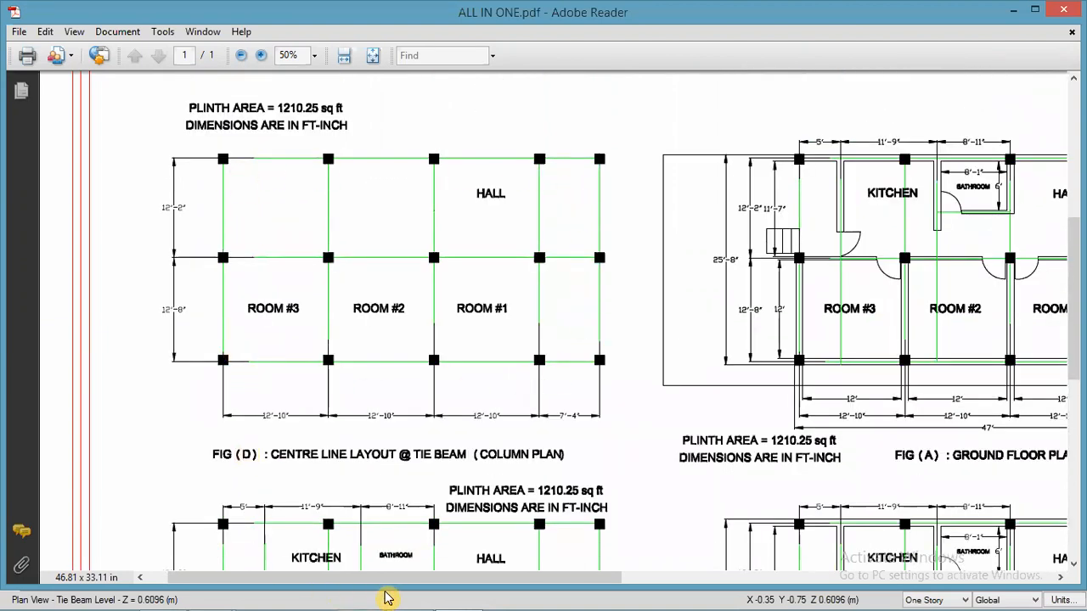
Step: Return to ETABS and set up straight frame line drawing on the Tie Beam Level plan with the Beam9"x9" section
{"action": "mouse_move", "coordinate": [384, 601]}
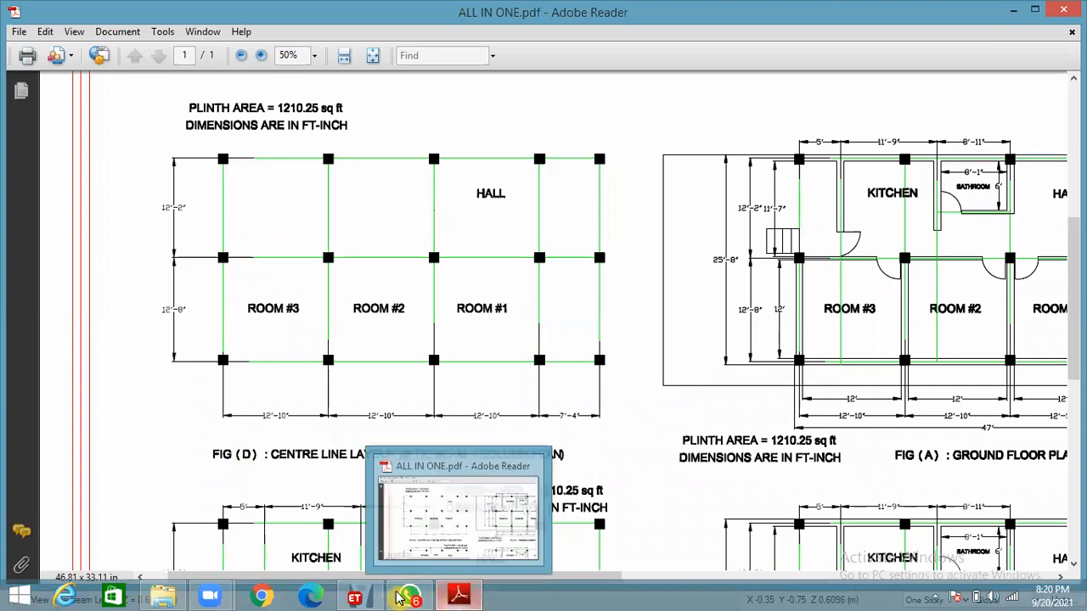
{"action": "left_click", "coordinate": [355, 597]}
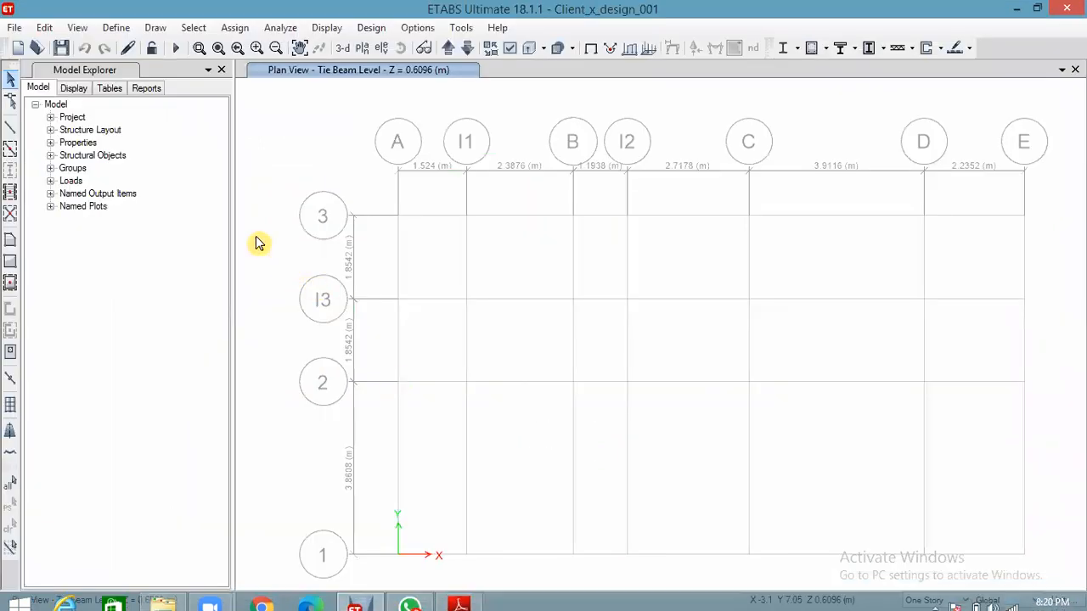
{"action": "scroll", "coordinate": [259, 244], "scroll_direction": "down", "scroll_amount": 2}
{"action": "scroll", "coordinate": [321, 243], "scroll_direction": "up", "scroll_amount": 2}
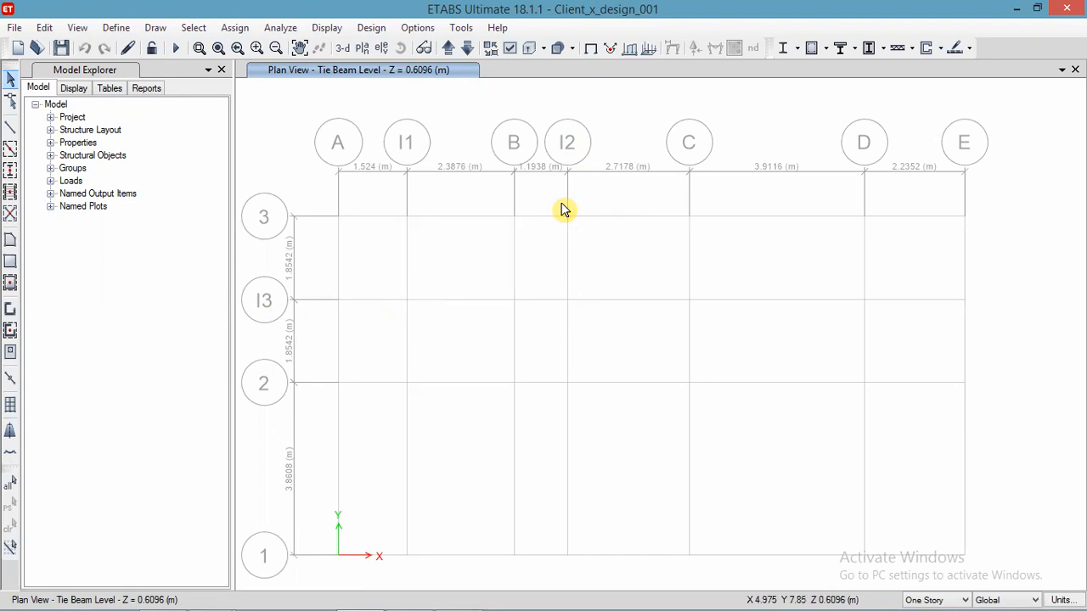
{"action": "left_click", "coordinate": [12, 132]}
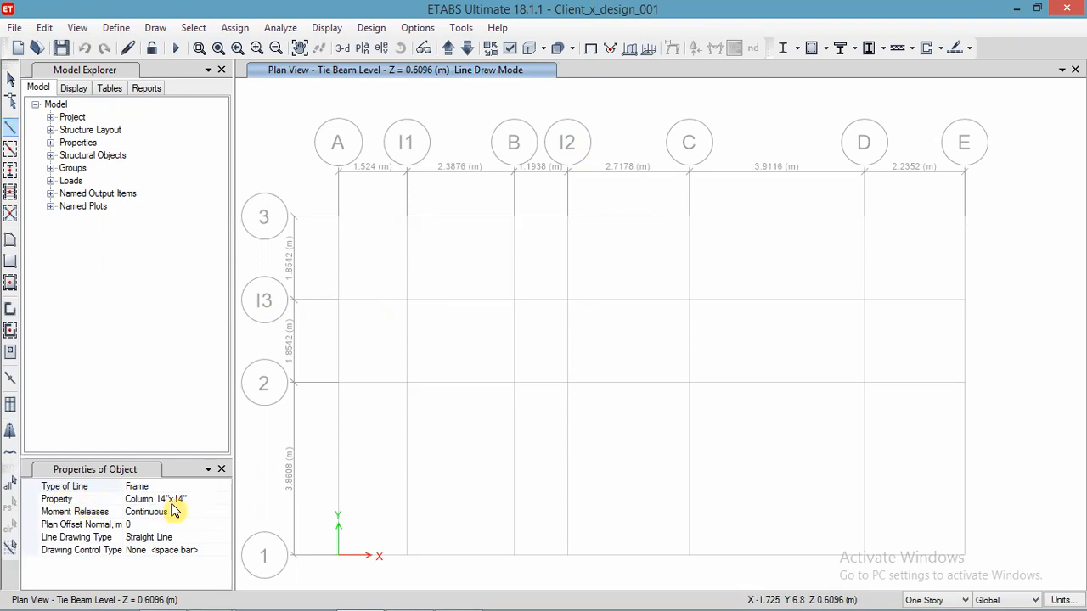
{"action": "left_click", "coordinate": [201, 509]}
{"action": "left_click", "coordinate": [222, 500]}
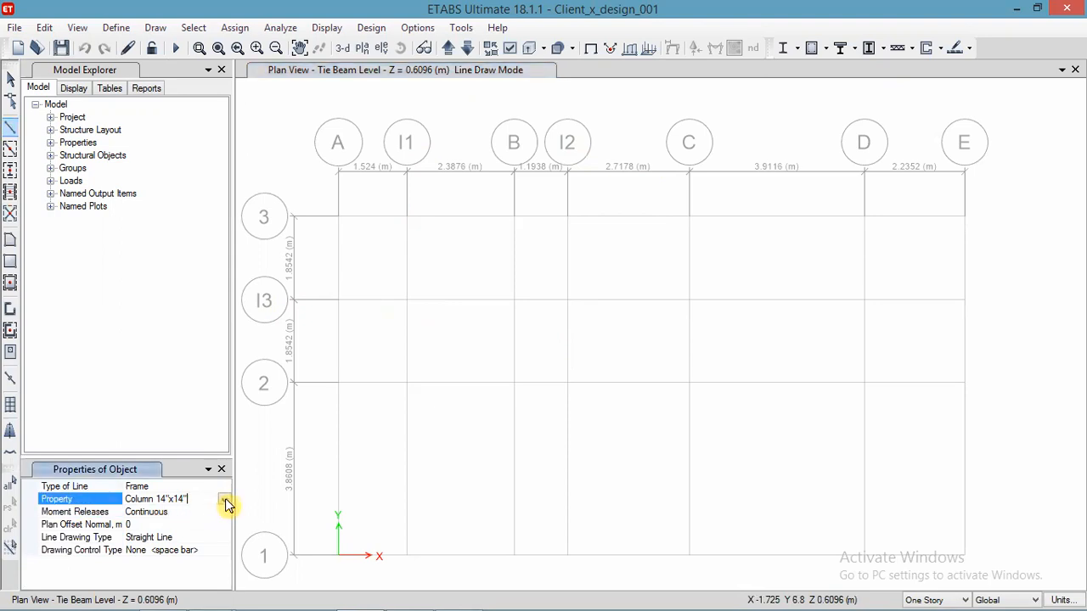
{"action": "left_click", "coordinate": [227, 500]}
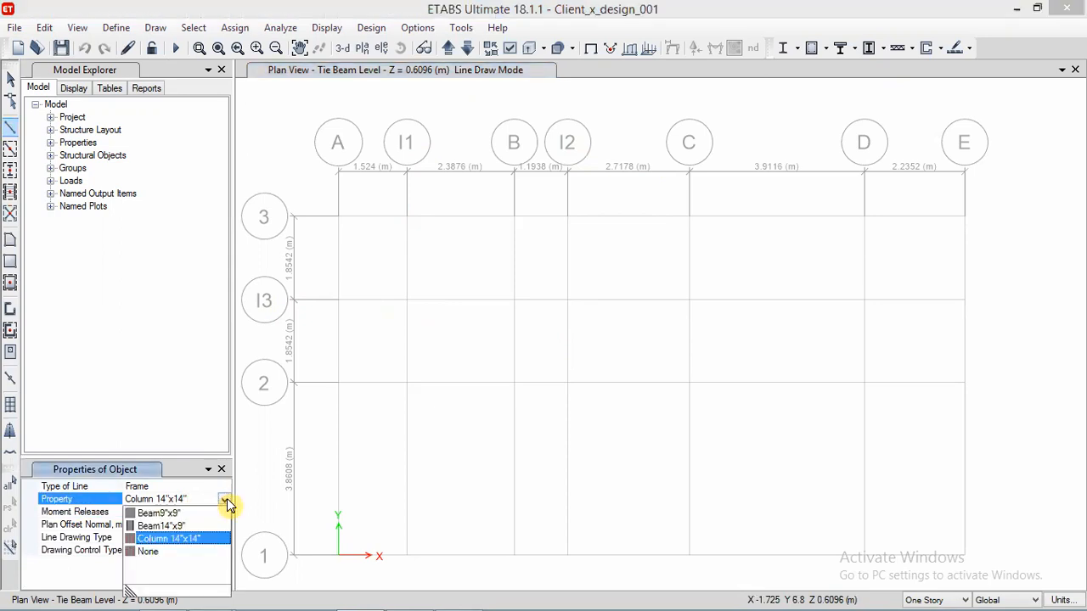
{"action": "left_click", "coordinate": [160, 514]}
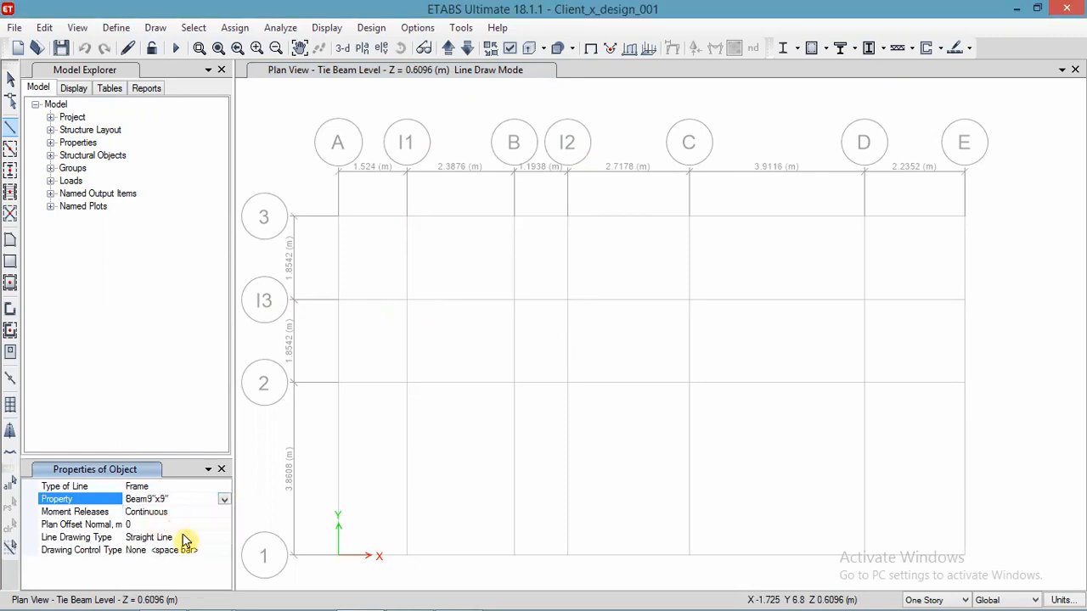
Step: Switch to Adobe Reader and review the nominal member sizes under Dimensional Parameter and the Fig (D) tie beam centre line layout
{"action": "left_click", "coordinate": [466, 597]}
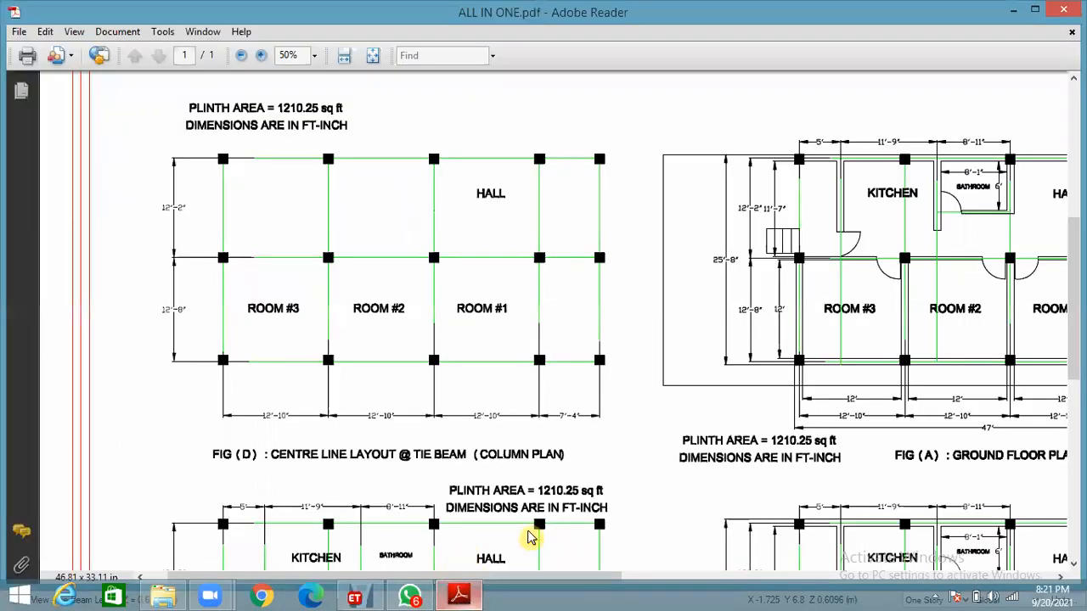
{"action": "left_click", "coordinate": [932, 578]}
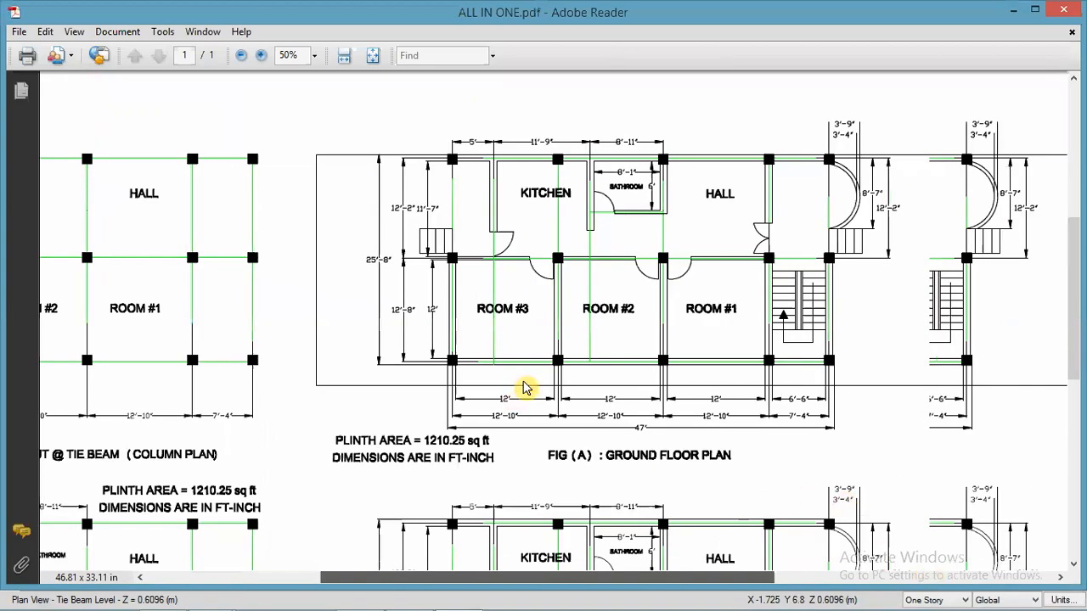
{"action": "scroll", "coordinate": [735, 451], "scroll_direction": "down", "scroll_amount": 9}
{"action": "left_click_drag", "start_coordinate": [751, 585], "coordinate": [683, 582]}
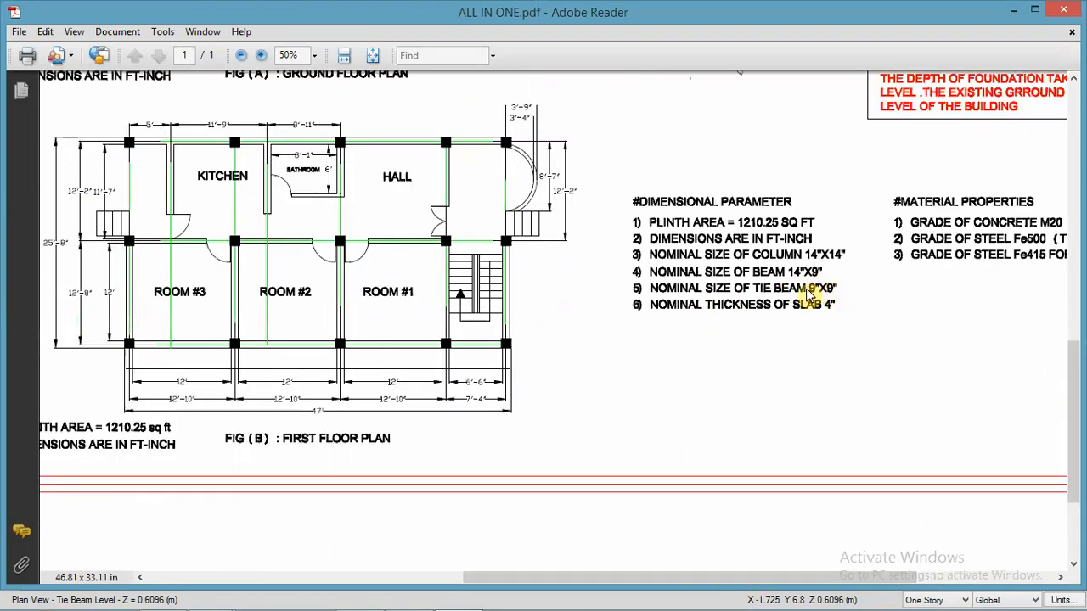
{"action": "left_click_drag", "start_coordinate": [631, 577], "coordinate": [344, 579]}
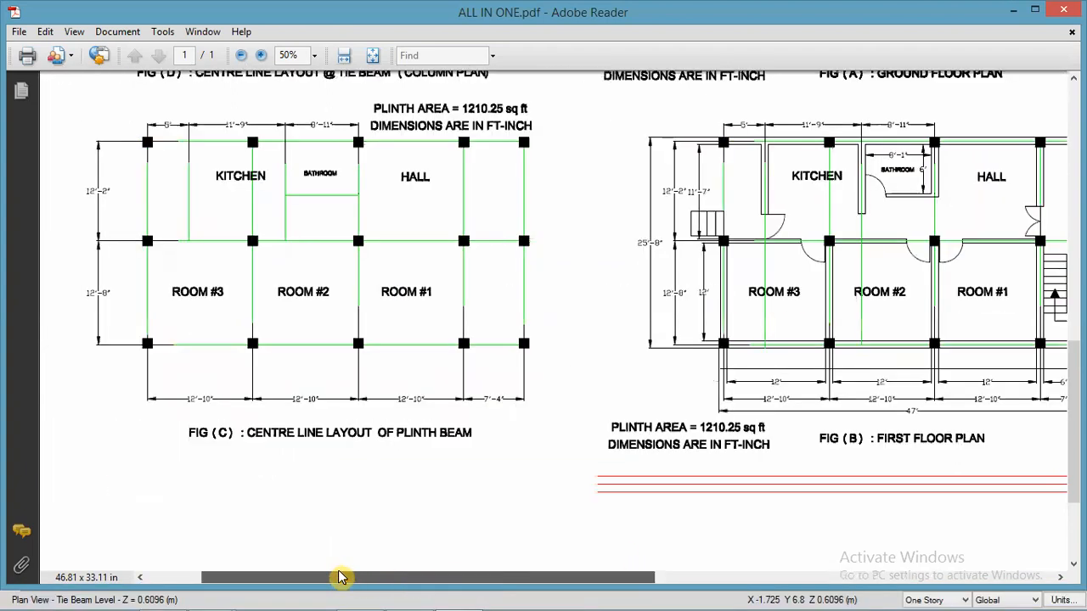
{"action": "scroll", "coordinate": [409, 450], "scroll_direction": "up", "scroll_amount": 3}
{"action": "scroll", "coordinate": [410, 441], "scroll_direction": "left", "scroll_amount": 2}
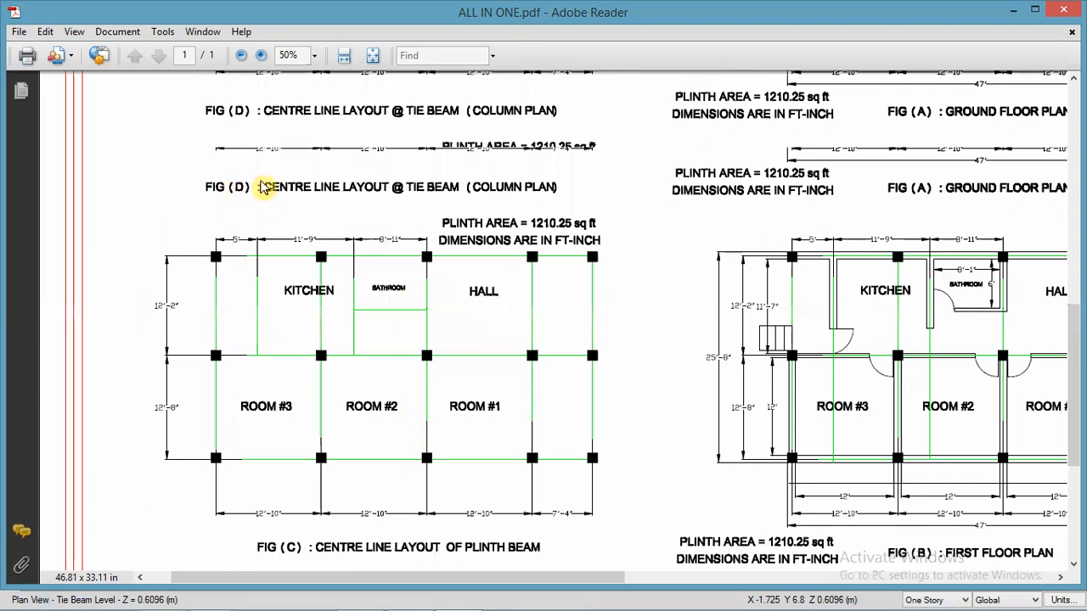
{"action": "scroll", "coordinate": [263, 187], "scroll_direction": "up", "scroll_amount": 6}
Step: Return to ETABS and draw Beam9"x9" tie beams bay by bay along grid line A from 1 to 3 and grid line 3 from A to E
{"action": "left_click", "coordinate": [355, 598]}
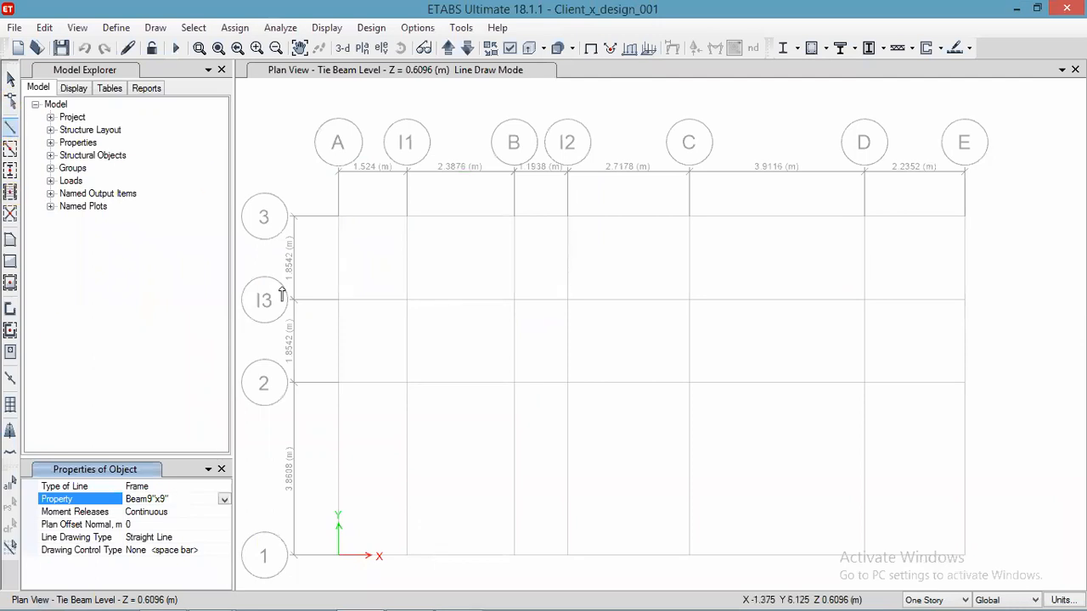
{"action": "left_click", "coordinate": [338, 556]}
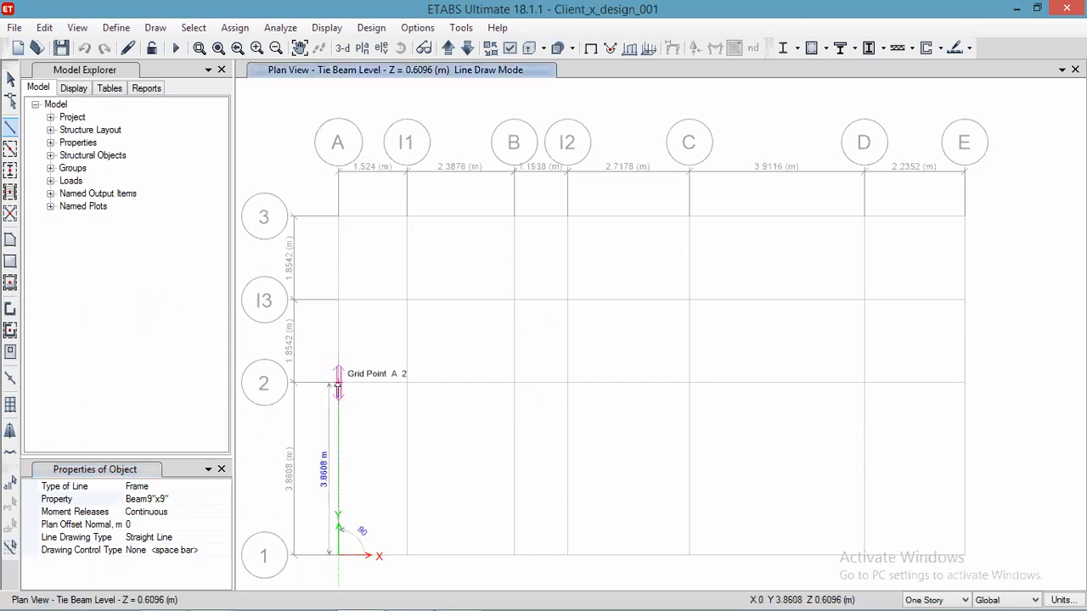
{"action": "left_click", "coordinate": [340, 387]}
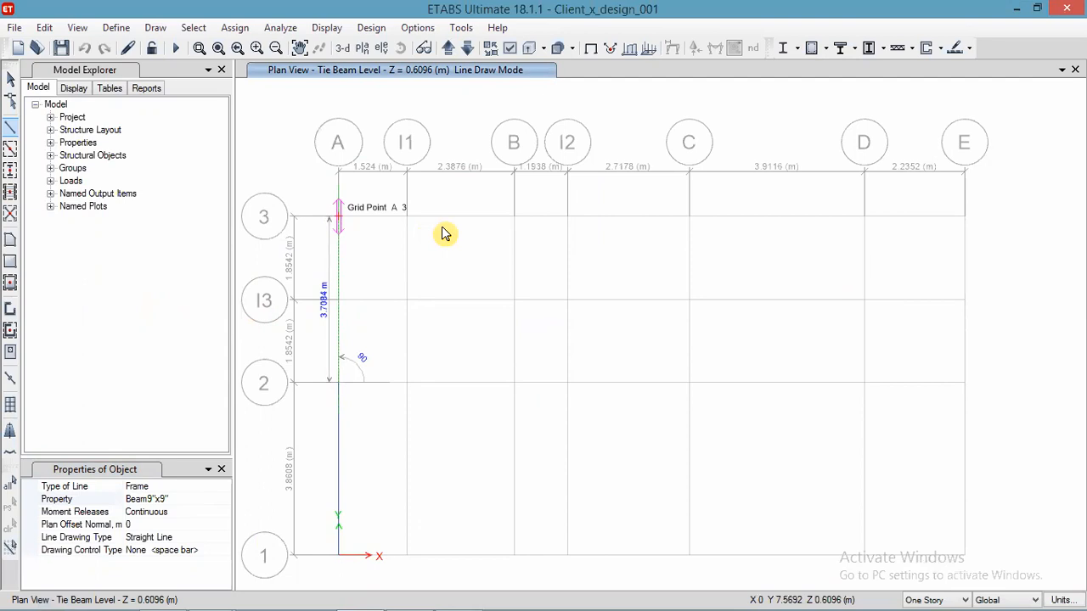
{"action": "left_click", "coordinate": [515, 217]}
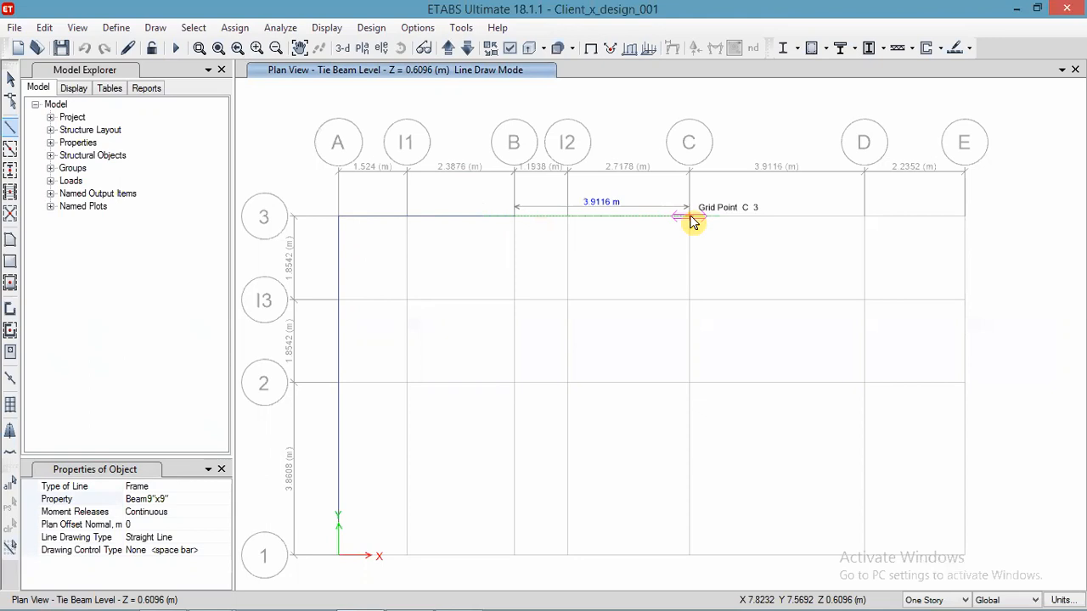
{"action": "left_click", "coordinate": [689, 217]}
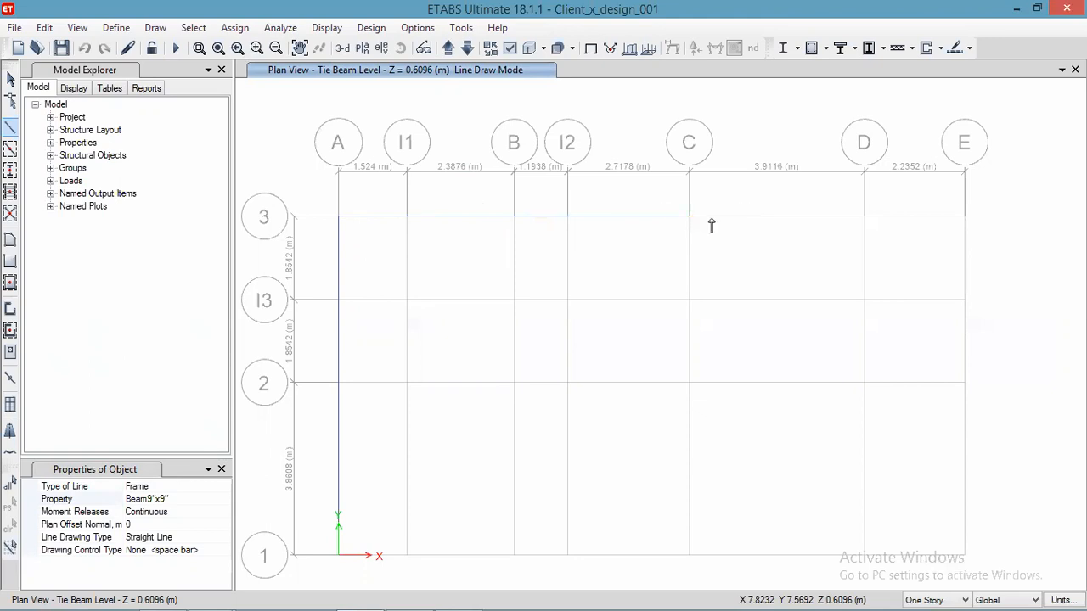
{"action": "left_click", "coordinate": [876, 222]}
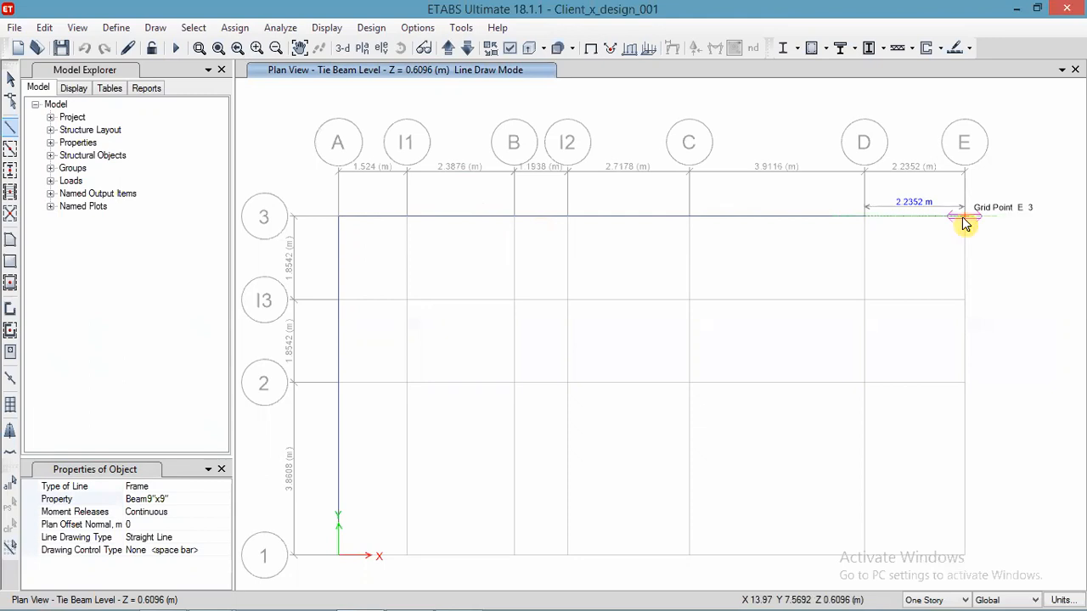
{"action": "left_click", "coordinate": [965, 219]}
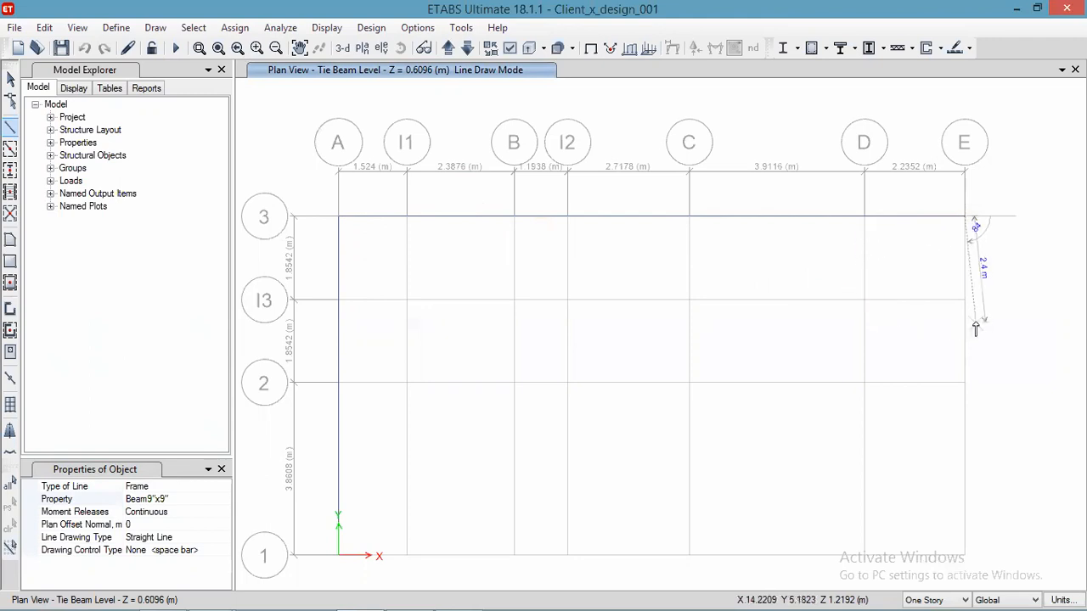
Step: Continue the perimeter tie beams along grid line E from 3 to 1 and grid line 1 from E to A, one beam per column bay
{"action": "left_click", "coordinate": [965, 384]}
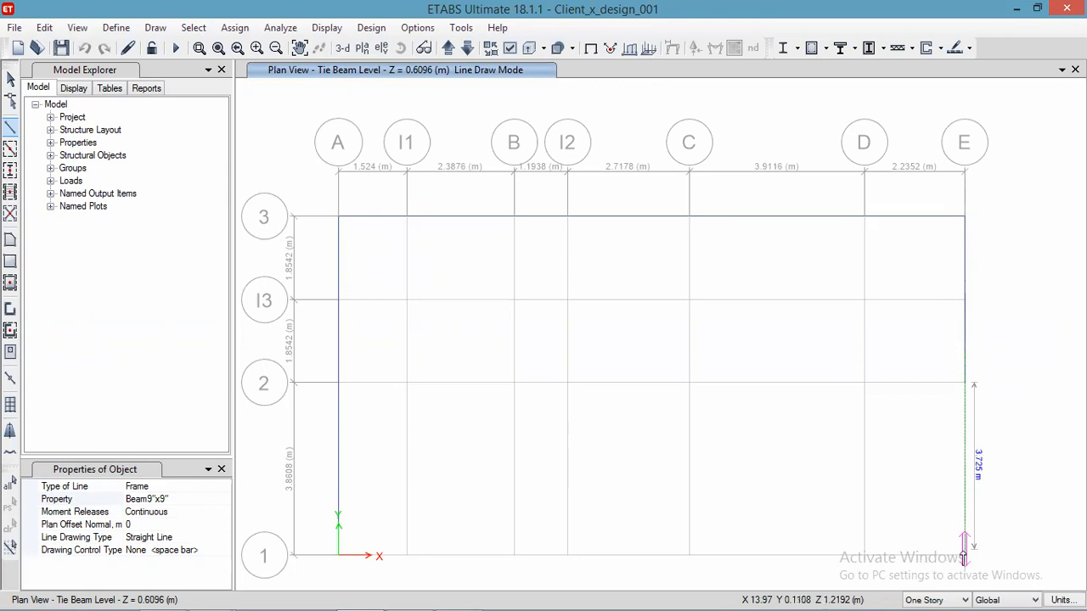
{"action": "left_click", "coordinate": [873, 559]}
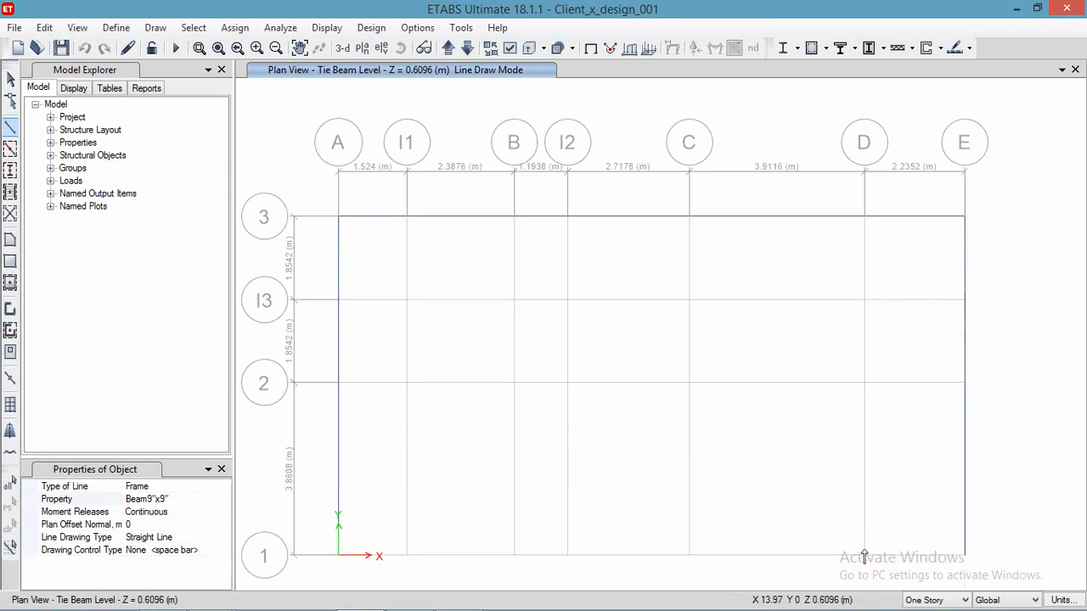
{"action": "left_click", "coordinate": [865, 556]}
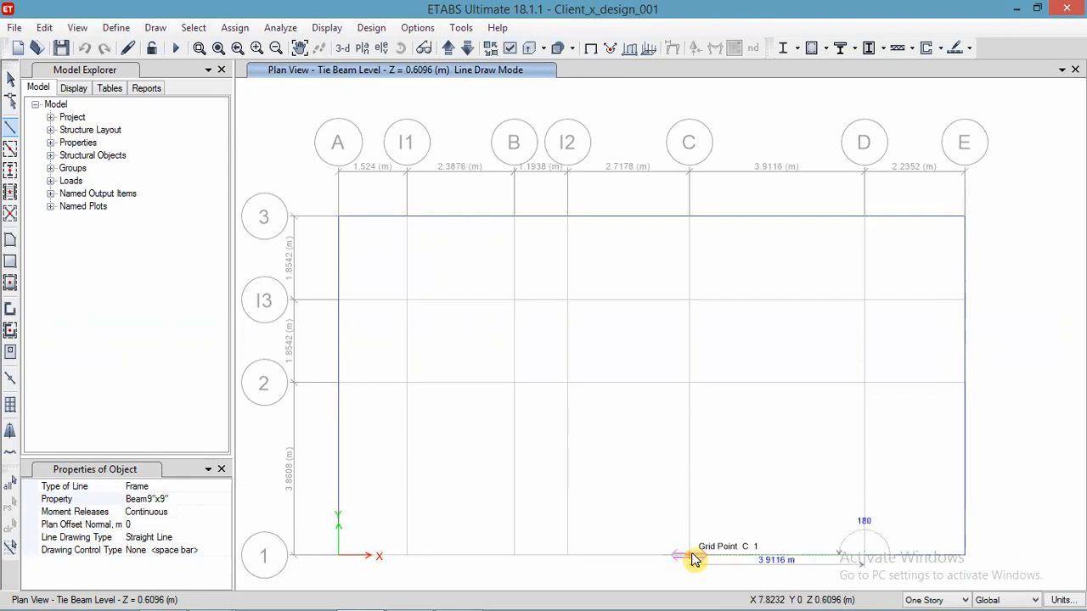
{"action": "left_click", "coordinate": [692, 557]}
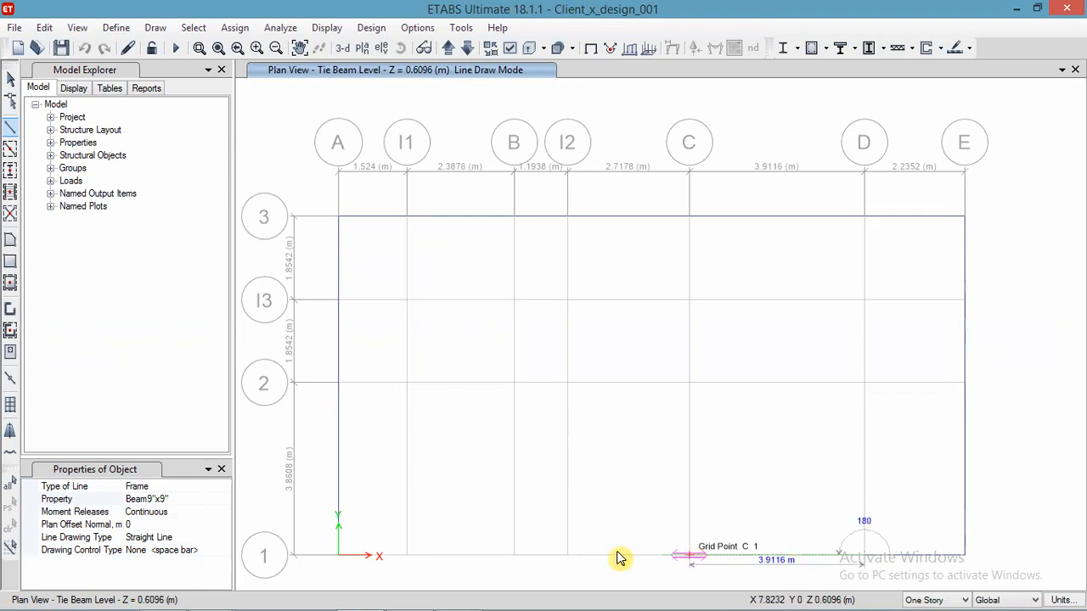
{"action": "left_click", "coordinate": [513, 554]}
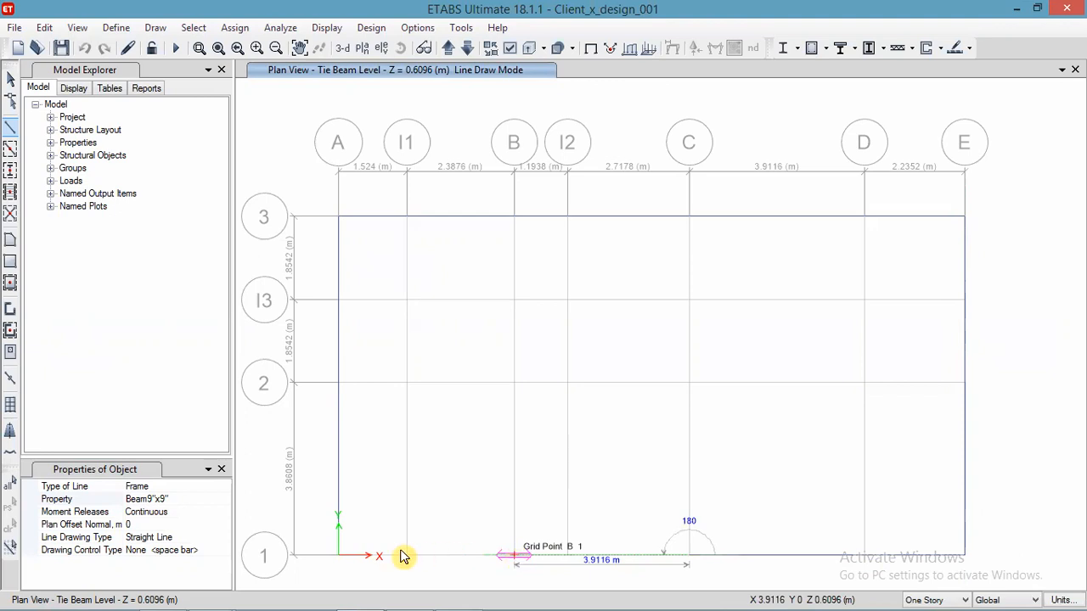
{"action": "left_click", "coordinate": [338, 559]}
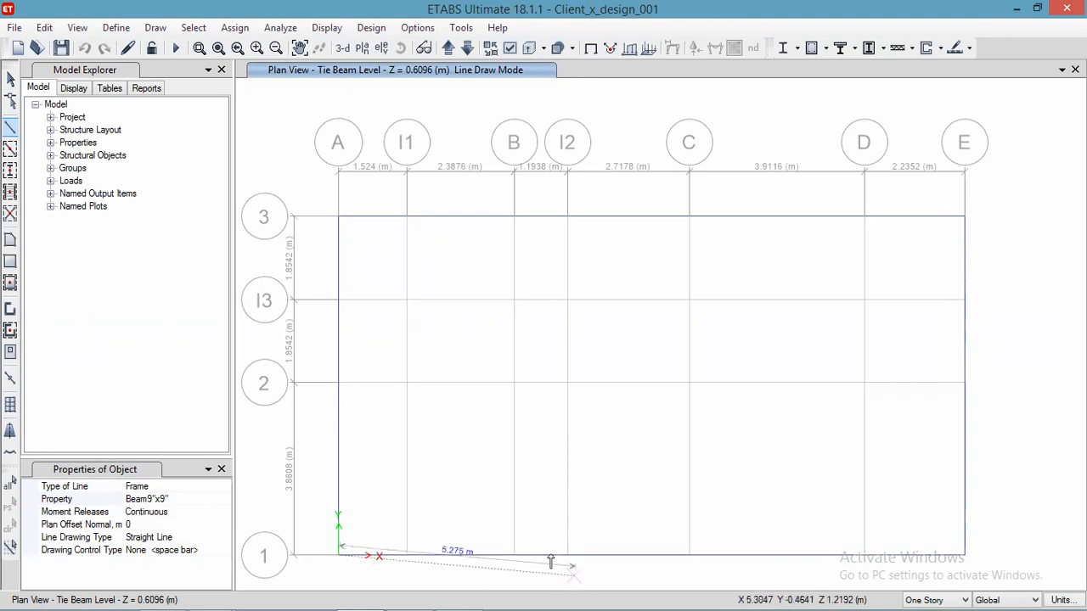
Step: Draw the interior tie beams along grid line 2 from A to E, with joints at B, C and D
{"action": "left_click", "coordinate": [338, 383]}
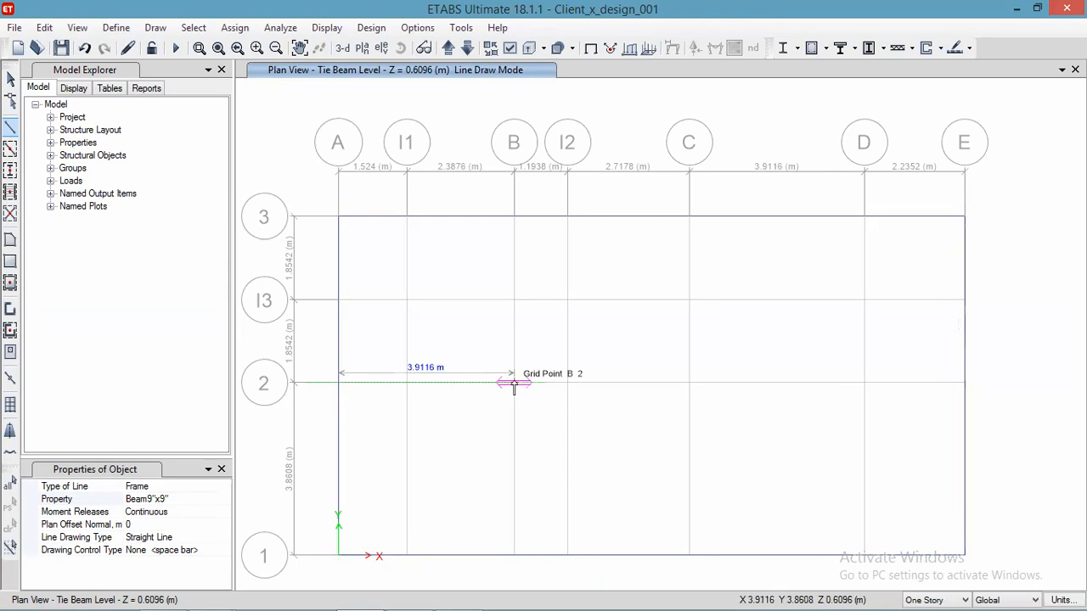
{"action": "left_click", "coordinate": [515, 384]}
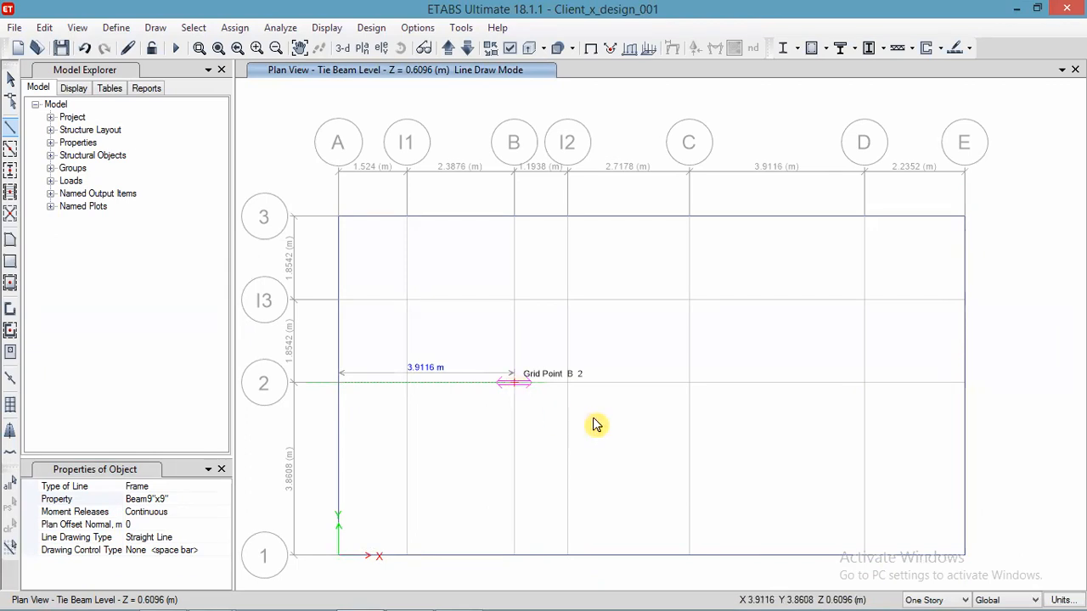
{"action": "left_click", "coordinate": [690, 385]}
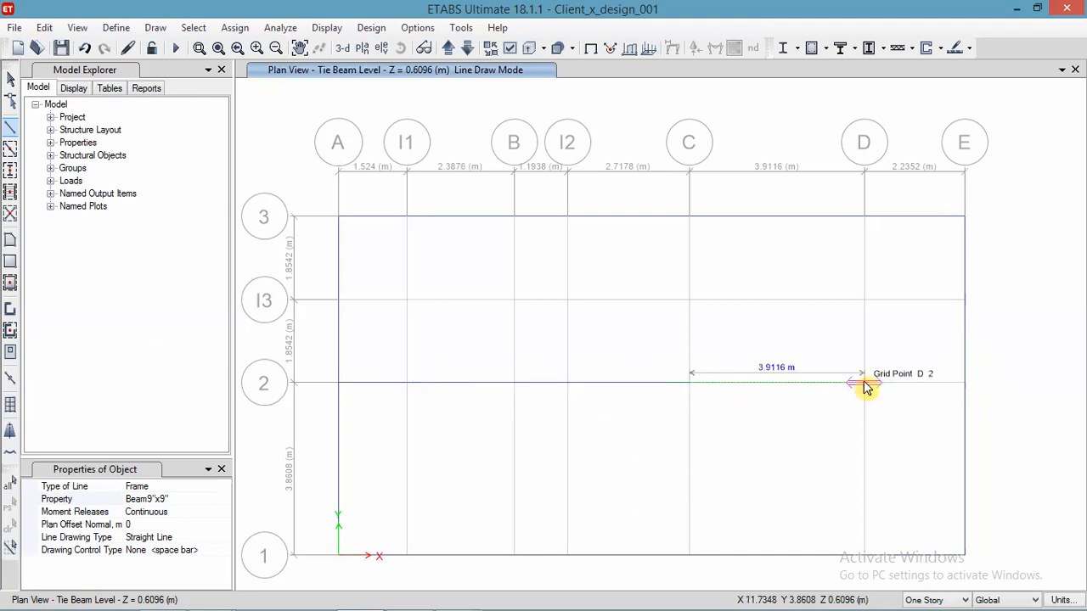
{"action": "left_click", "coordinate": [866, 386]}
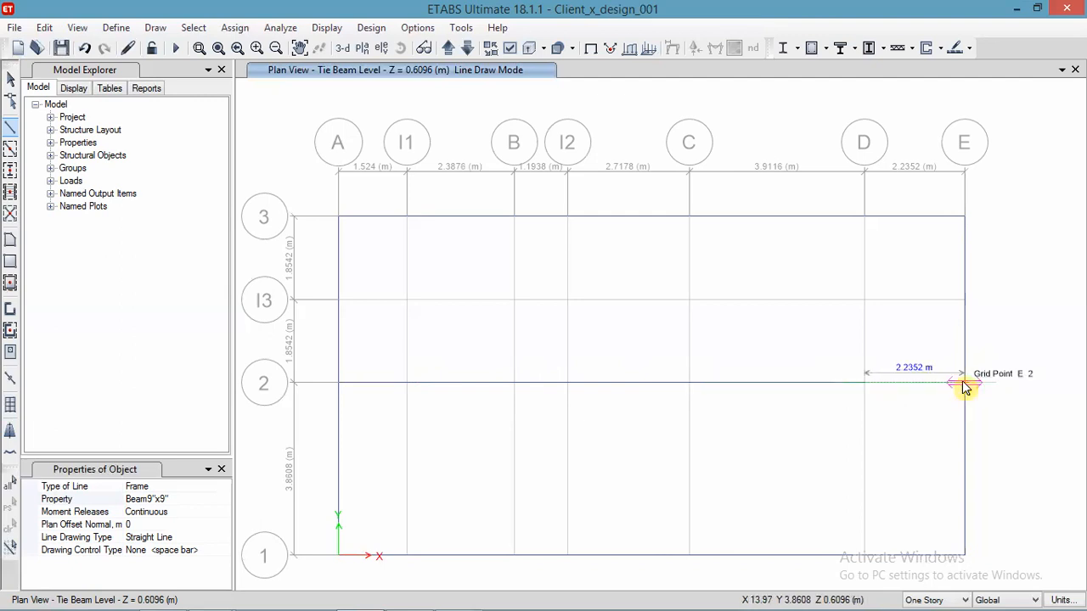
{"action": "double_click", "coordinate": [965, 386]}
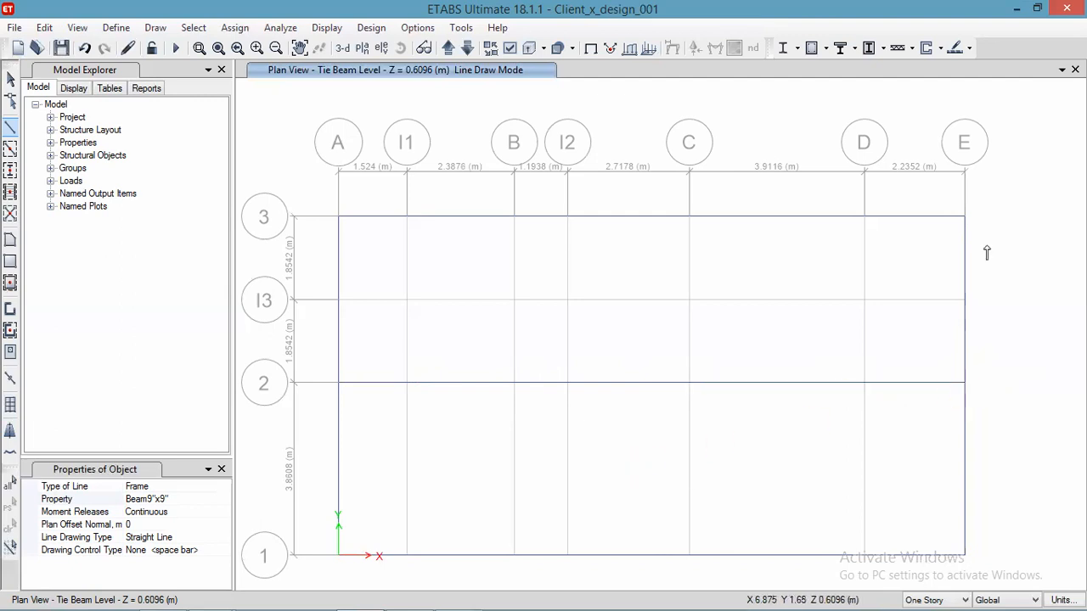
Step: Draw tie beams along grid lines D and C from grid line 3 to 1, each with a joint at grid line 2
{"action": "left_click", "coordinate": [863, 217]}
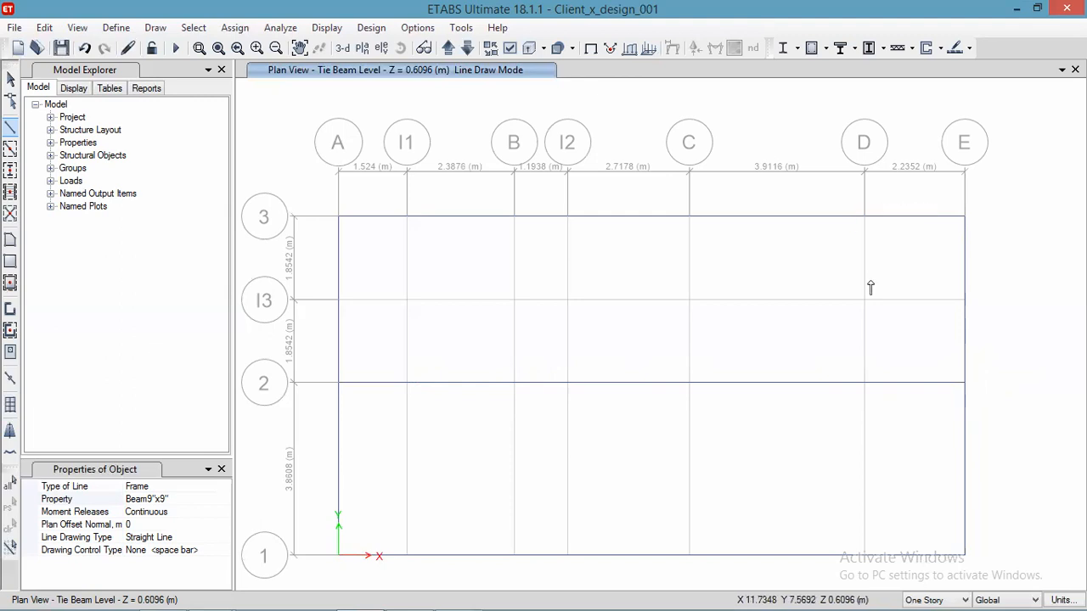
{"action": "double_click", "coordinate": [864, 383]}
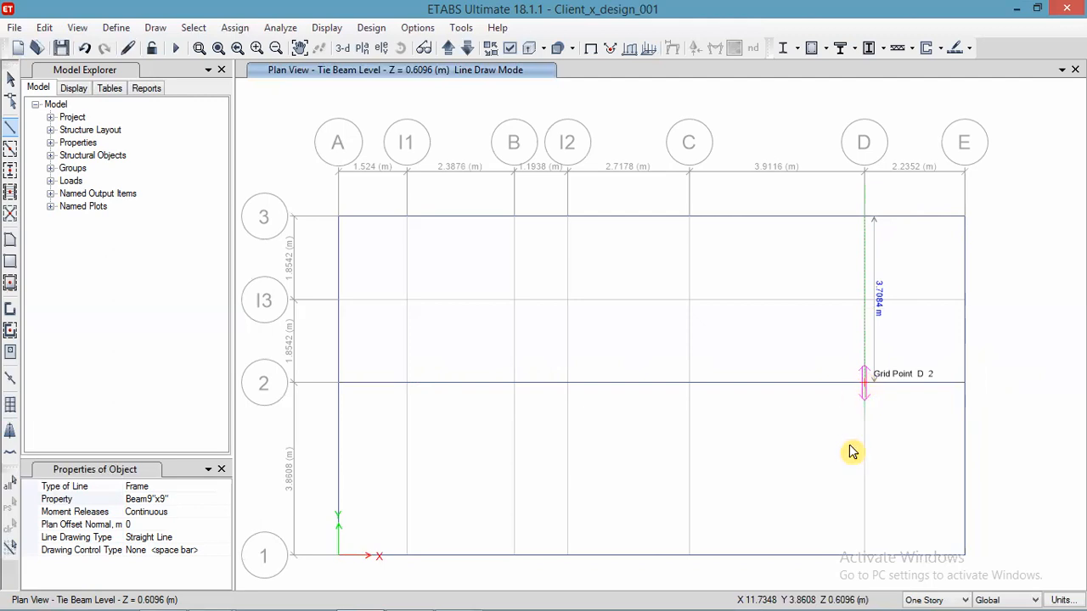
{"action": "double_click", "coordinate": [865, 553]}
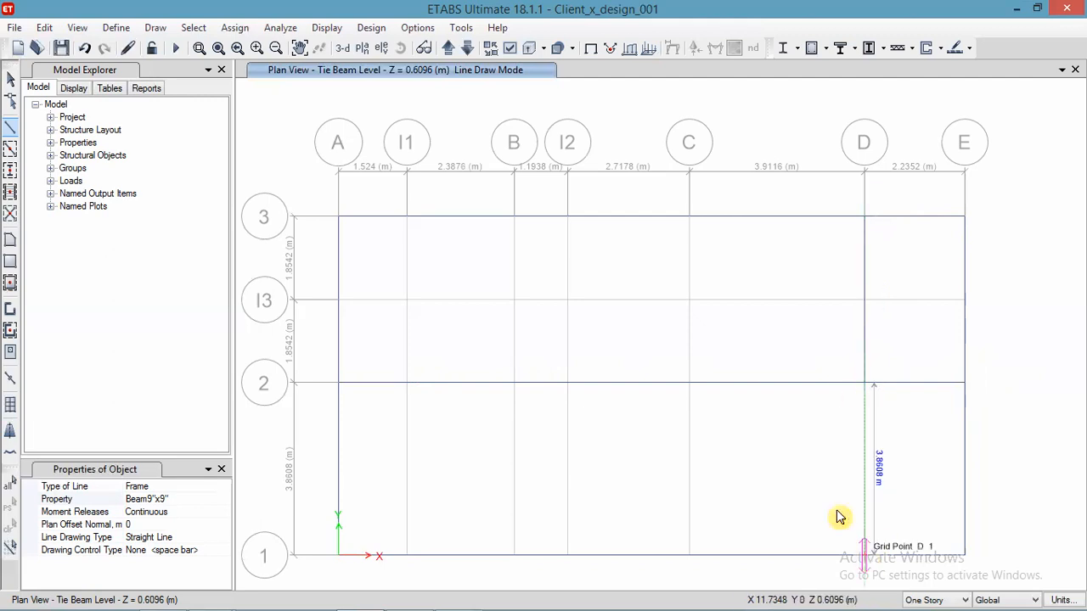
{"action": "left_click", "coordinate": [688, 217]}
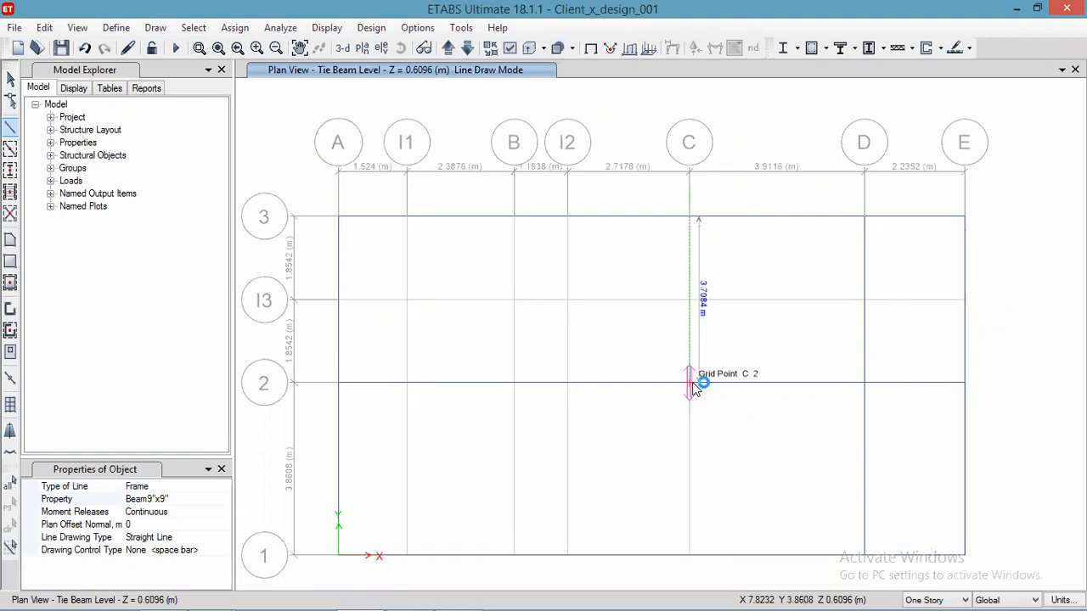
{"action": "left_click", "coordinate": [688, 557]}
{"action": "right_click", "coordinate": [688, 556]}
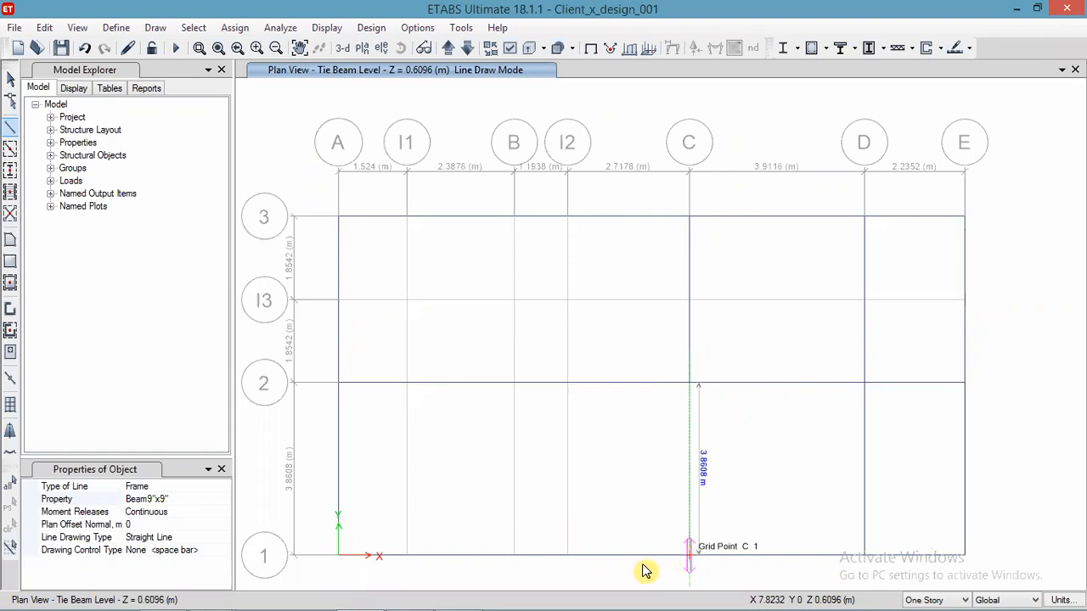
Step: Draw the tie beams along grid line B from 3 to 1 with a joint at grid line 2, and finish line drawing
{"action": "left_click", "coordinate": [514, 216]}
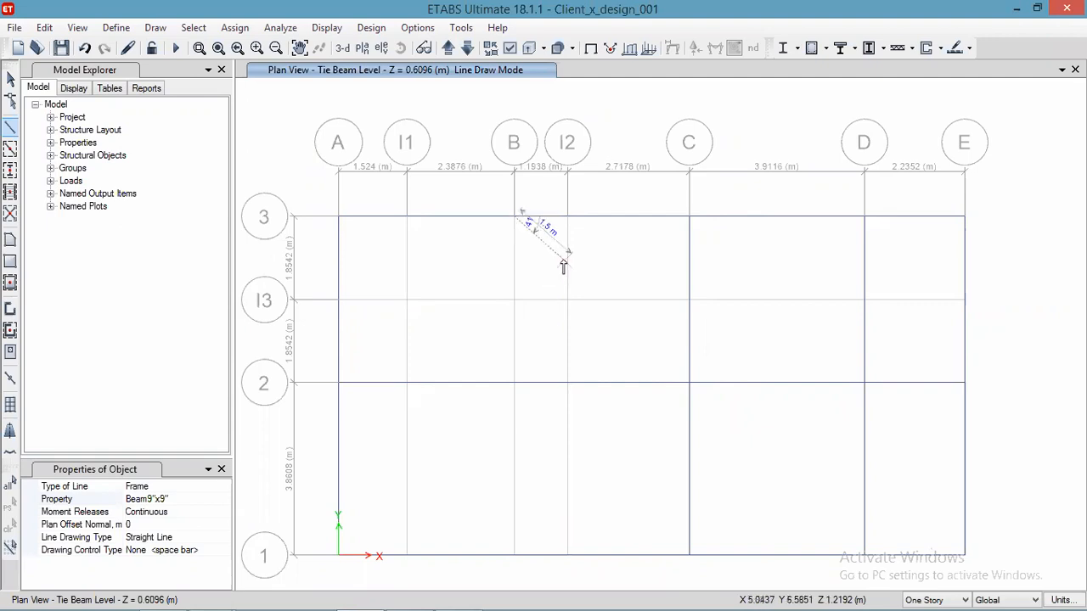
{"action": "key", "text": "Escape"}
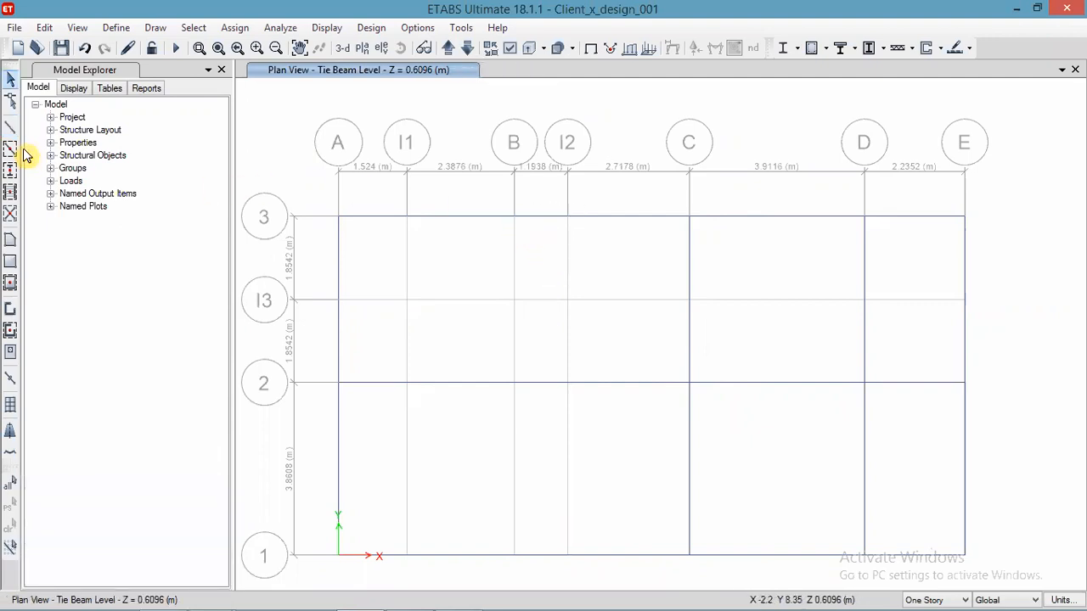
{"action": "left_click", "coordinate": [10, 128]}
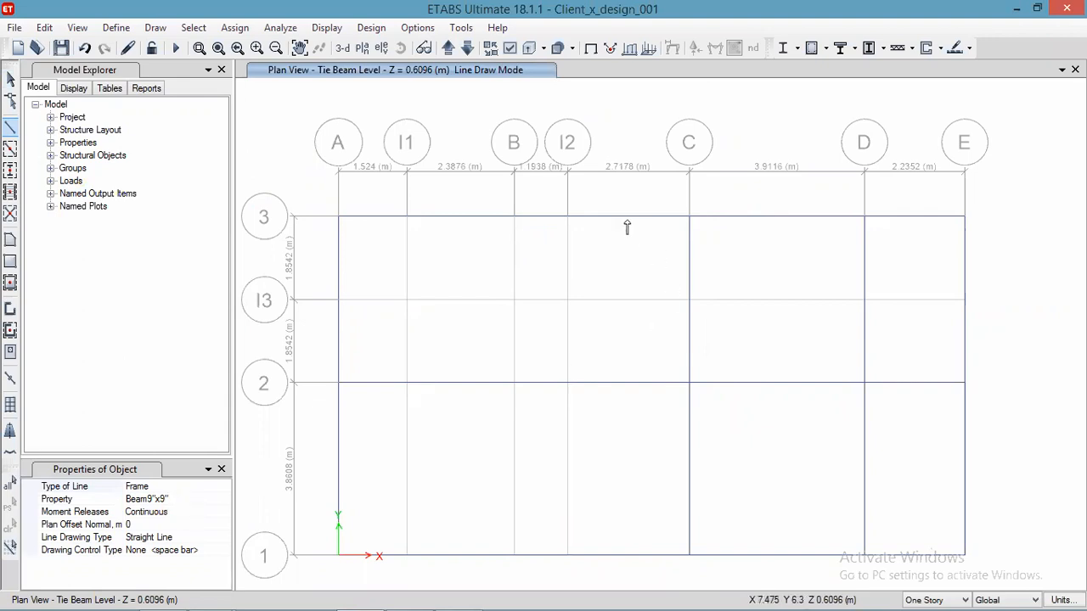
{"action": "left_click", "coordinate": [514, 218]}
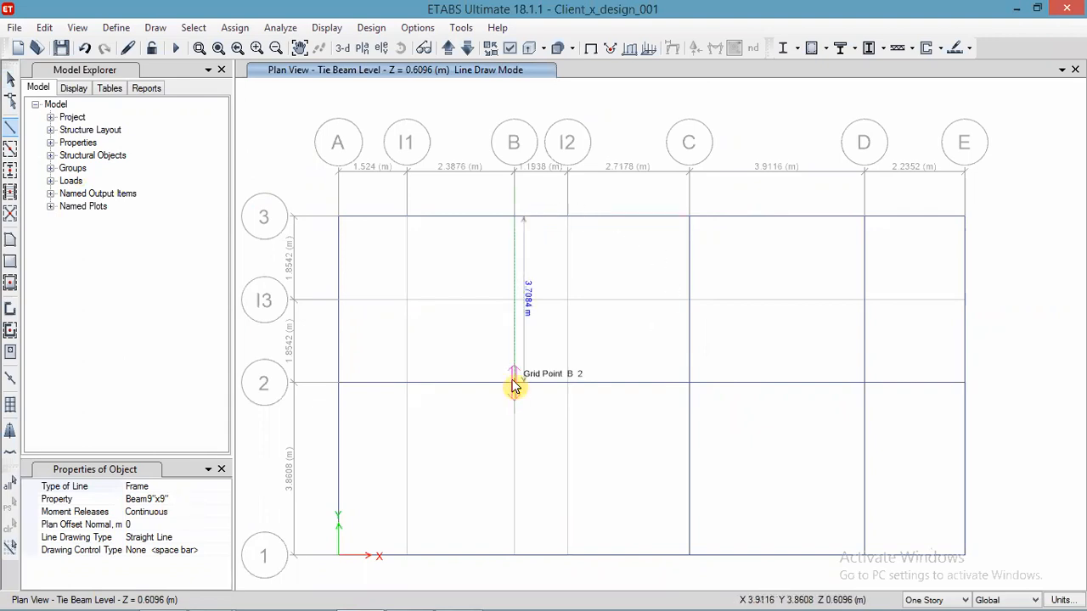
{"action": "left_click", "coordinate": [514, 383]}
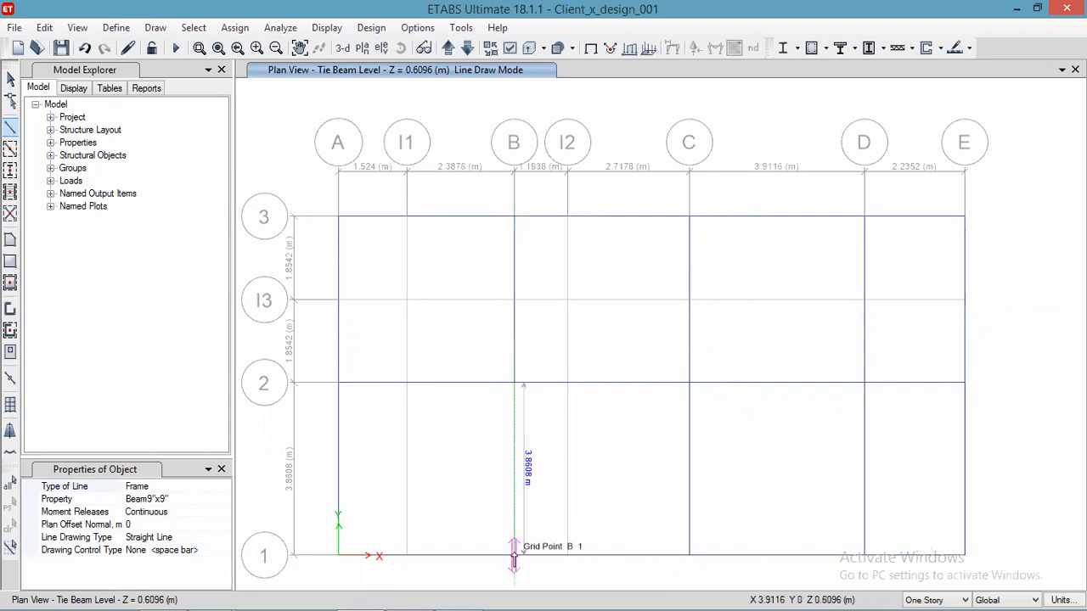
{"action": "left_click", "coordinate": [514, 556]}
{"action": "key", "text": "Escape"}
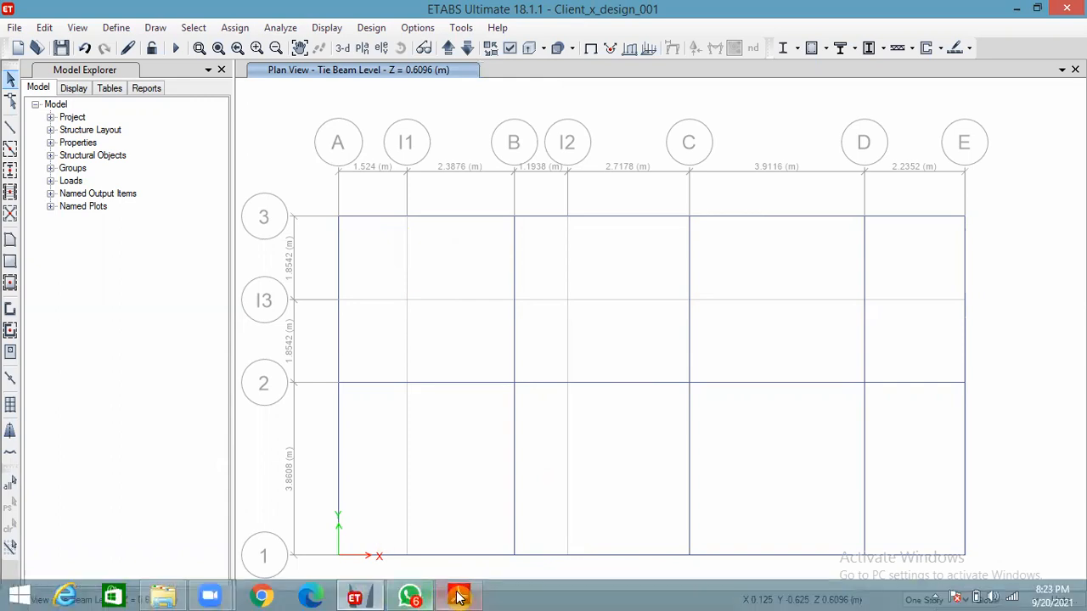
Step: Compare the tie beams with Fig (D) in the Adobe Reader PDF, return to ETABS and show the Plinth Level plan
{"action": "left_click", "coordinate": [459, 595]}
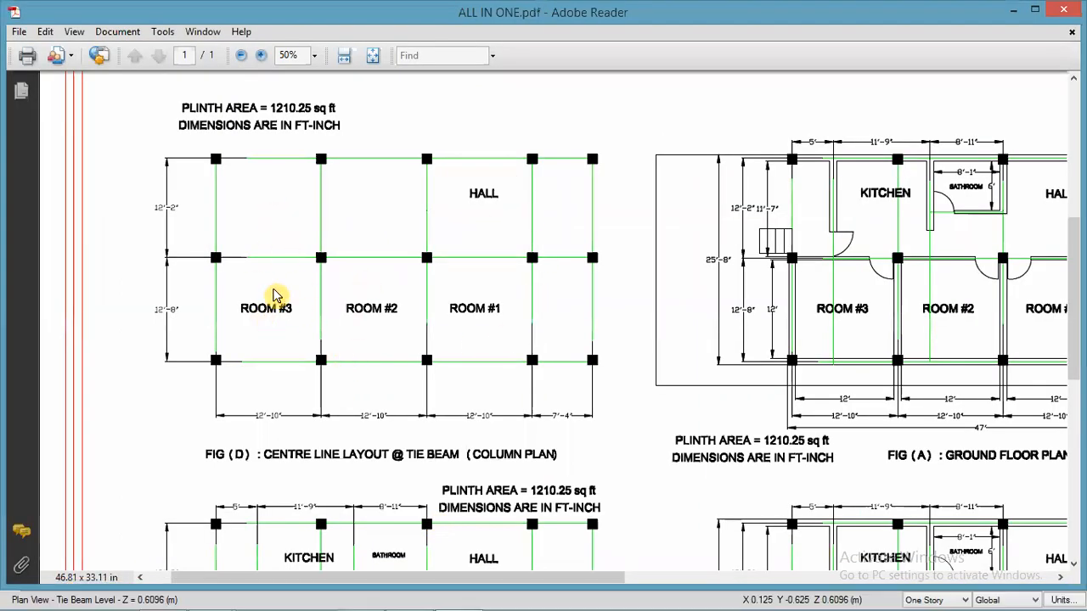
{"action": "left_click", "coordinate": [355, 599]}
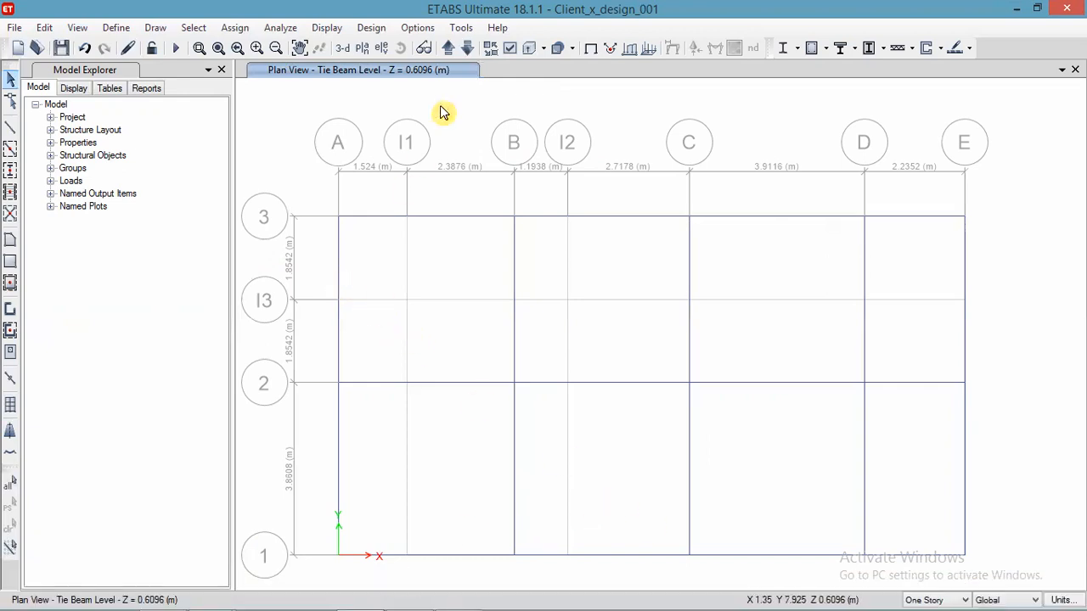
{"action": "left_click", "coordinate": [449, 48]}
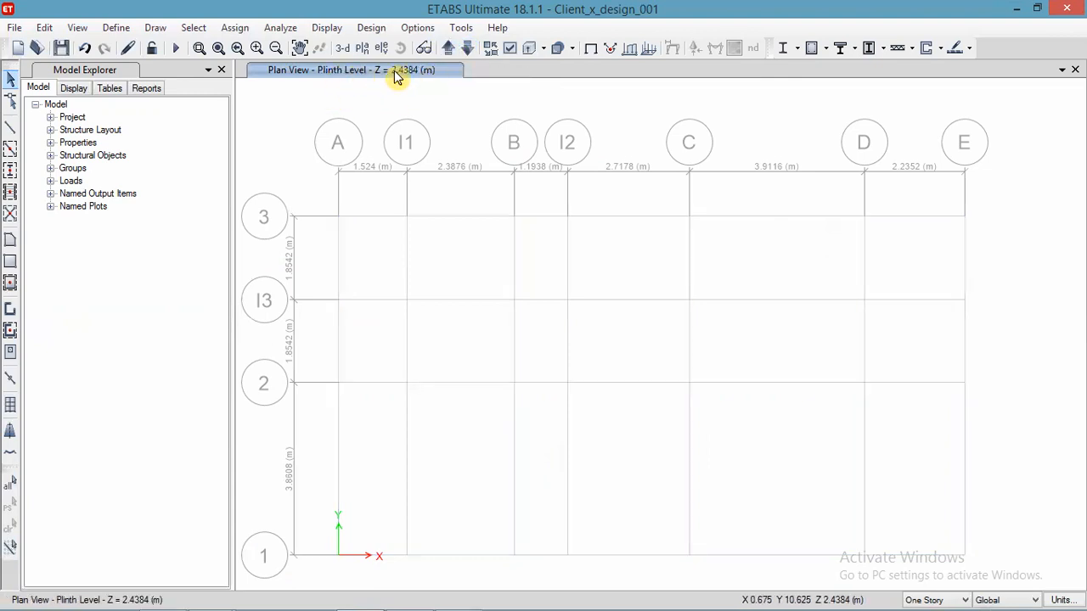
Step: Examine Fig (C), the centre line layout of the plinth beams, in the Adobe Reader PDF and return to ETABS
{"action": "mouse_move", "coordinate": [452, 599]}
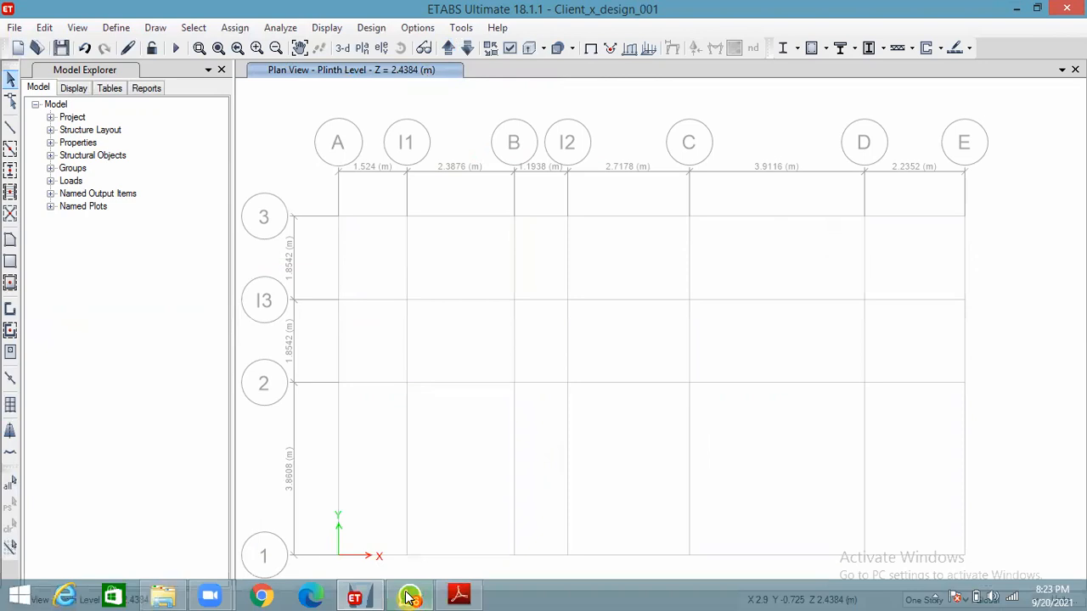
{"action": "left_click", "coordinate": [452, 599]}
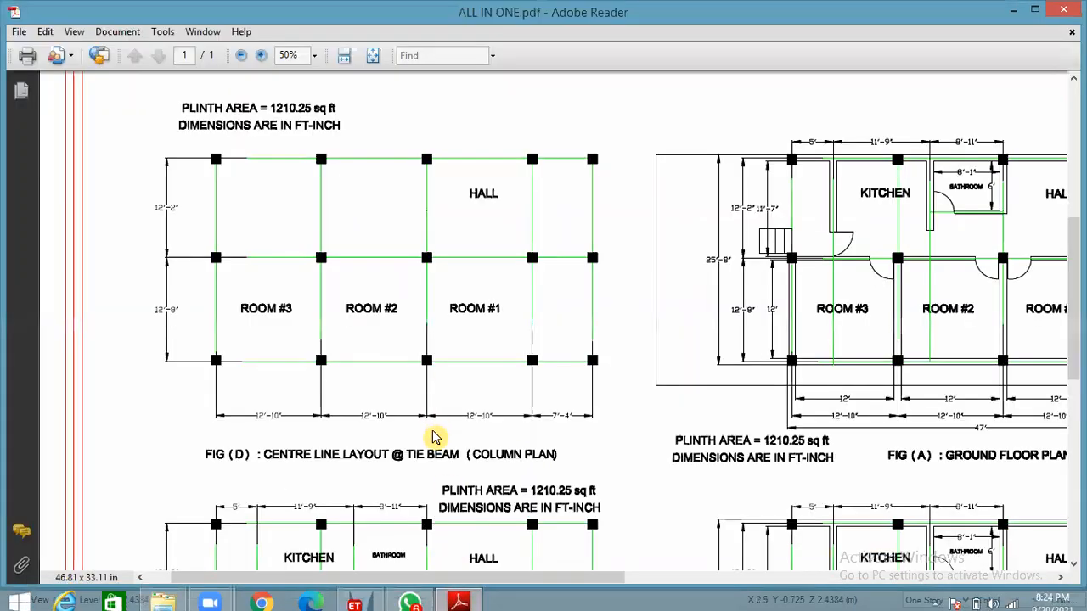
{"action": "scroll", "coordinate": [450, 283], "scroll_direction": "down", "scroll_amount": 2}
{"action": "scroll", "coordinate": [451, 297], "scroll_direction": "down", "scroll_amount": 2}
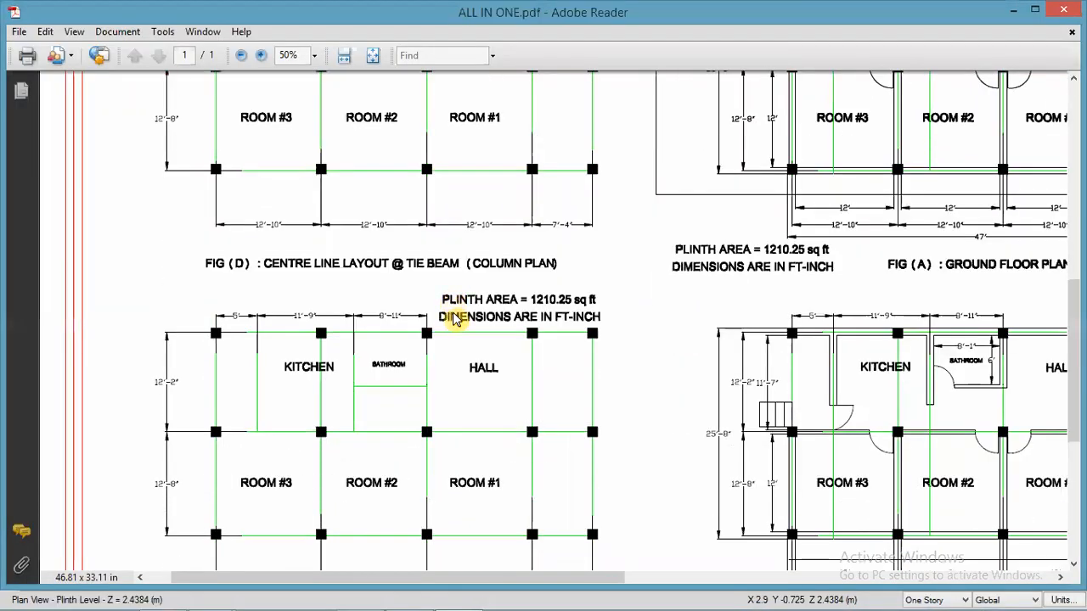
{"action": "scroll", "coordinate": [233, 262], "scroll_direction": "down", "scroll_amount": 2}
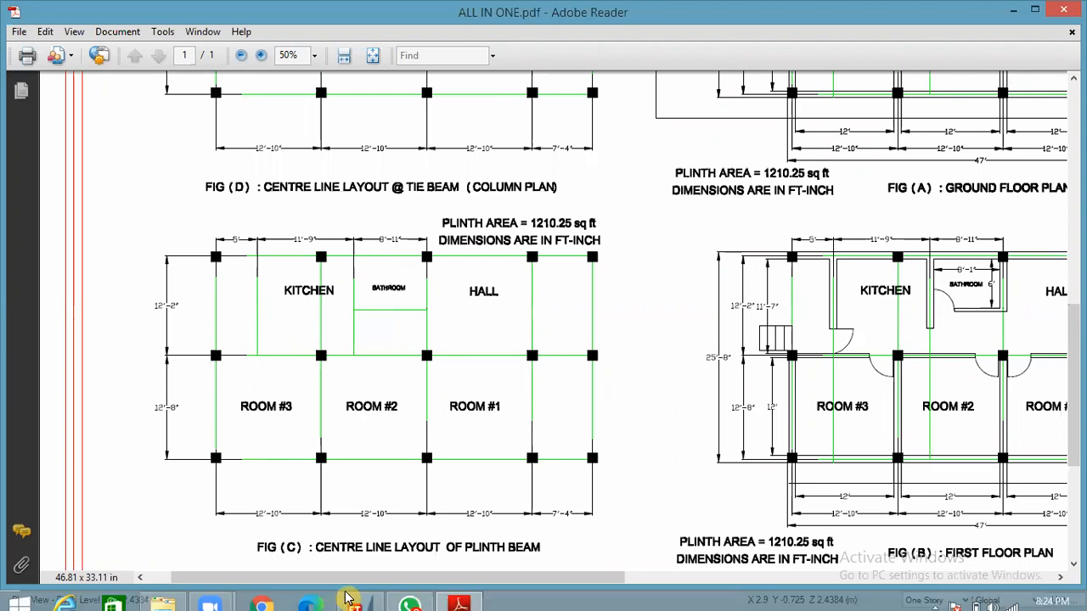
{"action": "left_click", "coordinate": [369, 595]}
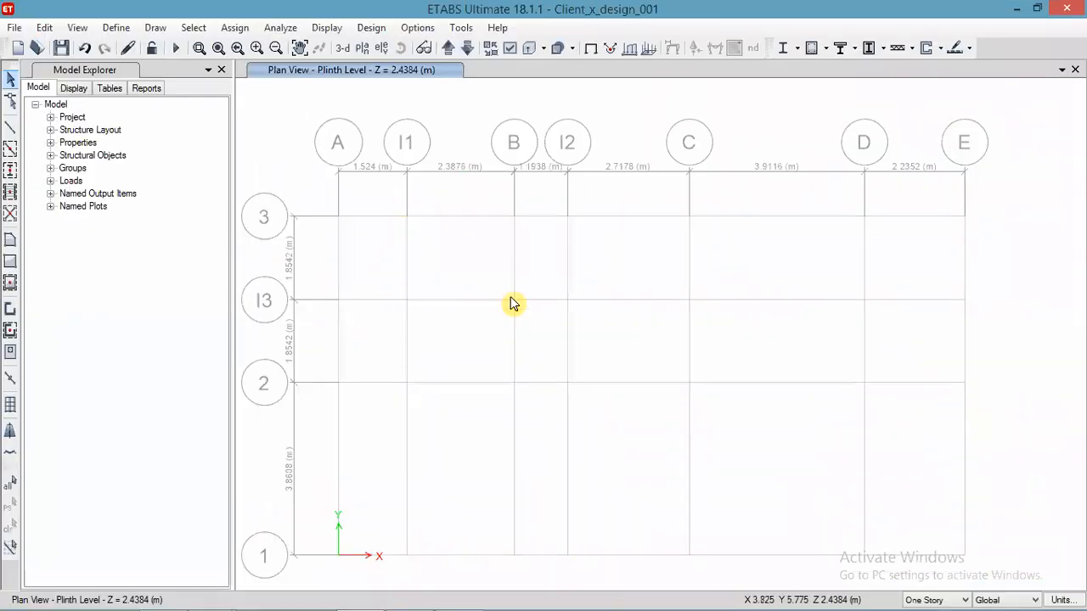
Step: Replicate all beams and joints of the Tie Beam Level plan onto the Plinth Level story and show the Plinth Level plan
{"action": "left_click", "coordinate": [467, 49]}
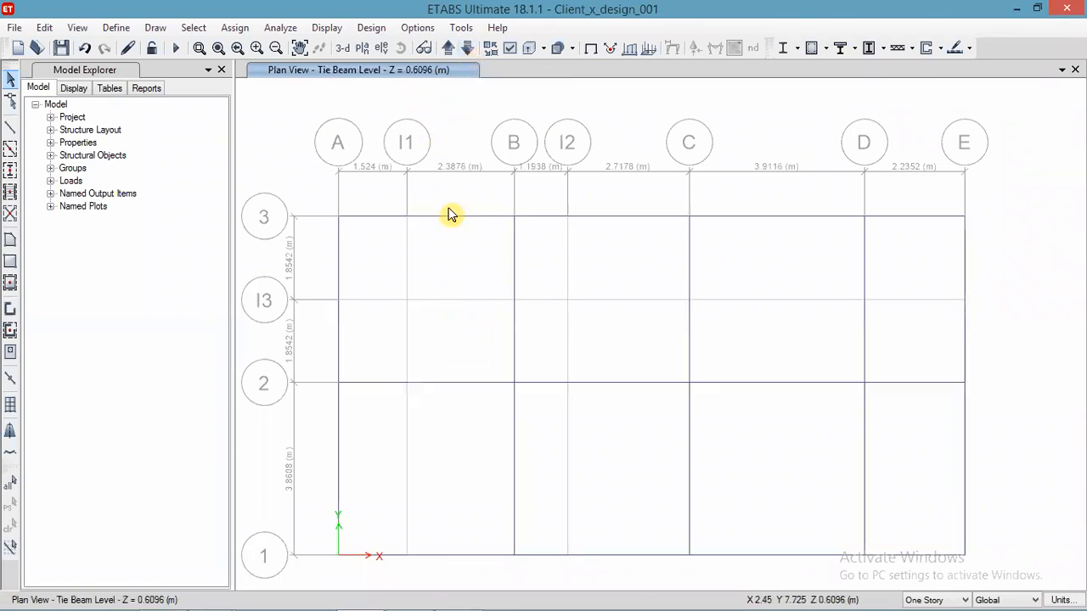
{"action": "left_click_drag", "start_coordinate": [308, 177], "coordinate": [995, 578]}
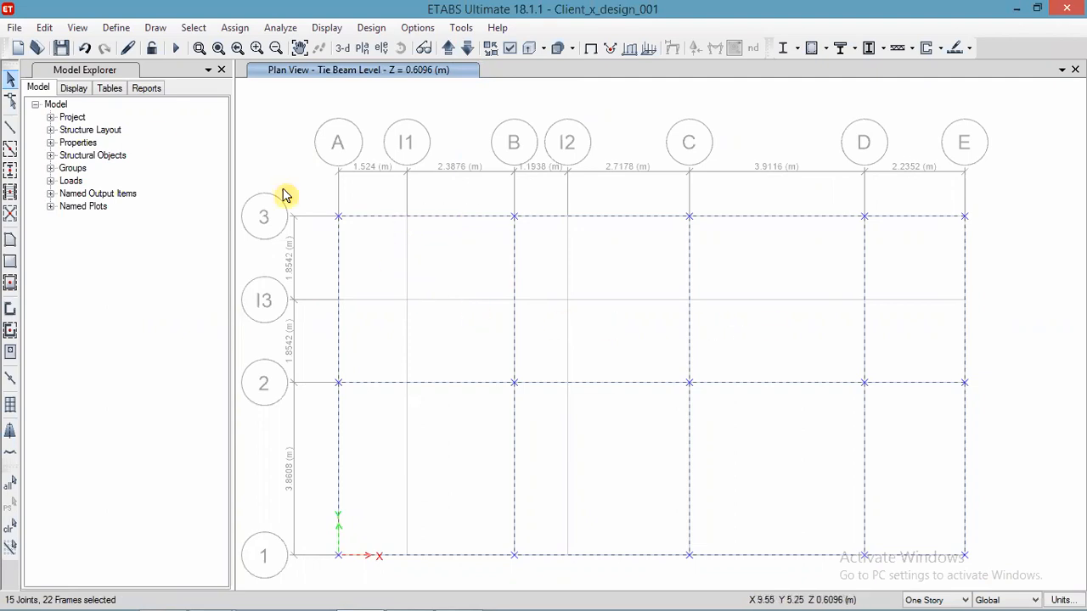
{"action": "left_click", "coordinate": [47, 32]}
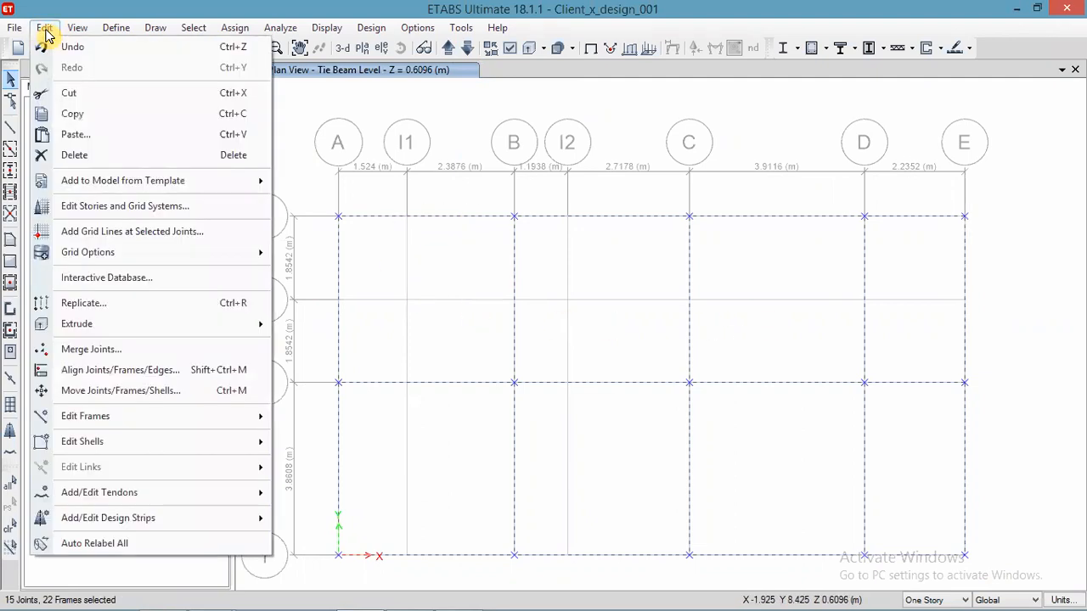
{"action": "left_click", "coordinate": [81, 303]}
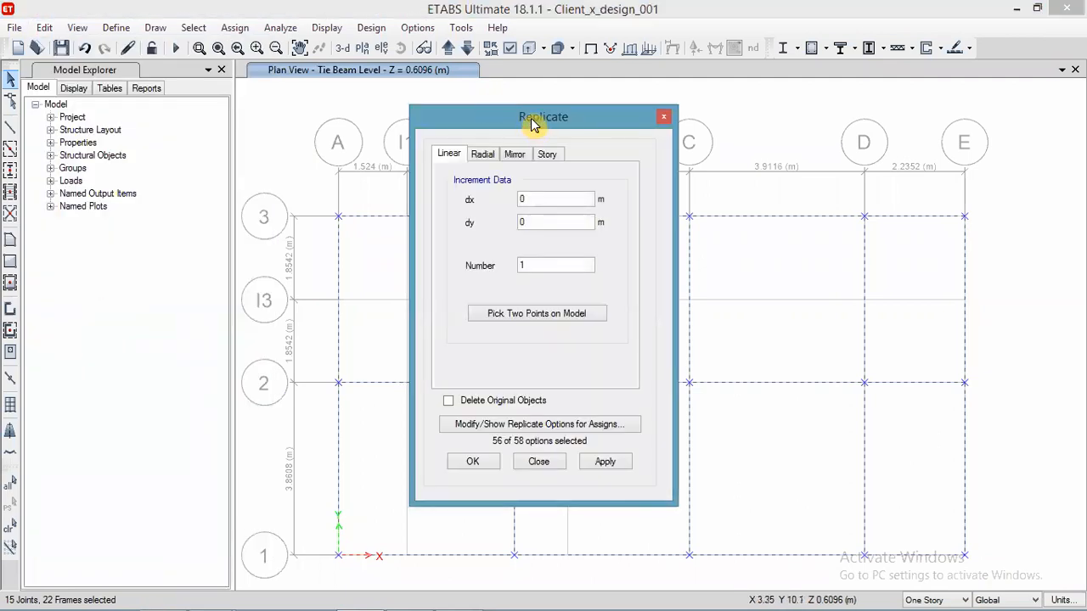
{"action": "left_click_drag", "start_coordinate": [521, 123], "coordinate": [128, 117]}
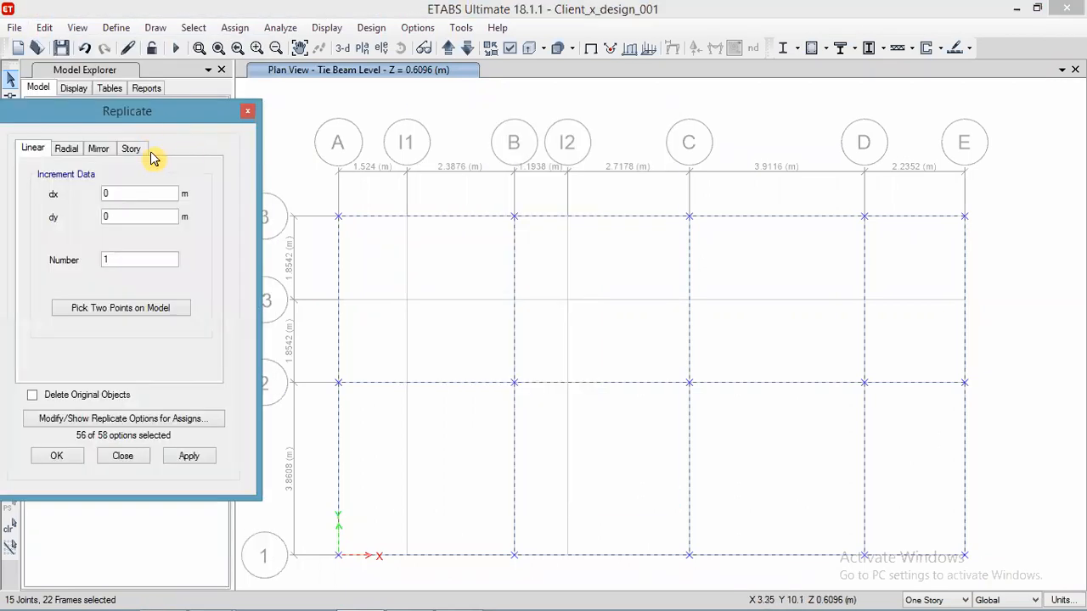
{"action": "left_click", "coordinate": [131, 149]}
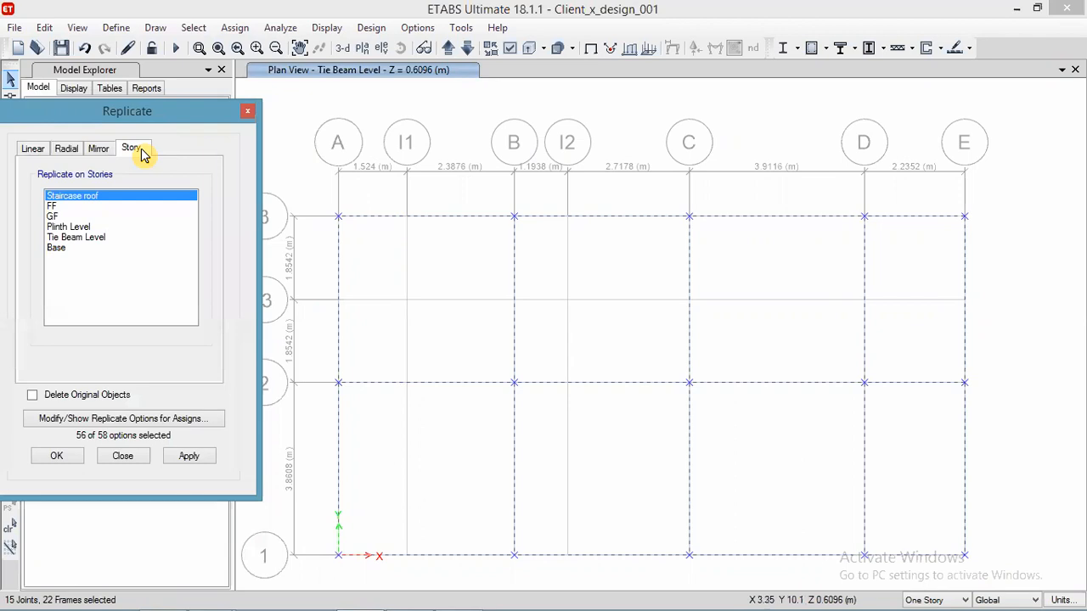
{"action": "left_click", "coordinate": [68, 227]}
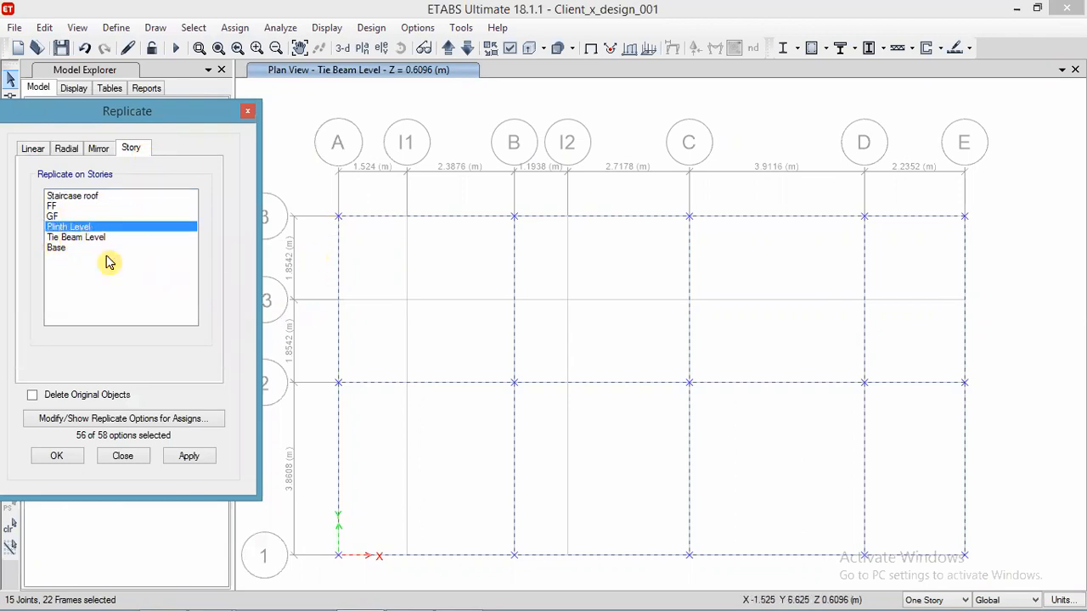
{"action": "left_click", "coordinate": [189, 457]}
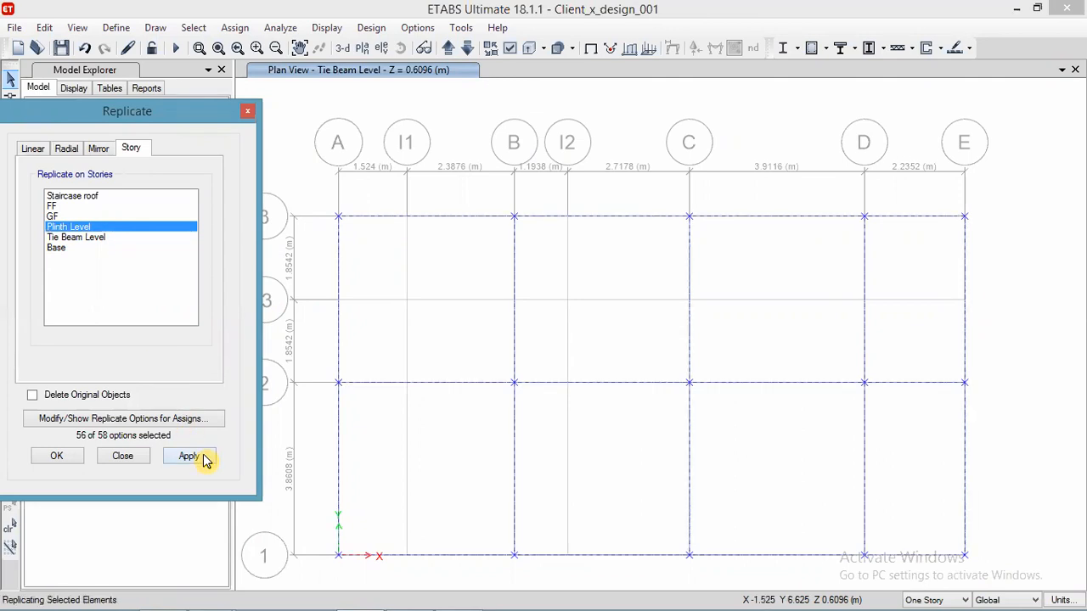
{"action": "left_click", "coordinate": [52, 458]}
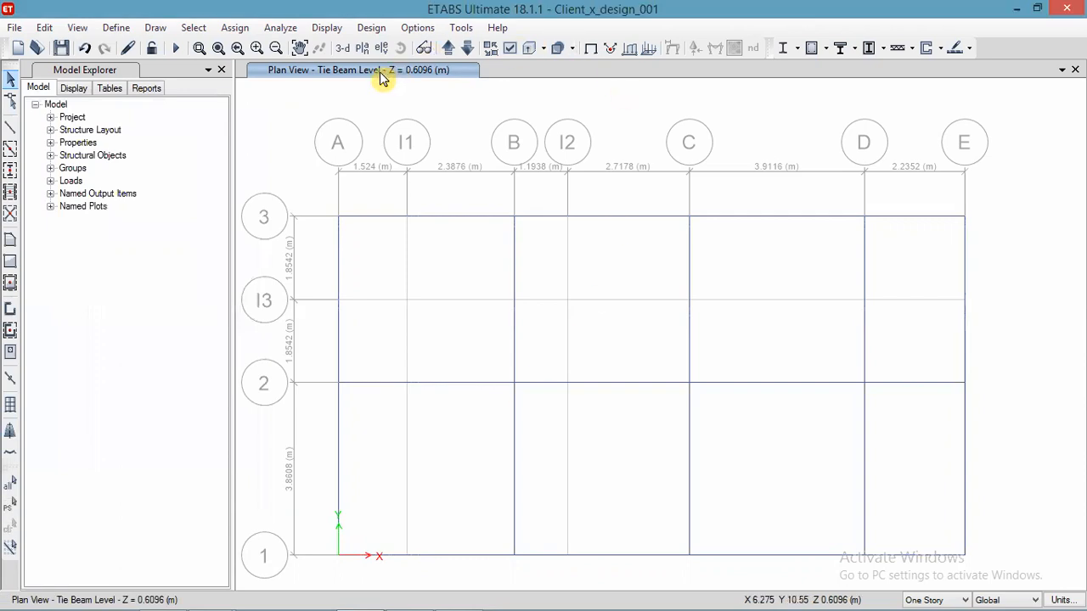
{"action": "left_click", "coordinate": [448, 49]}
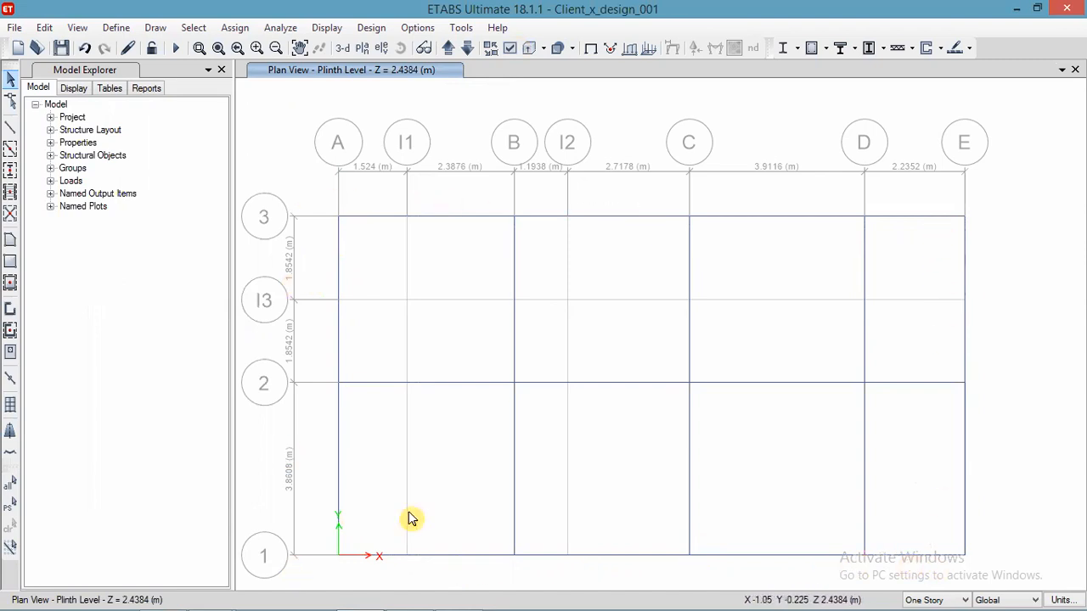
Step: Repeat the story replication of all Tie Beam Level beams and joints onto the Plinth Level, and clear the selection
{"action": "left_click", "coordinate": [461, 54]}
{"action": "left_click_drag", "start_coordinate": [280, 158], "coordinate": [996, 582]}
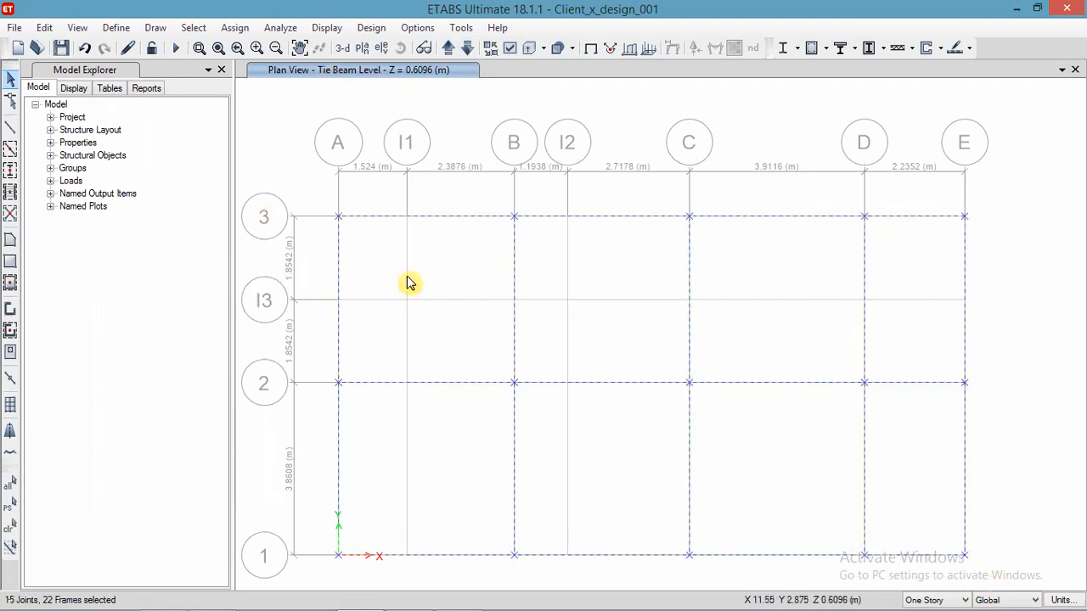
{"action": "left_click", "coordinate": [44, 28]}
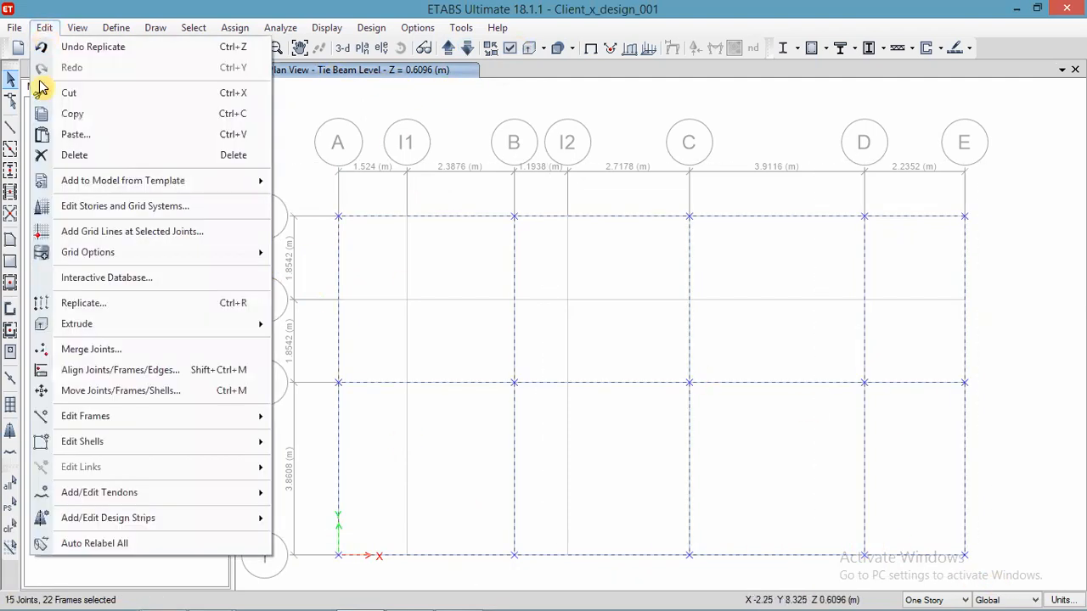
{"action": "left_click", "coordinate": [68, 304]}
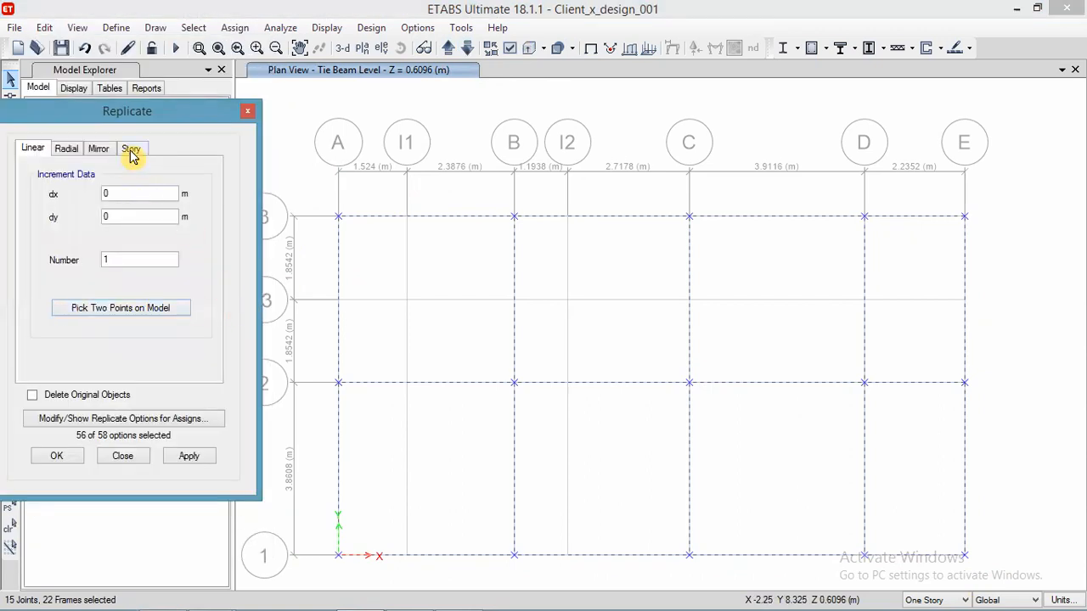
{"action": "left_click", "coordinate": [131, 150]}
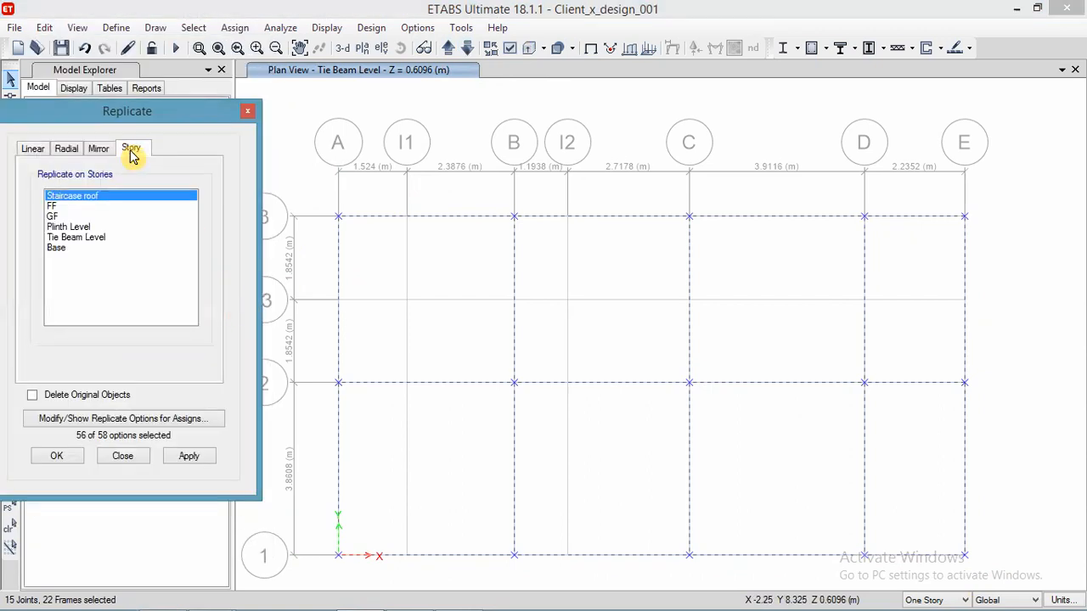
{"action": "left_click", "coordinate": [79, 236]}
{"action": "left_click", "coordinate": [75, 227]}
{"action": "left_click", "coordinate": [80, 247]}
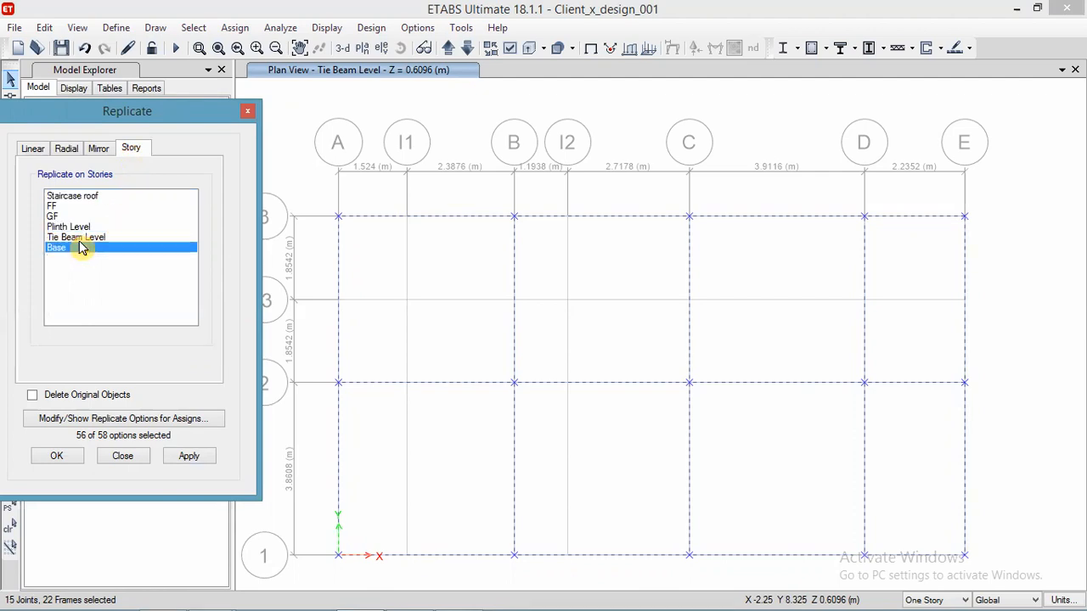
{"action": "left_click", "coordinate": [77, 237]}
{"action": "left_click", "coordinate": [71, 228]}
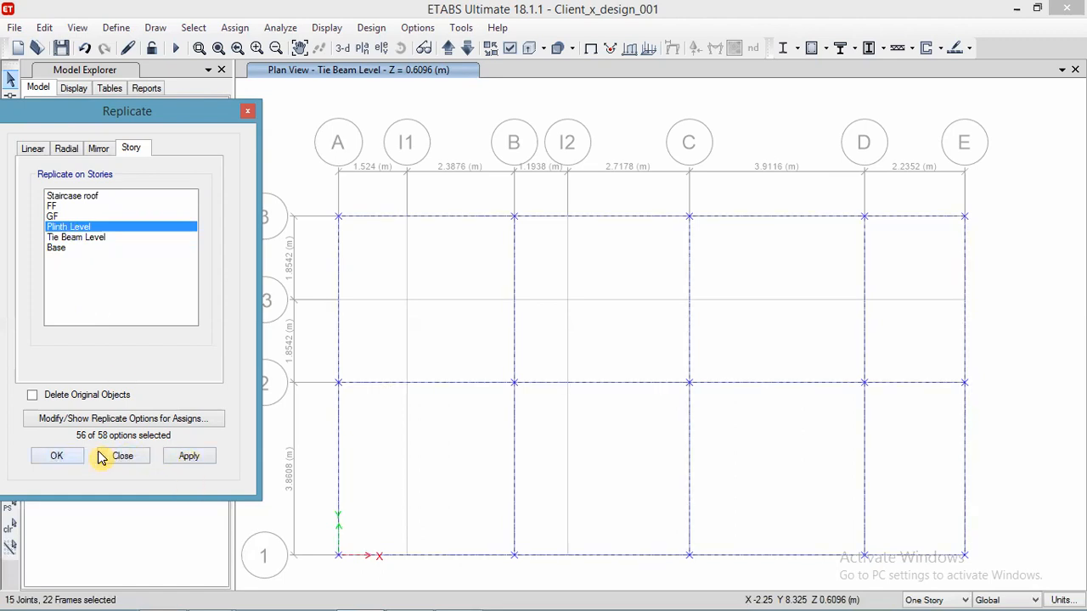
{"action": "left_click", "coordinate": [203, 456]}
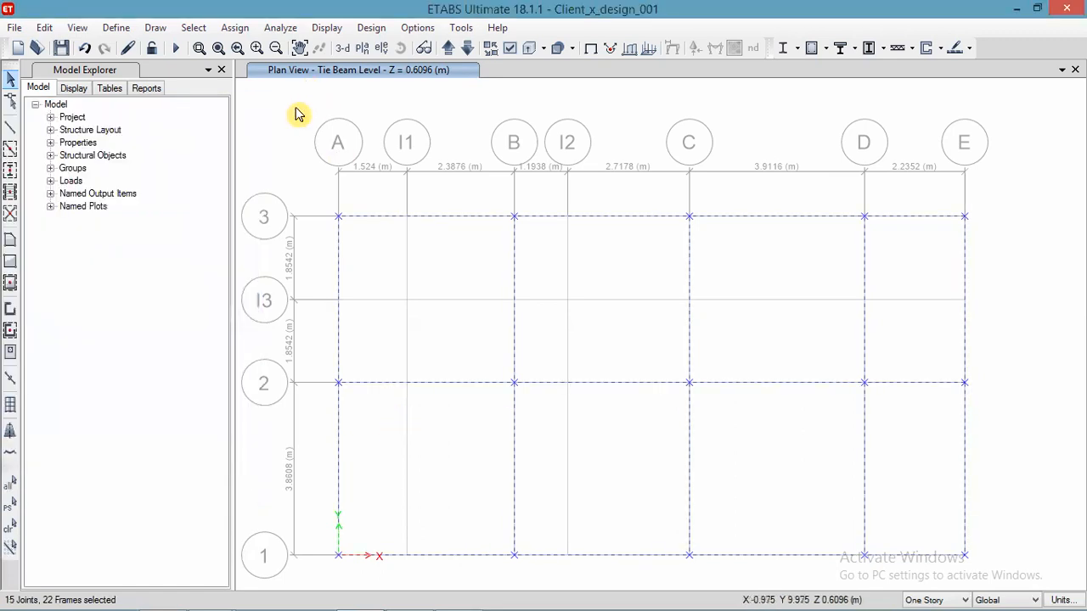
{"action": "key", "text": "Escape"}
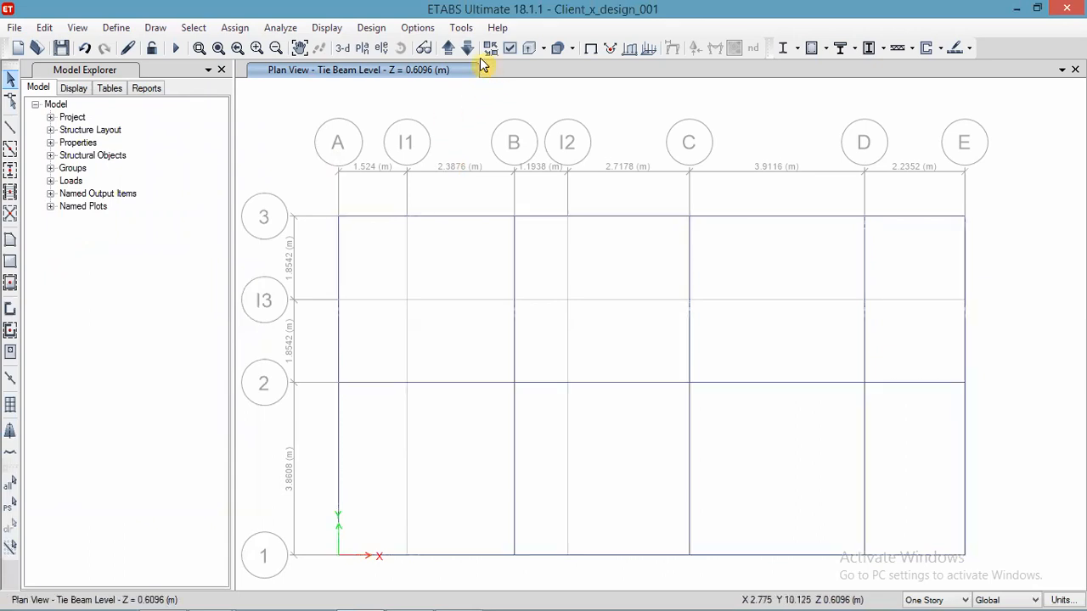
Step: On the Plinth Level plan, check the section property assigned to the beam on grid line 3 between A and B
{"action": "left_click", "coordinate": [455, 51]}
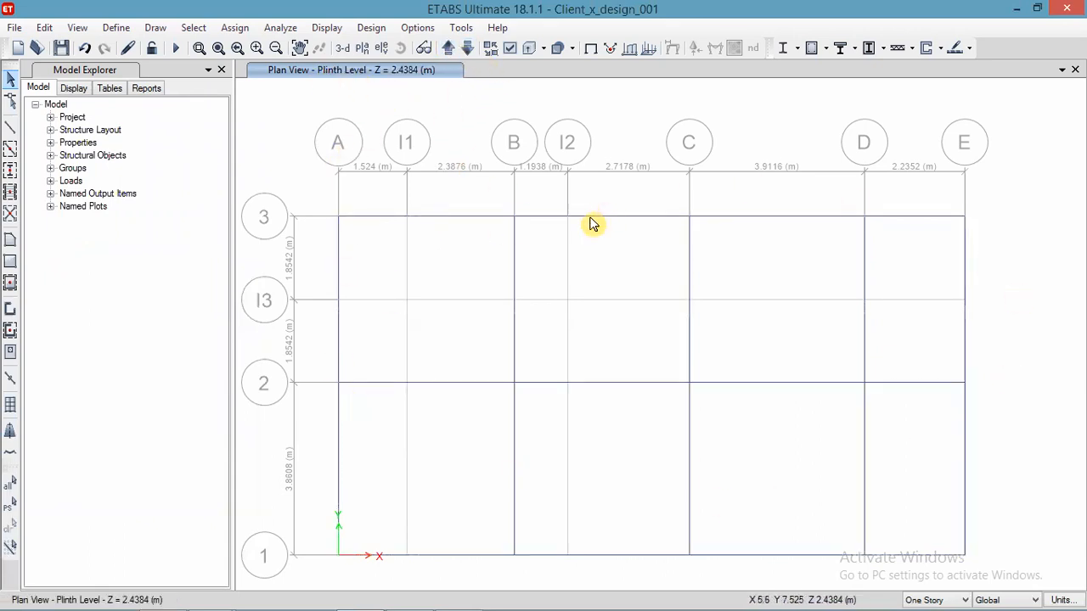
{"action": "left_click", "coordinate": [476, 218]}
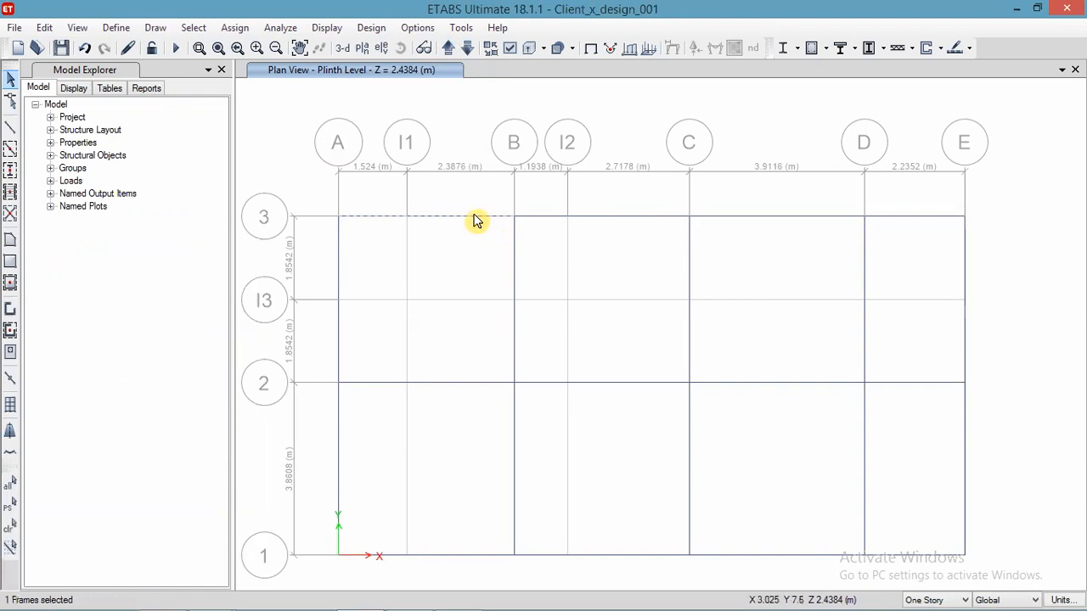
{"action": "right_click", "coordinate": [476, 218]}
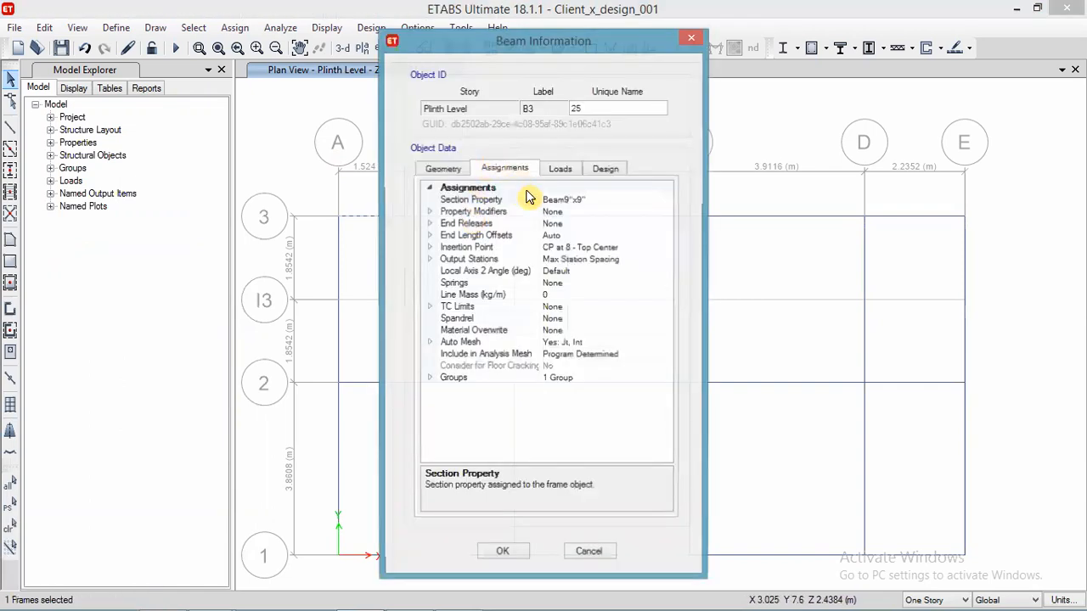
{"action": "left_click", "coordinate": [504, 551]}
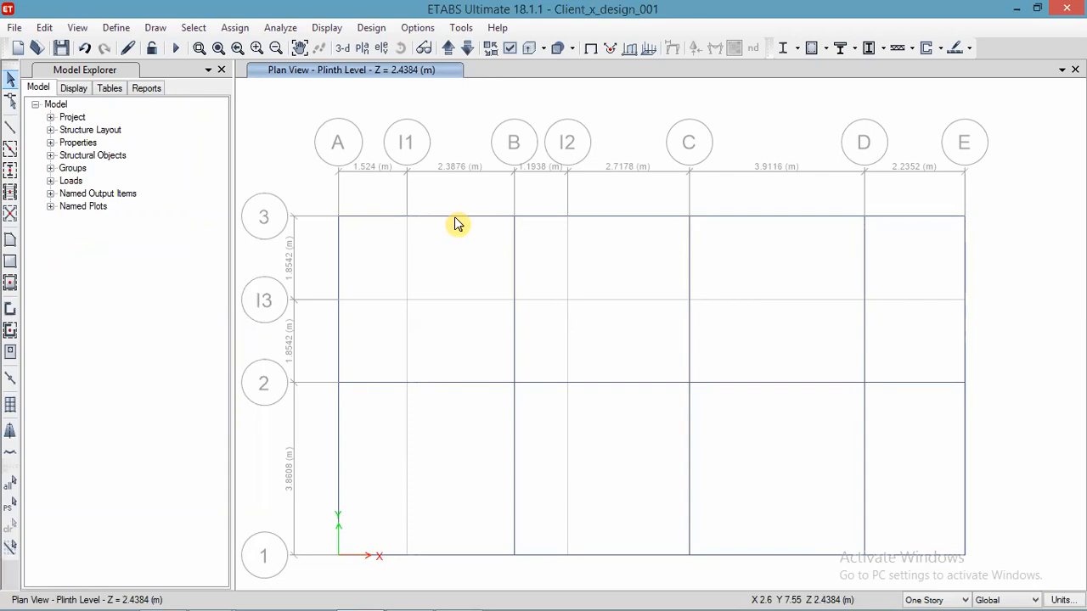
Step: Select all beams on the Plinth Level plan and assign them the Beam14"x9" frame section
{"action": "left_click_drag", "start_coordinate": [273, 163], "coordinate": [991, 573]}
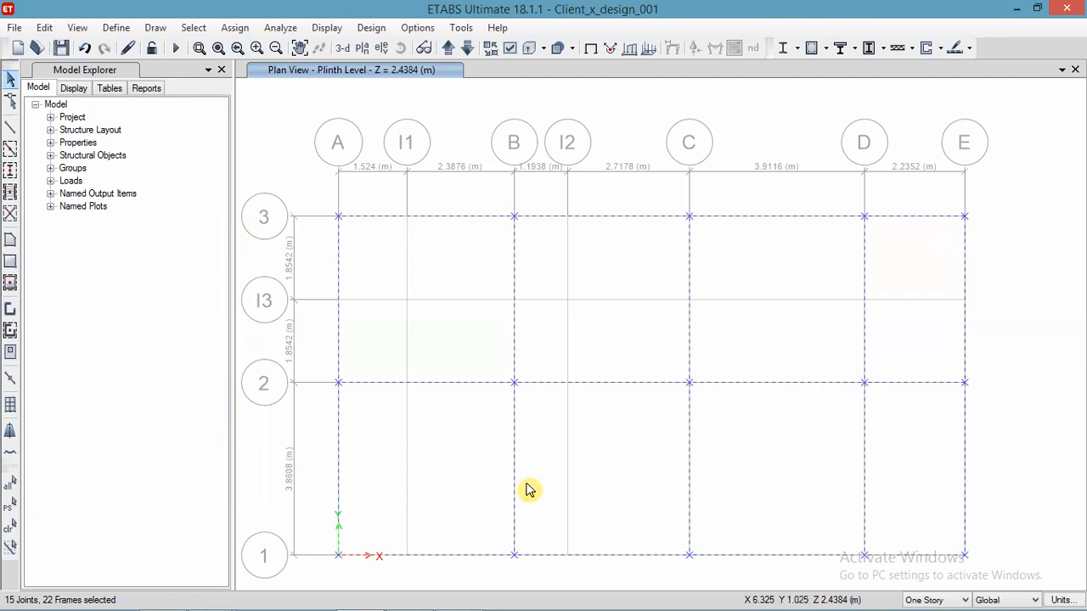
{"action": "left_click", "coordinate": [240, 28]}
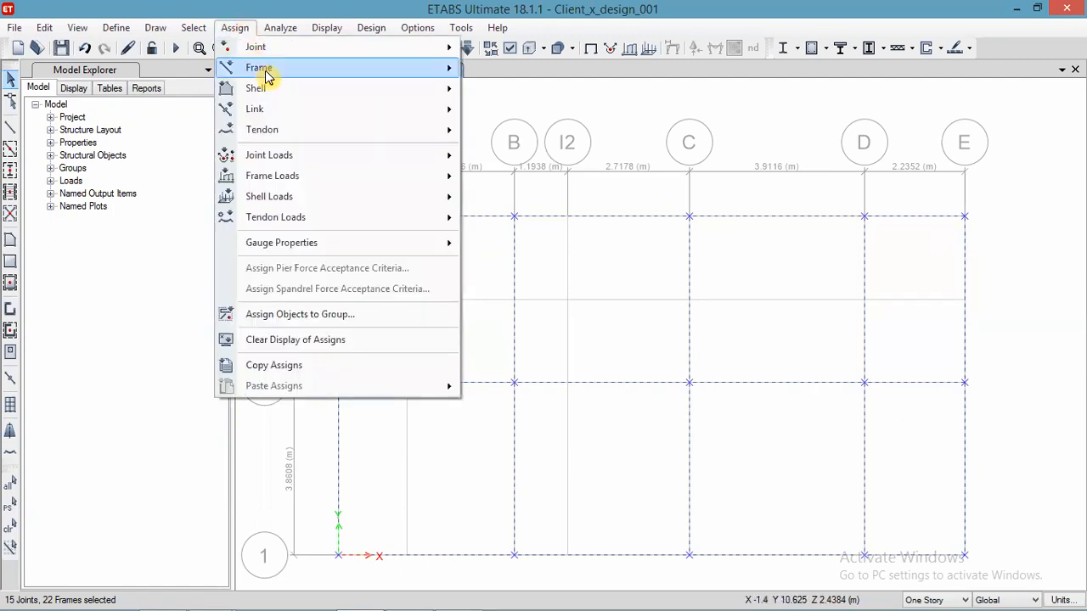
{"action": "mouse_move", "coordinate": [265, 76]}
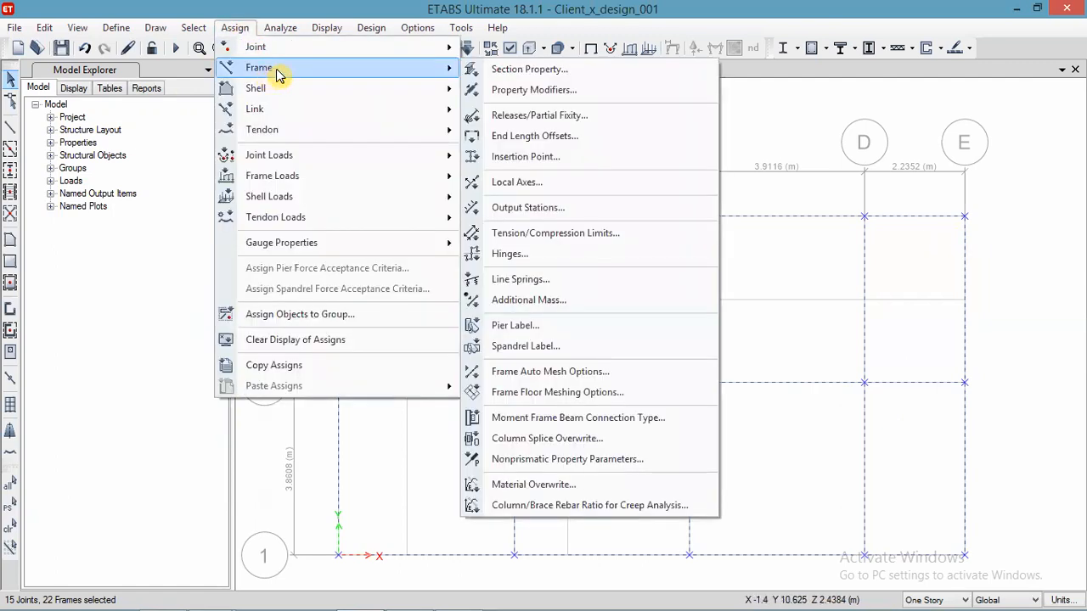
{"action": "left_click", "coordinate": [513, 71]}
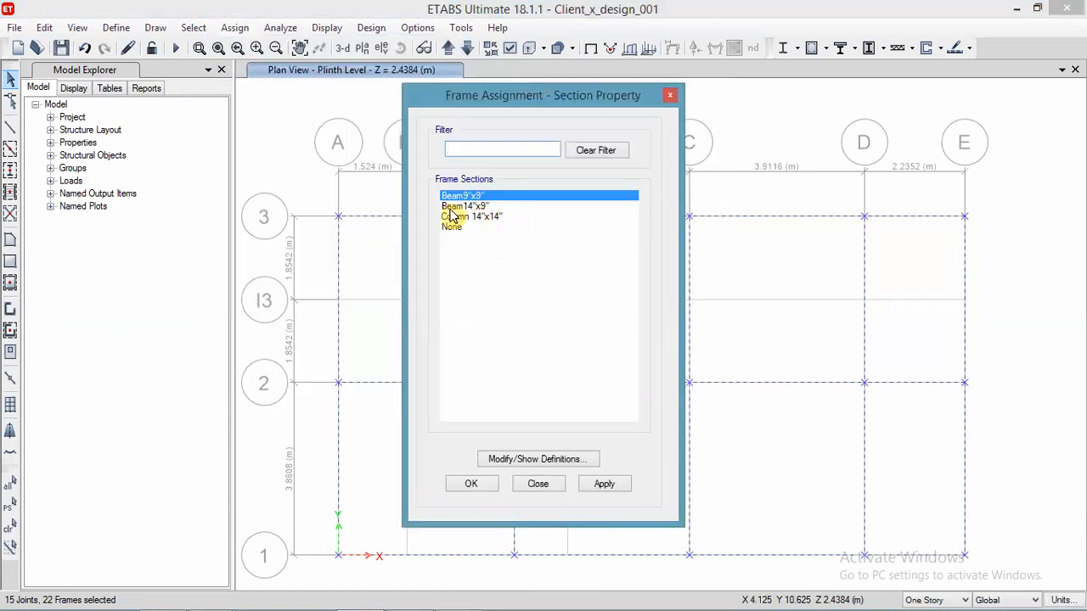
{"action": "left_click", "coordinate": [457, 209]}
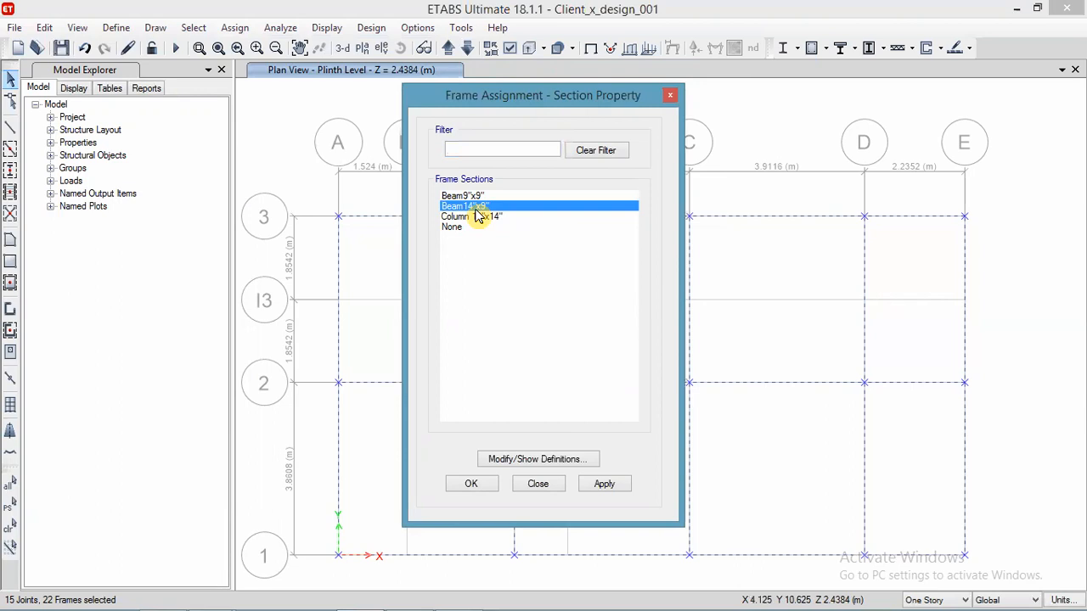
{"action": "left_click", "coordinate": [602, 486]}
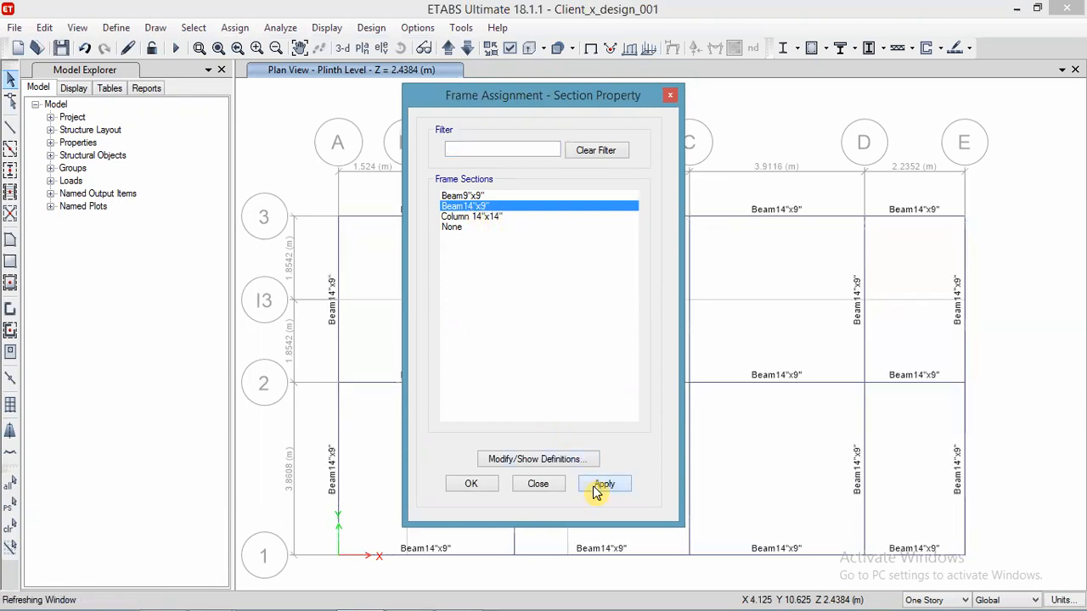
{"action": "left_click", "coordinate": [471, 483]}
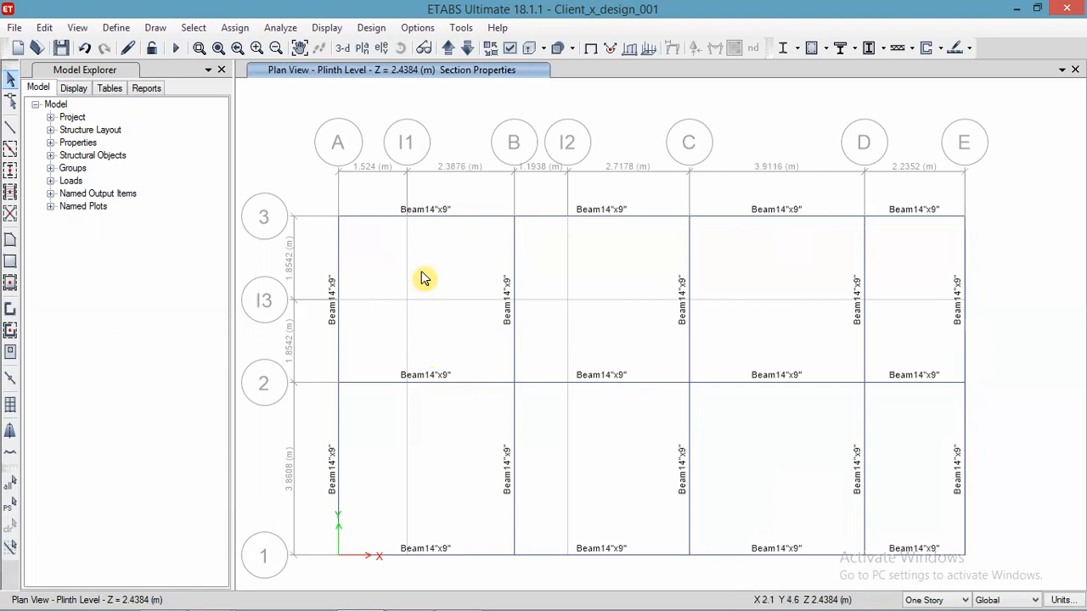
Step: Consult Fig (C) in the Adobe Reader PDF and, back in ETABS, draw a Beam9"x9" beam along grid line I1 from grid 3 to 2
{"action": "mouse_move", "coordinate": [407, 598]}
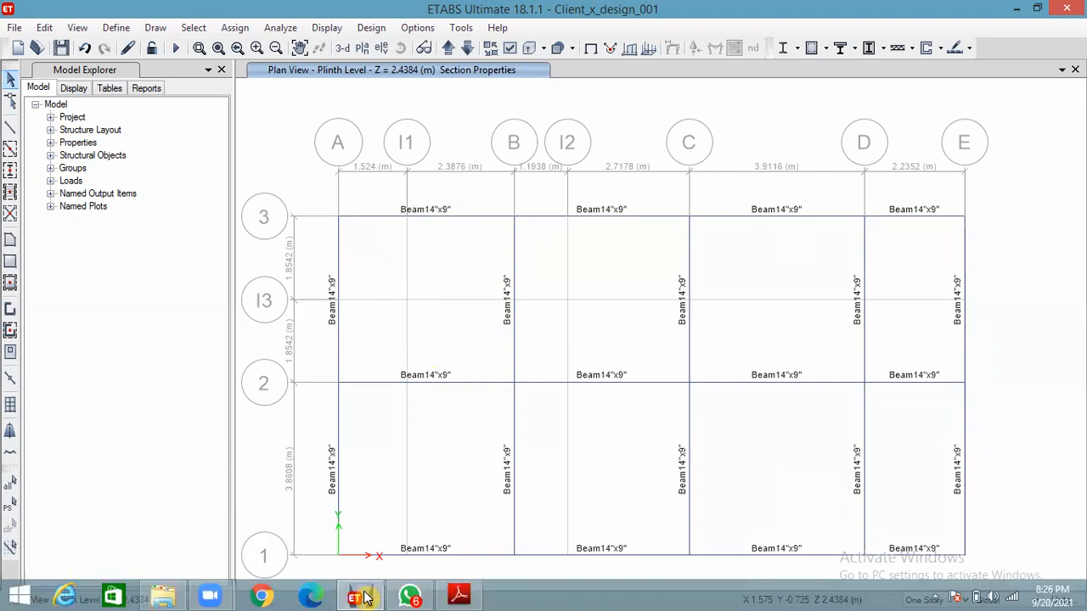
{"action": "left_click", "coordinate": [457, 596]}
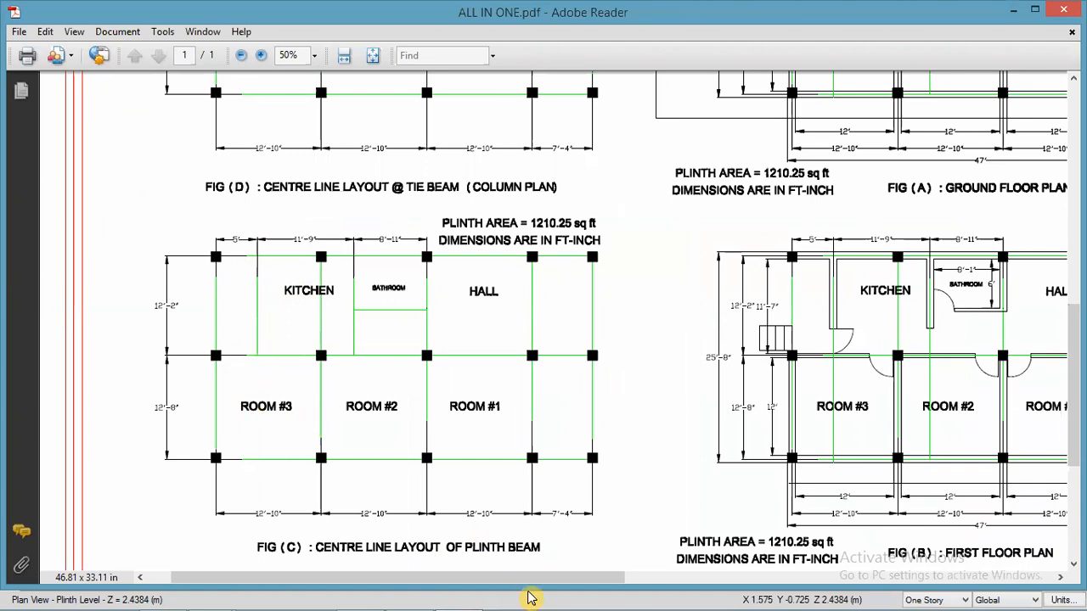
{"action": "left_click", "coordinate": [353, 601]}
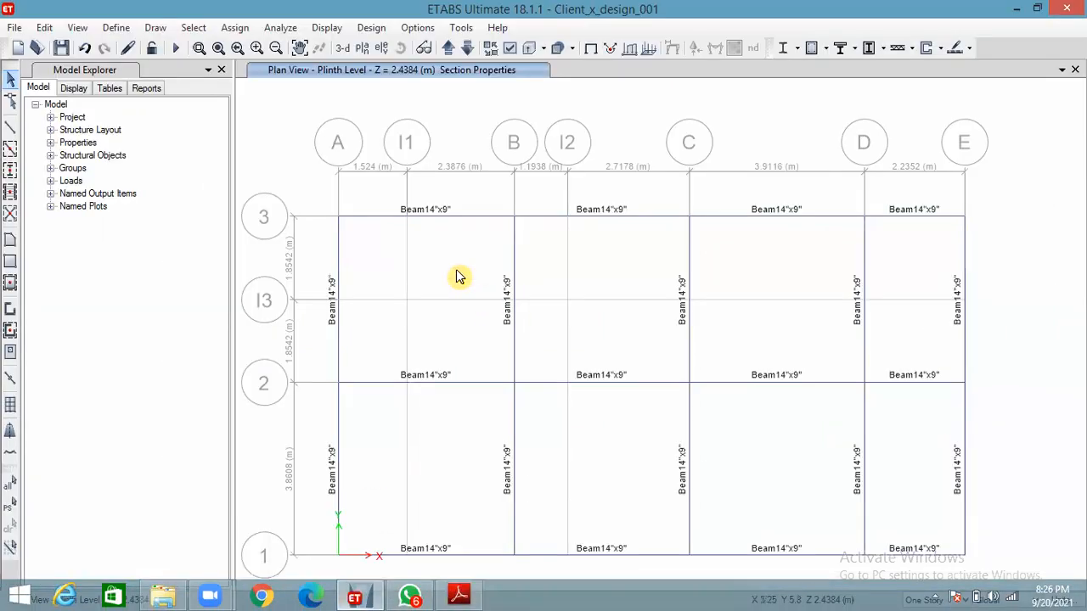
{"action": "left_click", "coordinate": [10, 126]}
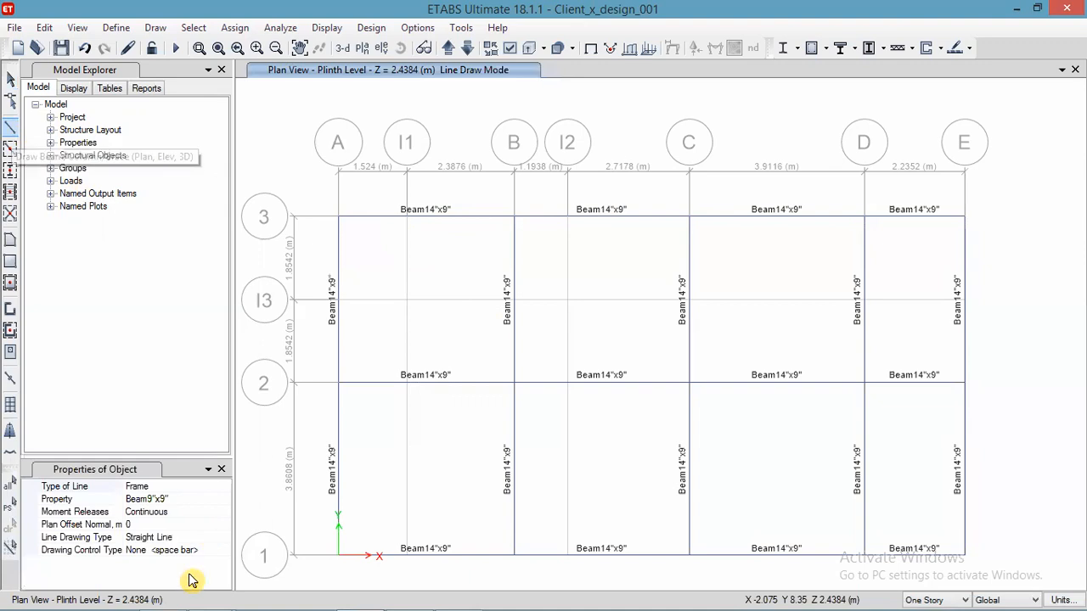
{"action": "left_click", "coordinate": [406, 217]}
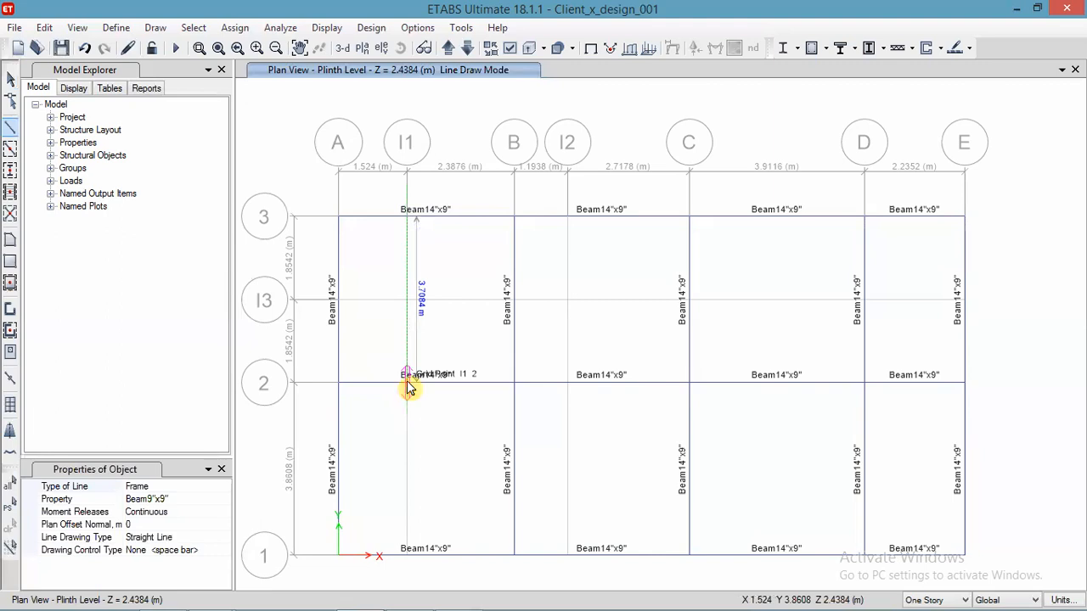
{"action": "left_click", "coordinate": [408, 387]}
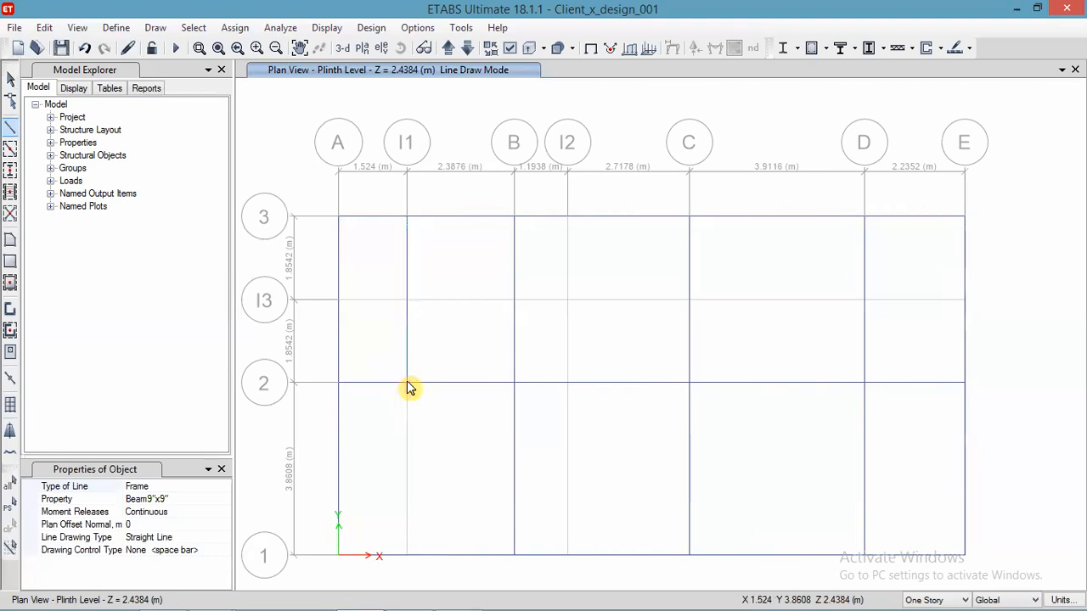
{"action": "key", "text": "Escape"}
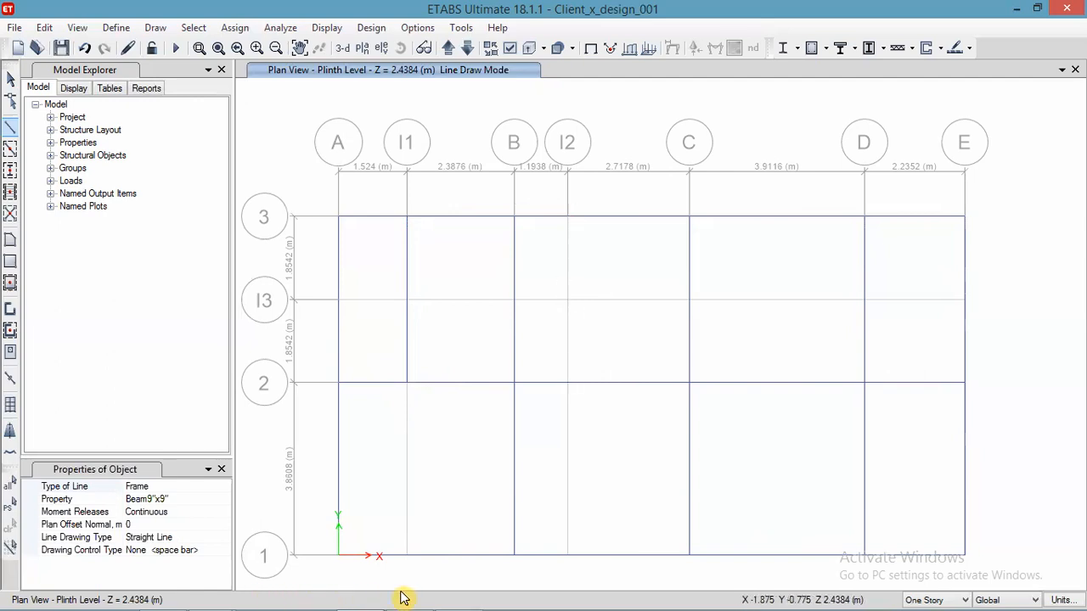
Step: Following Fig (C) in the PDF, draw Beam9"x9" beams in ETABS along grid I2 from 3 to 2 and along I3 from I2 to C
{"action": "left_click", "coordinate": [460, 594]}
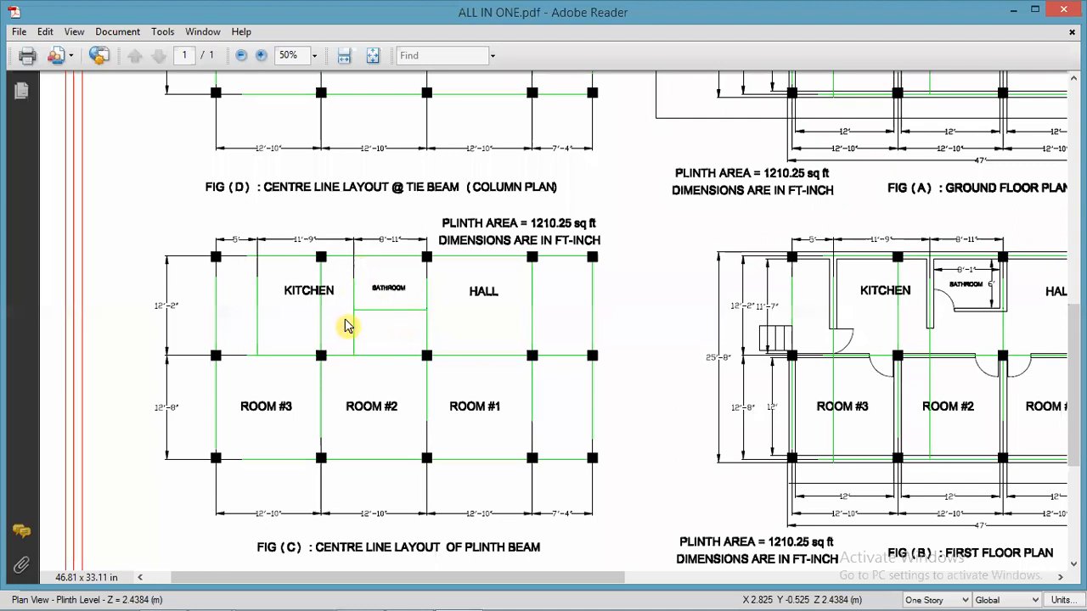
{"action": "mouse_move", "coordinate": [432, 605]}
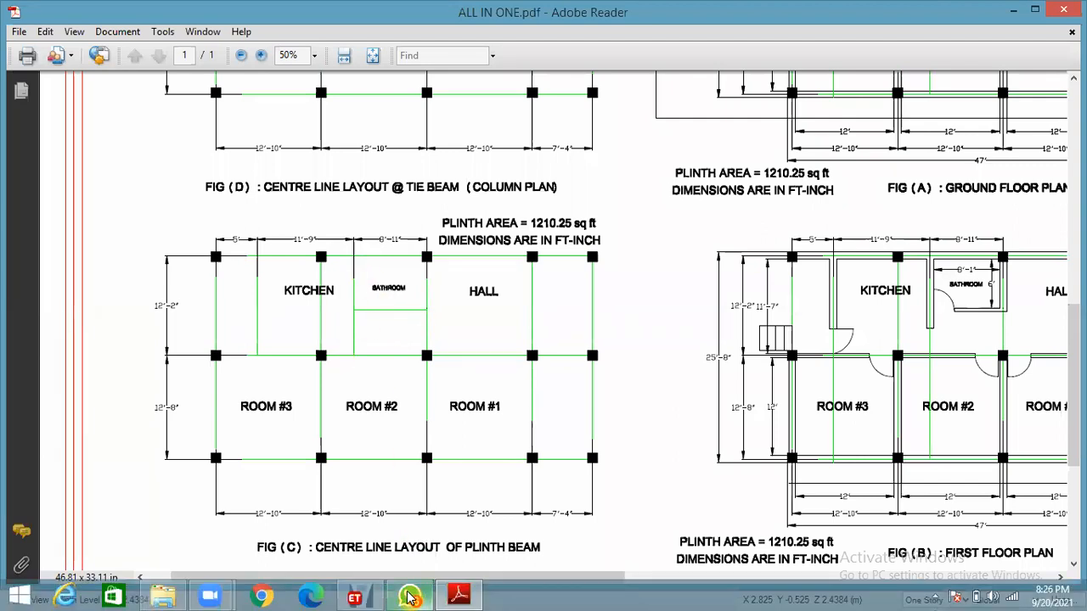
{"action": "left_click", "coordinate": [354, 598]}
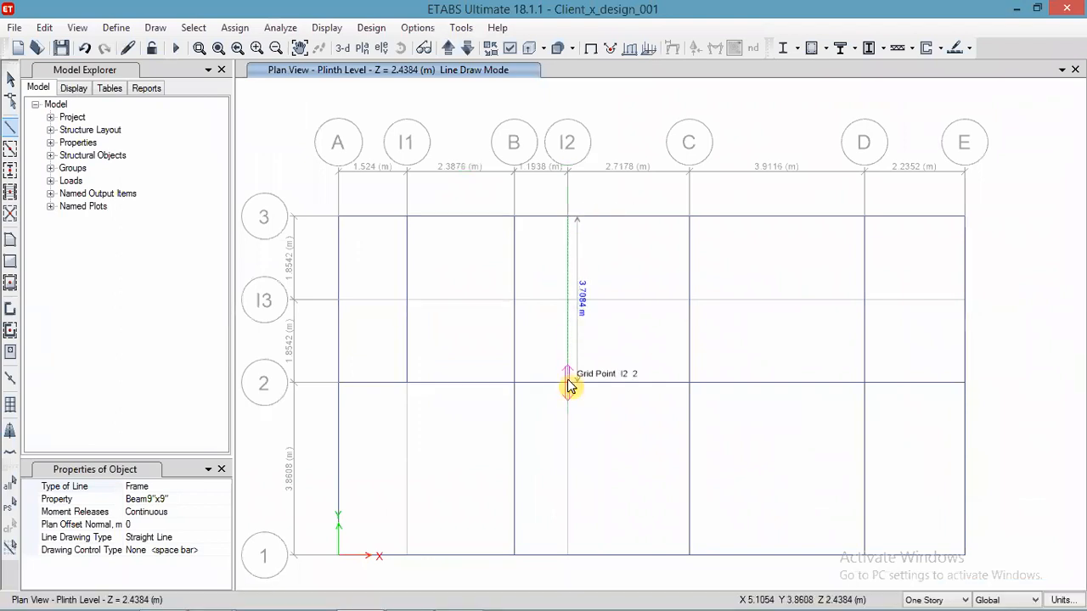
{"action": "double_click", "coordinate": [567, 382]}
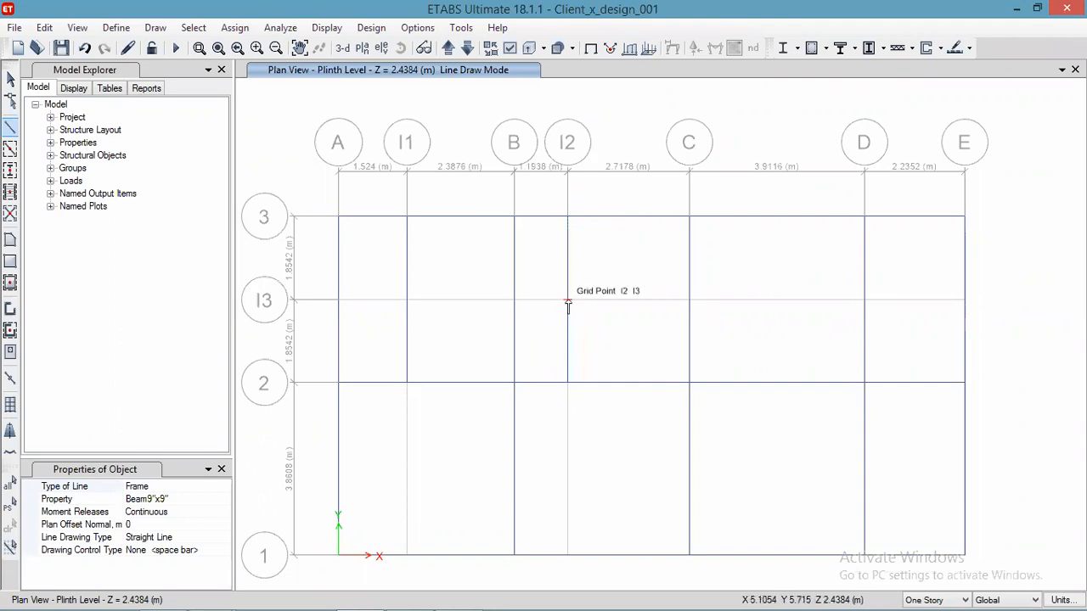
{"action": "left_click", "coordinate": [568, 300]}
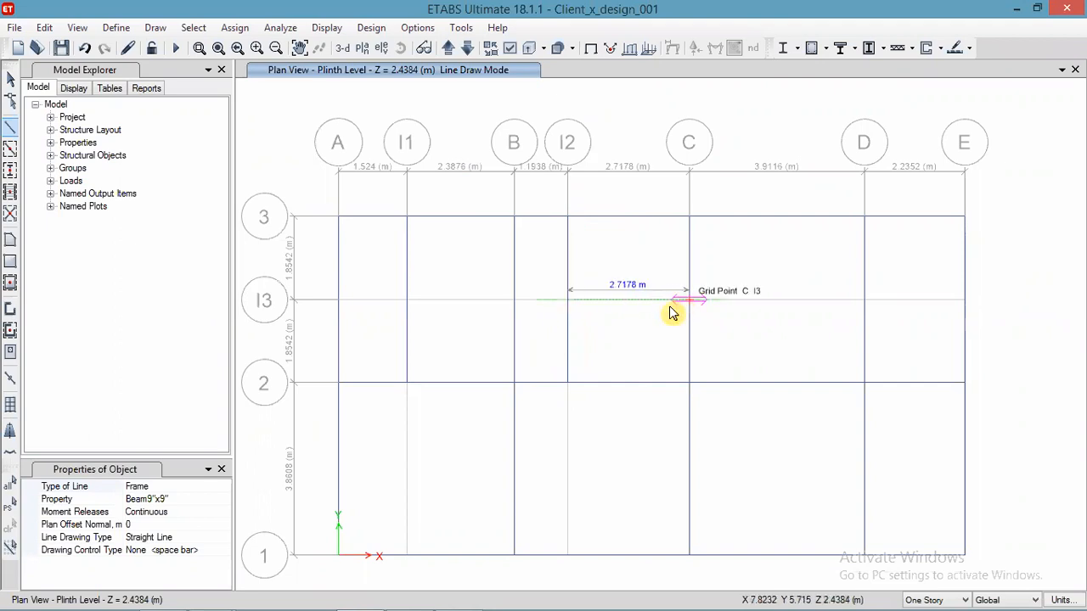
{"action": "left_click", "coordinate": [671, 314]}
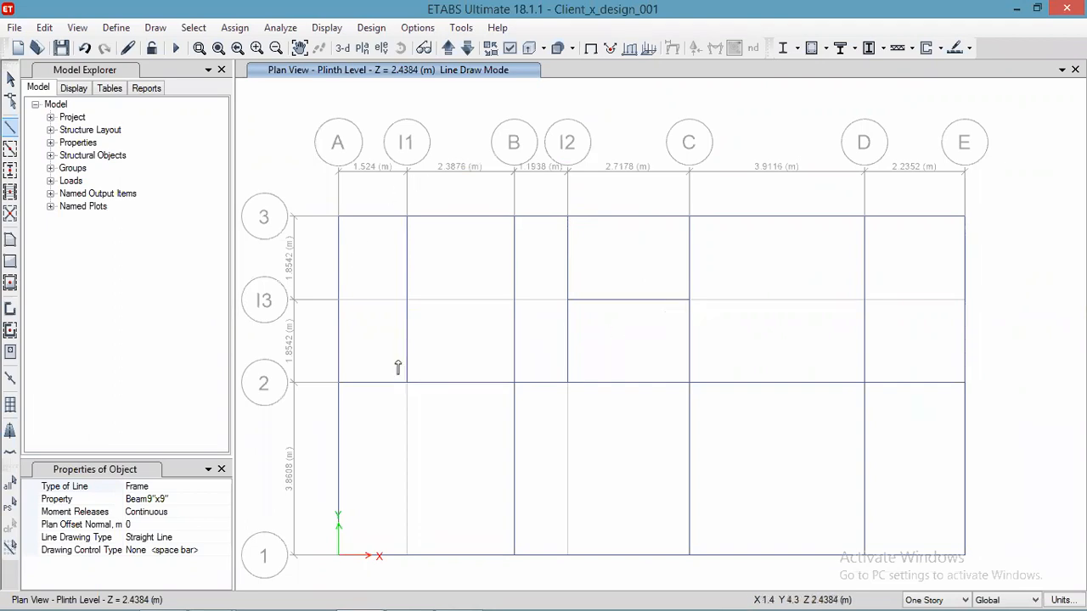
Step: Compare the drawn plinth beams with Fig (C) in the Adobe Reader PDF, and save the model in ETABS
{"action": "mouse_move", "coordinate": [385, 599]}
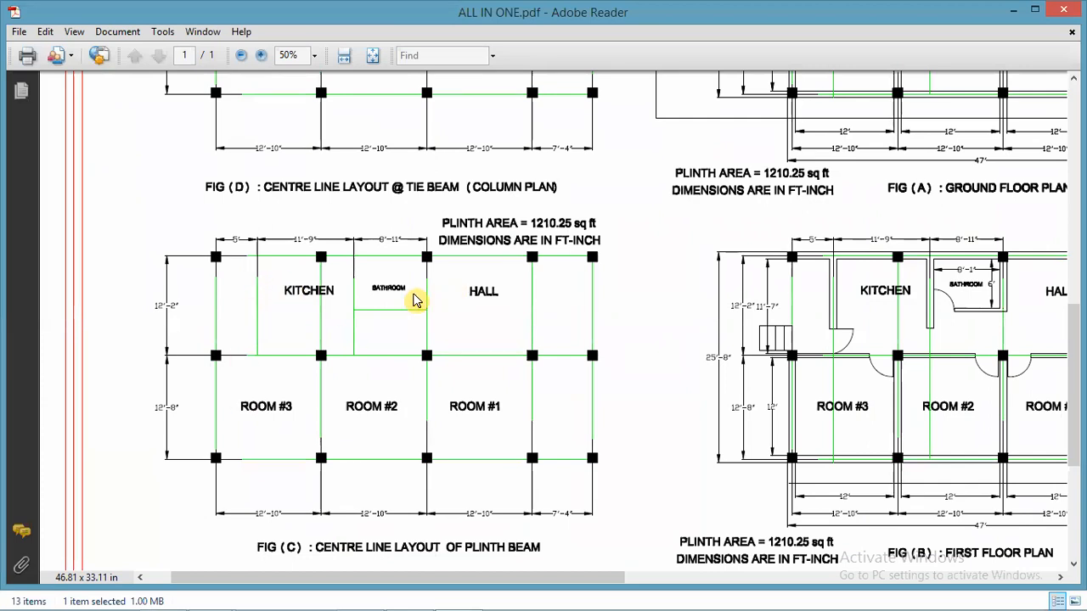
{"action": "mouse_move", "coordinate": [413, 598]}
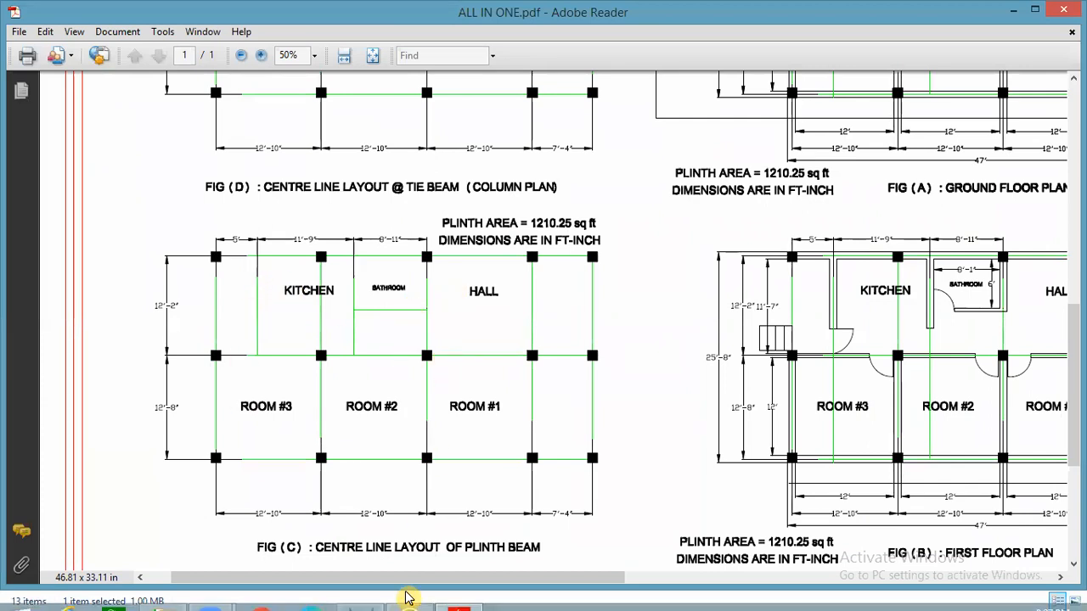
{"action": "left_click", "coordinate": [356, 598]}
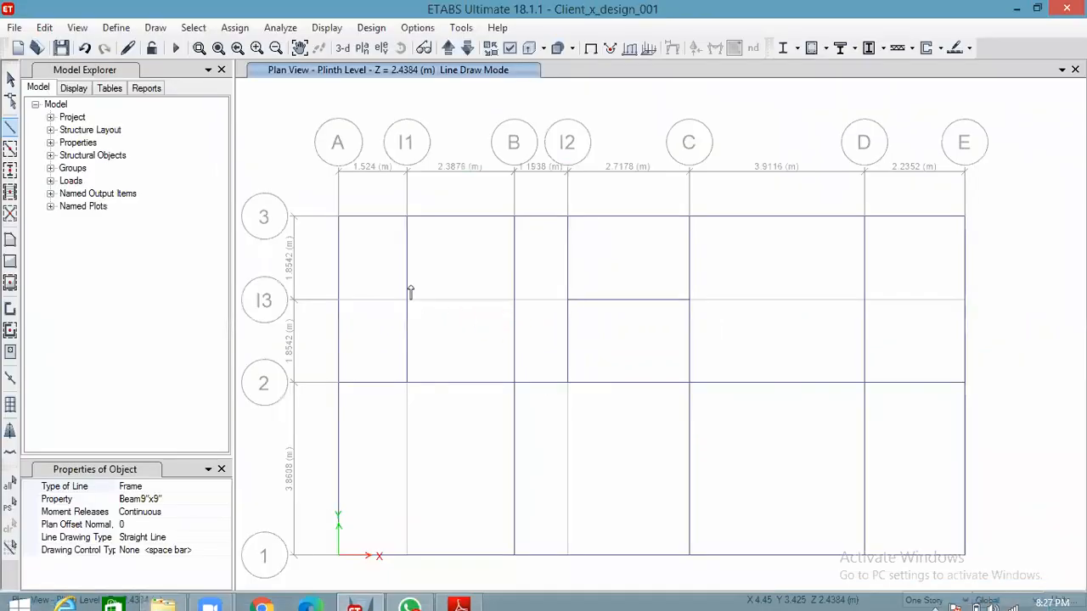
{"action": "left_click", "coordinate": [12, 80]}
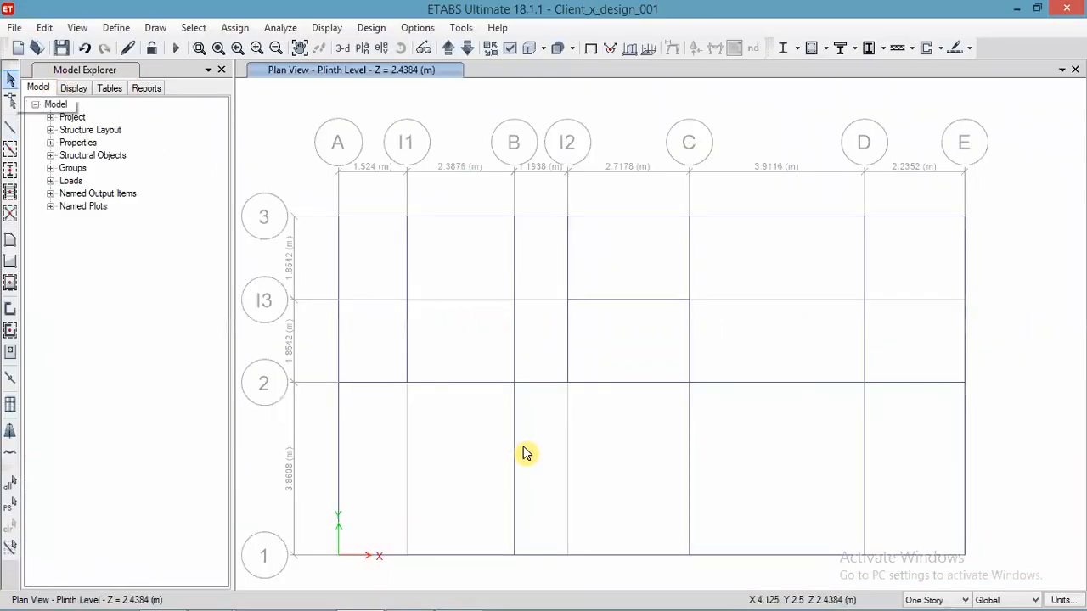
{"action": "left_click", "coordinate": [62, 49]}
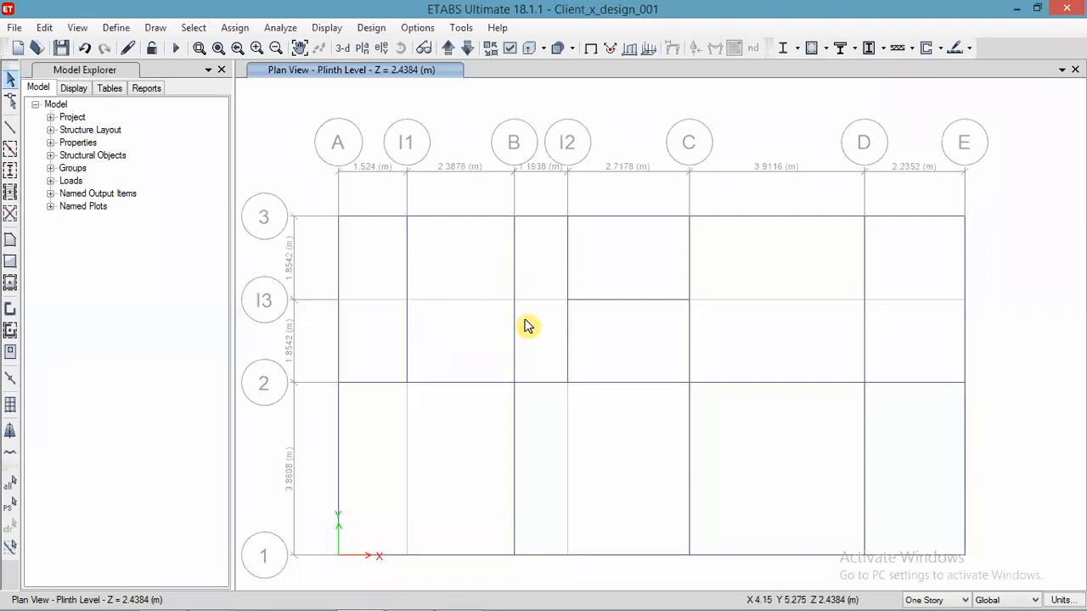
Step: Look through the GF and FF story plans and return to the Plinth Level plan
{"action": "left_click", "coordinate": [449, 49]}
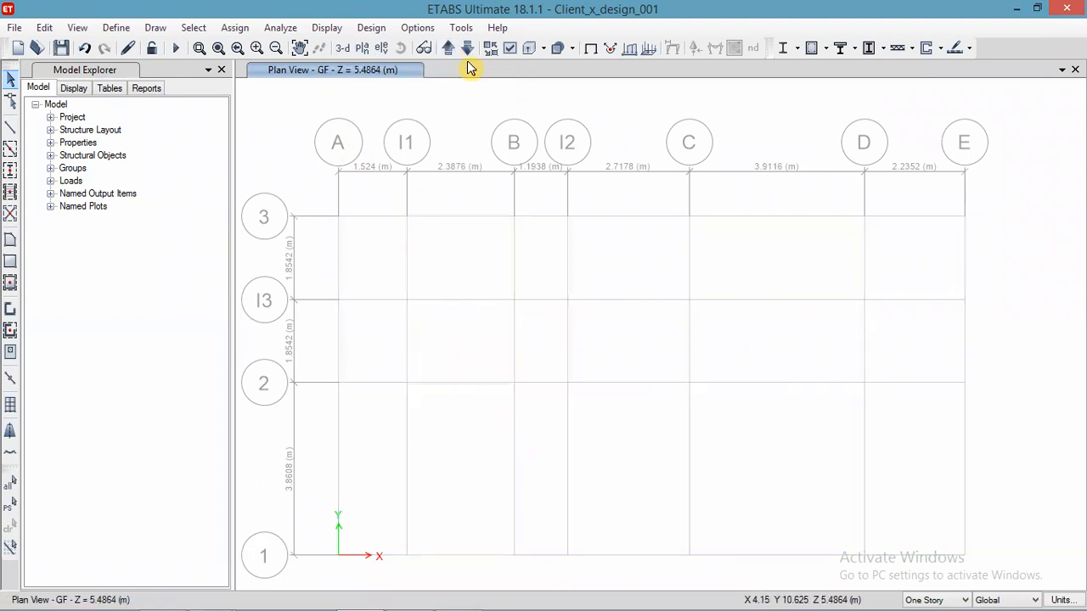
{"action": "left_click", "coordinate": [466, 48]}
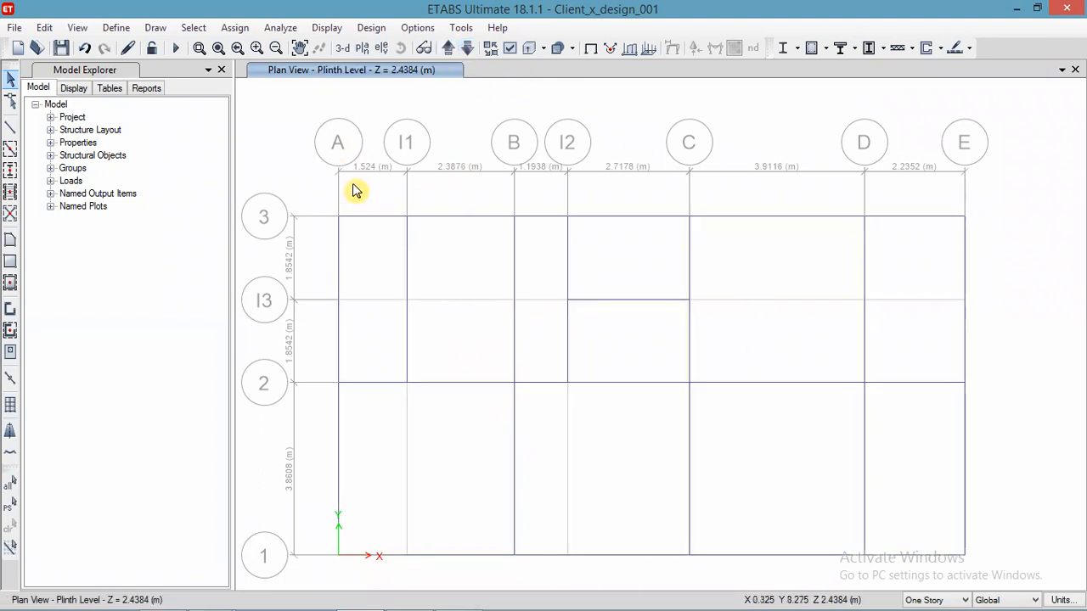
{"action": "left_click", "coordinate": [449, 49]}
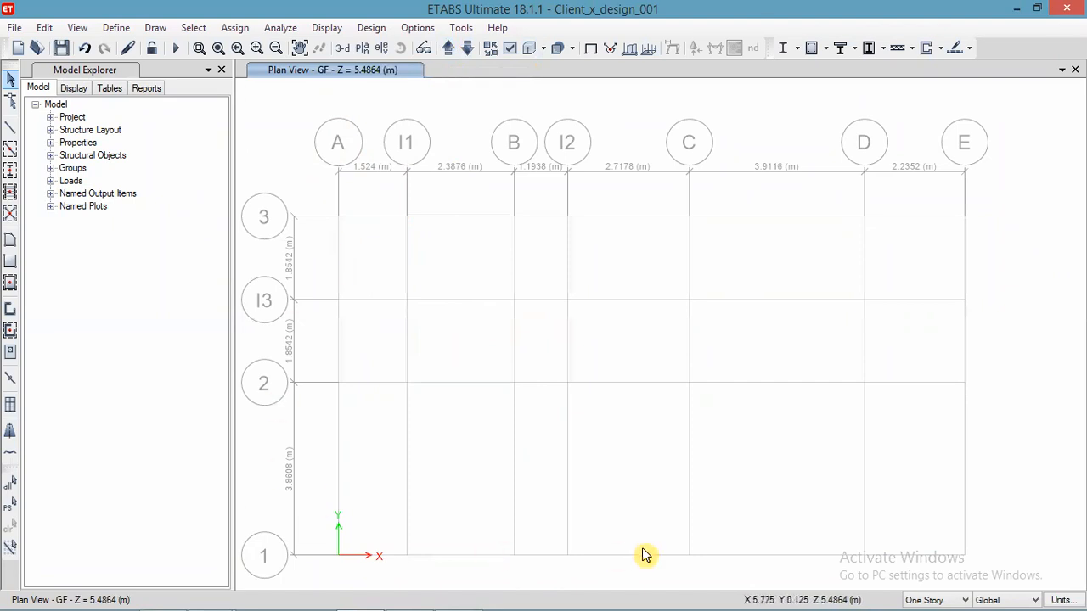
{"action": "left_click", "coordinate": [449, 51]}
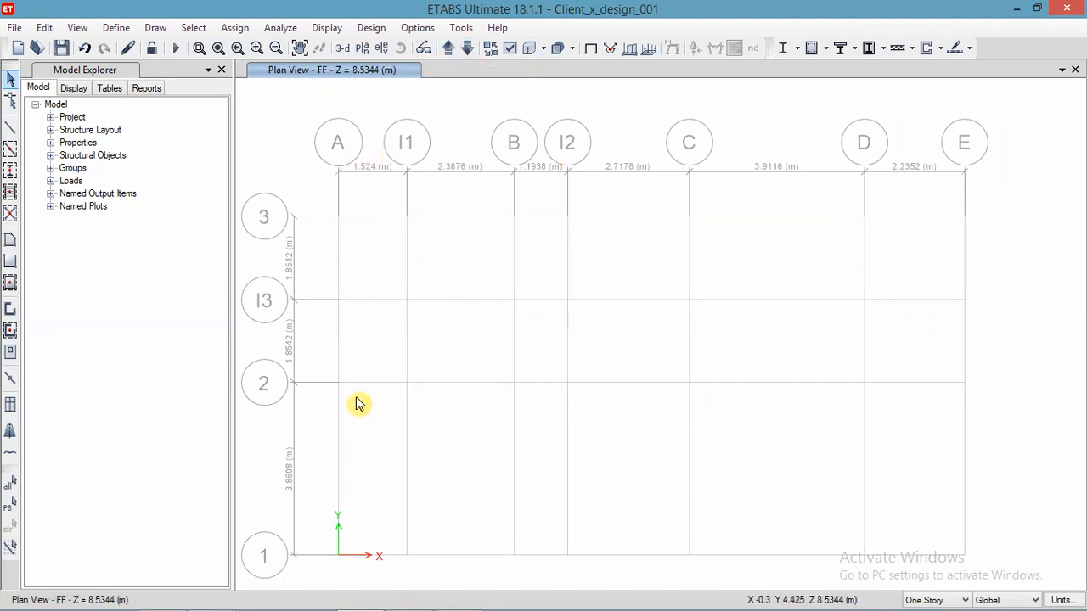
{"action": "left_click", "coordinate": [468, 51]}
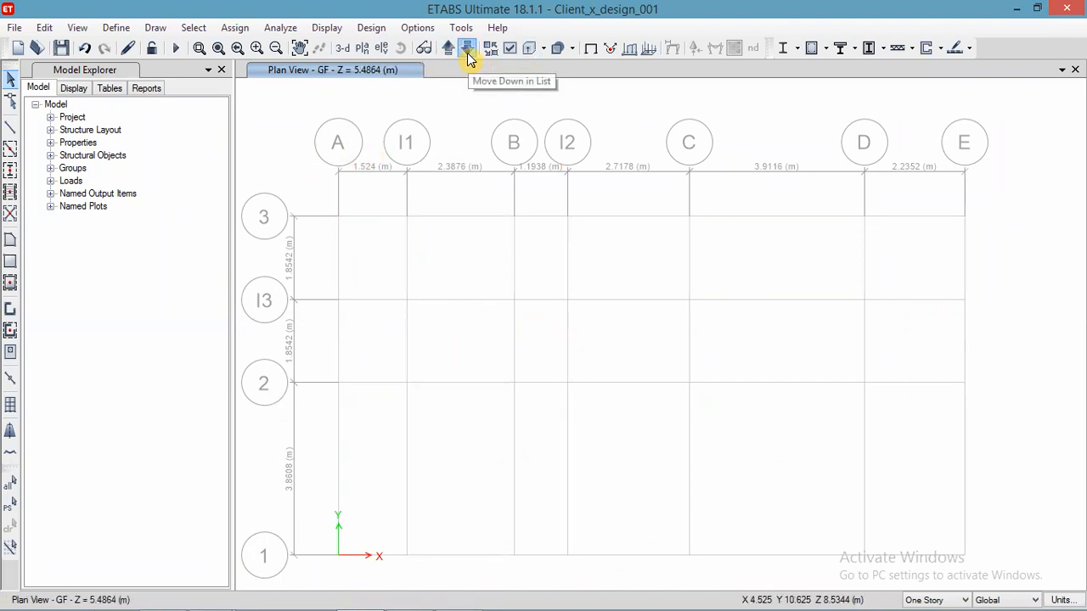
{"action": "left_click", "coordinate": [468, 51]}
Step: Replicate all Plinth Level beams onto the GF and FF stories
{"action": "left_click_drag", "start_coordinate": [309, 189], "coordinate": [994, 575]}
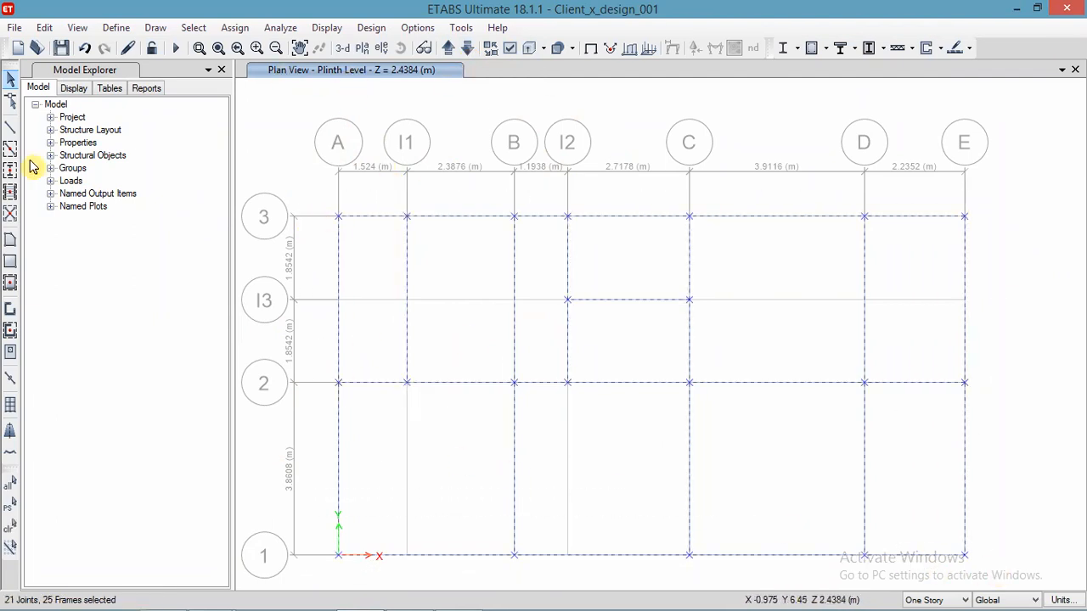
{"action": "left_click", "coordinate": [44, 27]}
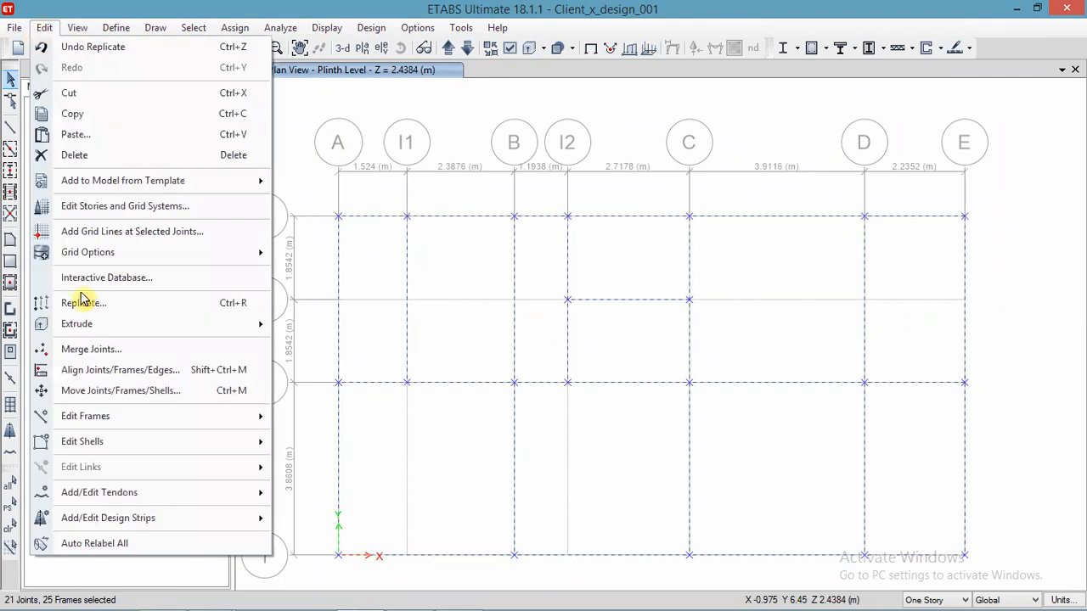
{"action": "left_click", "coordinate": [89, 301]}
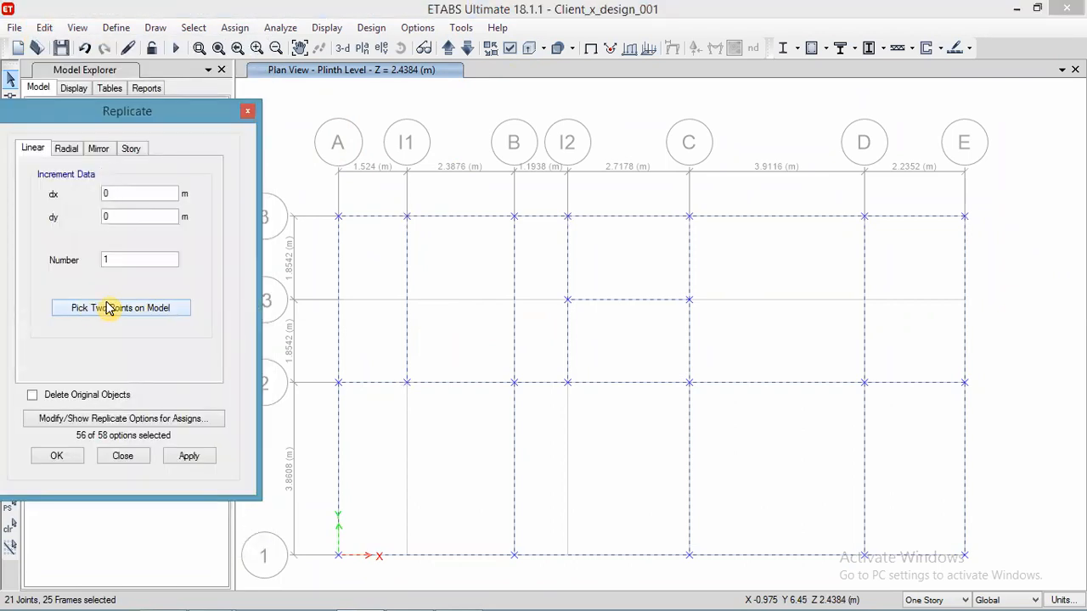
{"action": "left_click", "coordinate": [133, 149]}
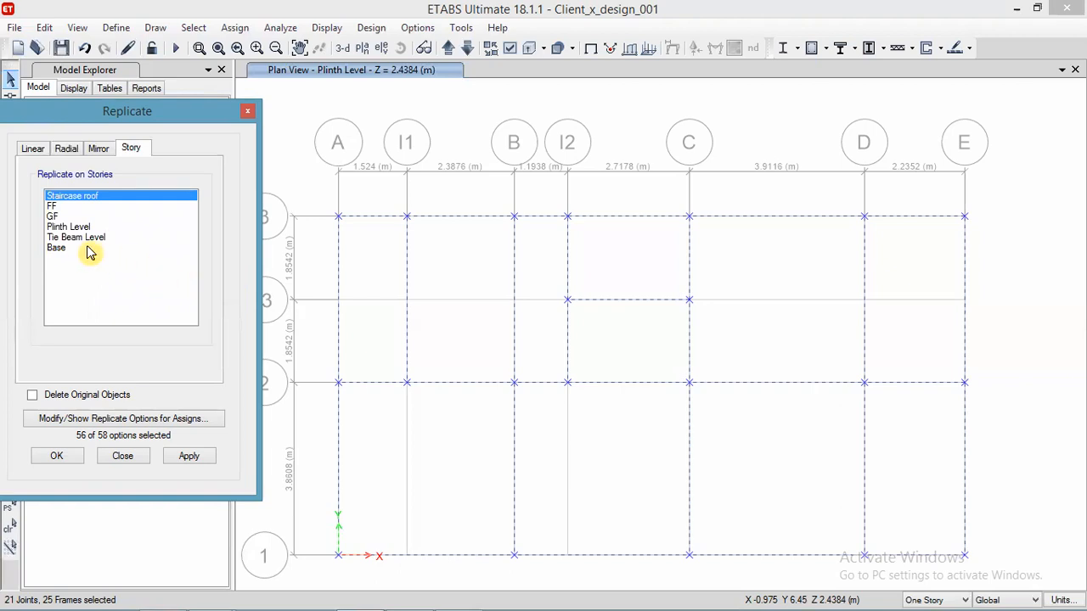
{"action": "left_click", "coordinate": [69, 228]}
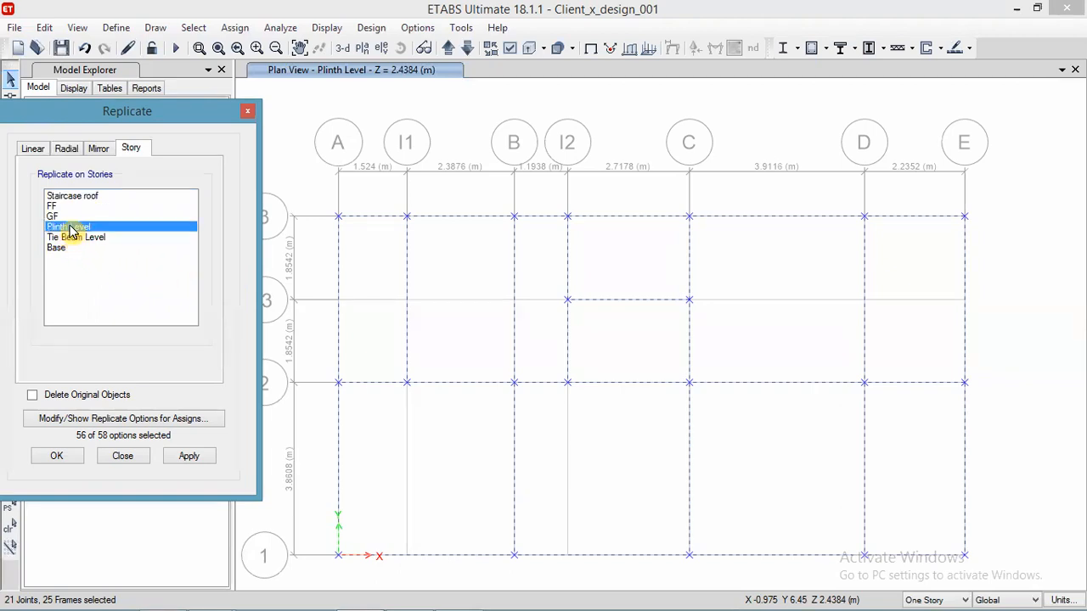
{"action": "left_click", "coordinate": [67, 216]}
{"action": "left_click", "coordinate": [68, 206], "text": "ctrl"}
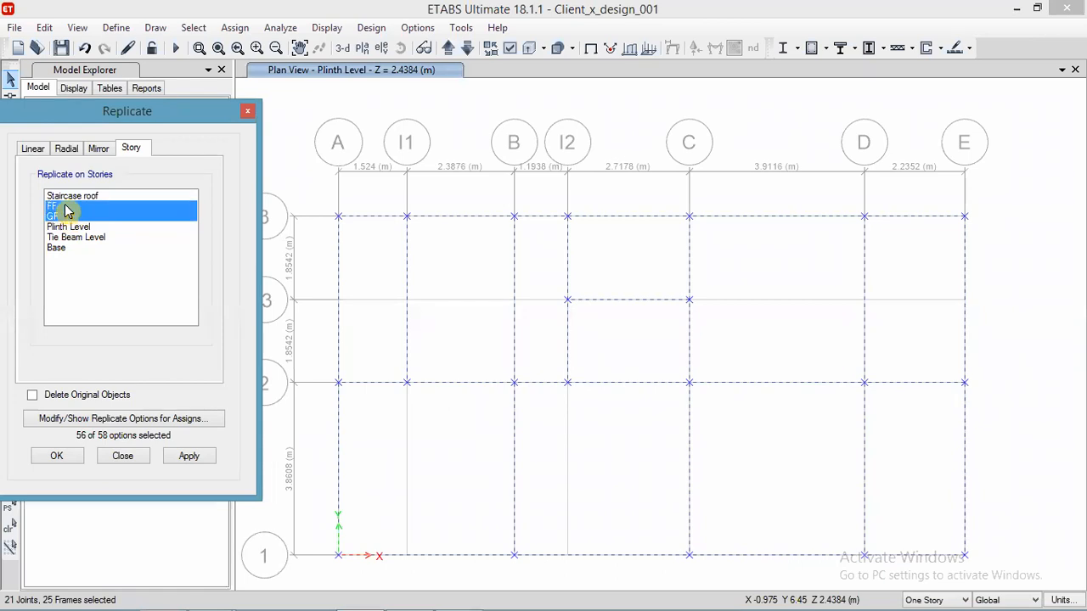
{"action": "left_click", "coordinate": [190, 457]}
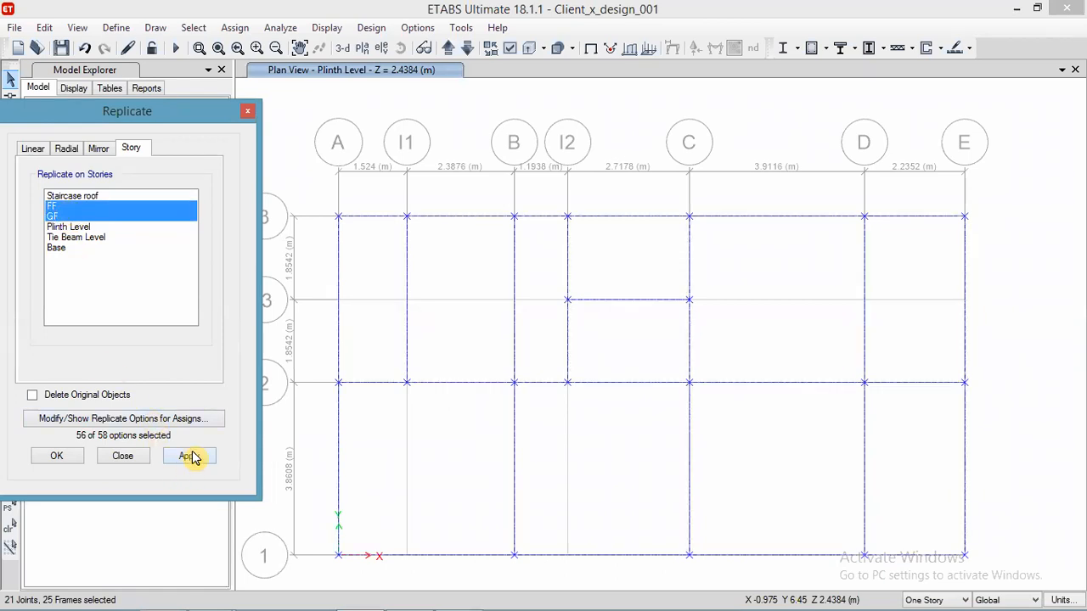
{"action": "left_click", "coordinate": [66, 456]}
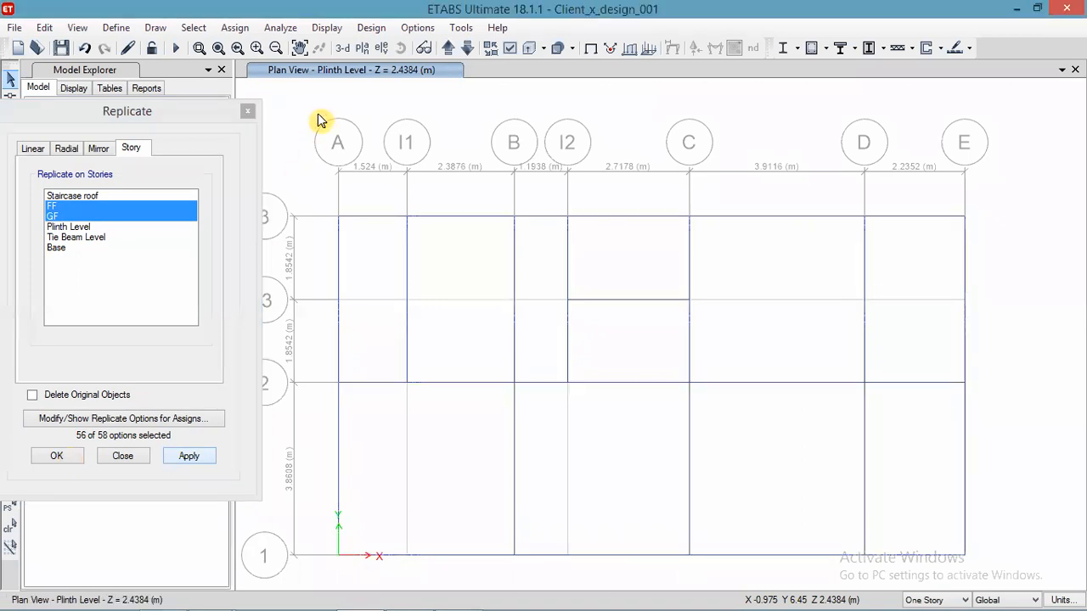
Step: Display the model in 3-D and add a second view window showing the GF plan beside it
{"action": "left_click", "coordinate": [340, 48]}
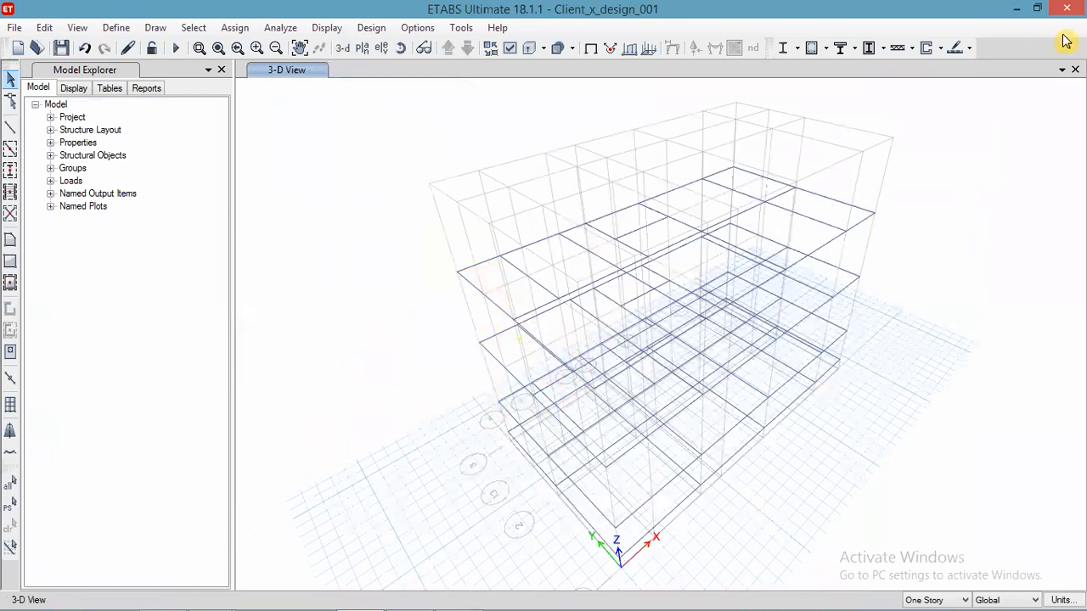
{"action": "left_click", "coordinate": [1060, 73]}
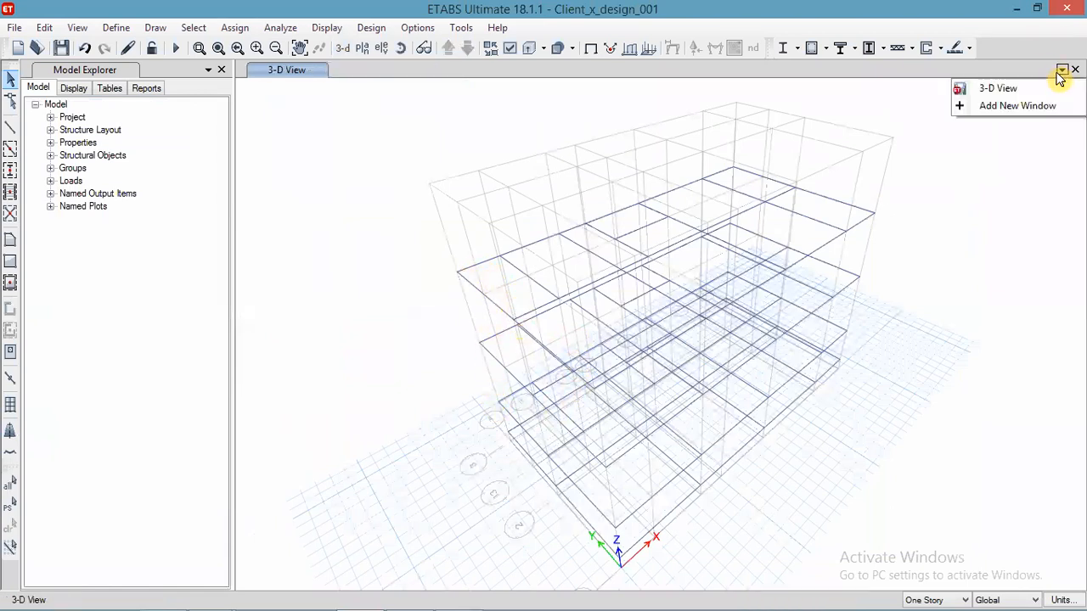
{"action": "left_click", "coordinate": [1014, 106]}
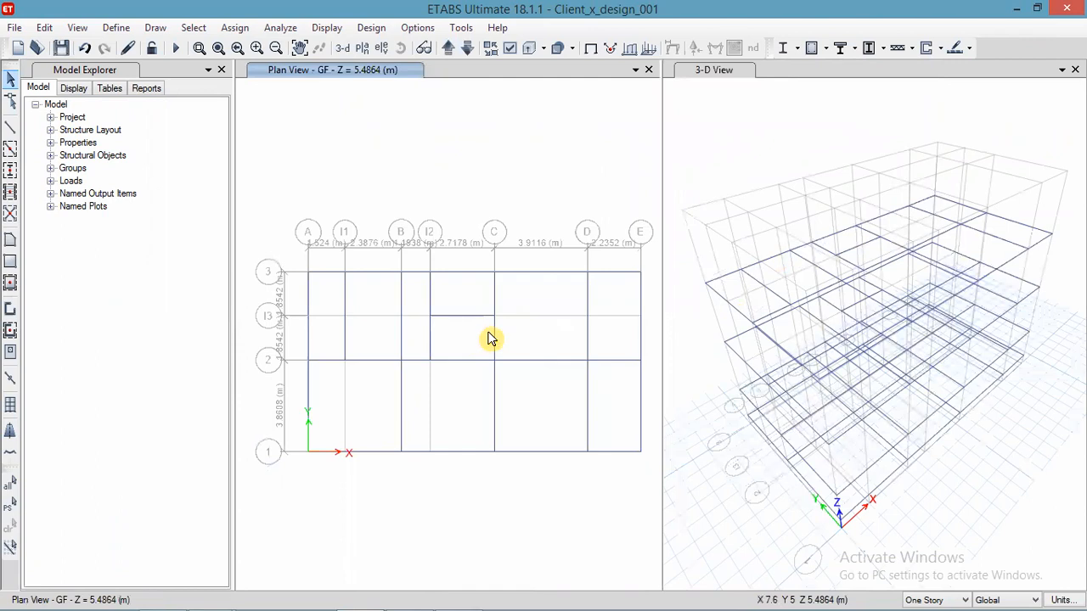
Step: Examine the staircase bay in Fig (B) and the plinth beam layout in Fig (C) in the Adobe Reader PDF, and return to ETABS
{"action": "mouse_move", "coordinate": [347, 596]}
{"action": "left_click", "coordinate": [456, 597]}
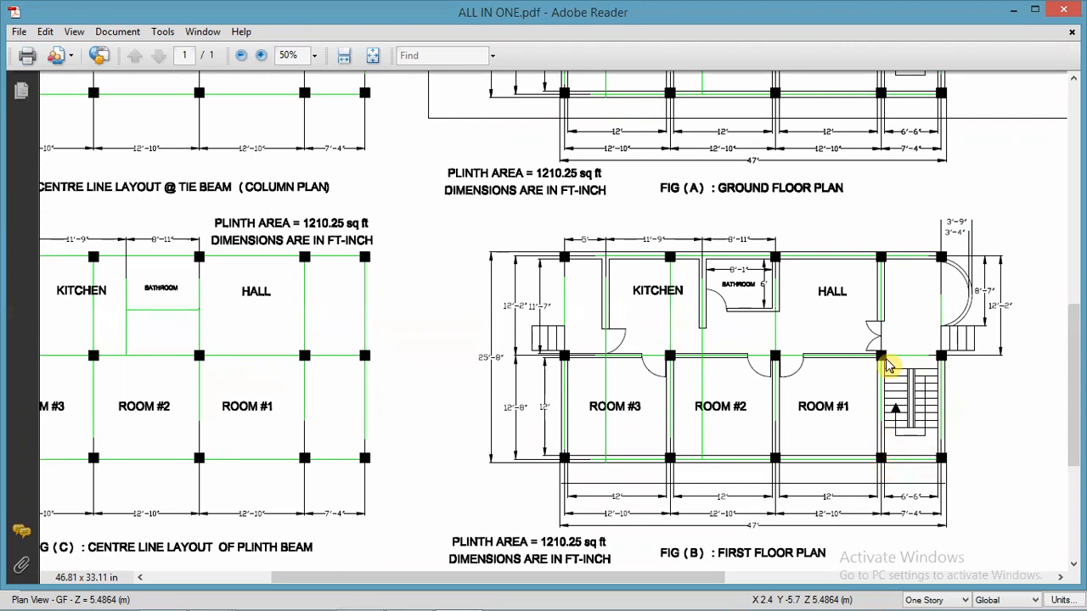
{"action": "left_click_drag", "start_coordinate": [525, 581], "coordinate": [489, 582]}
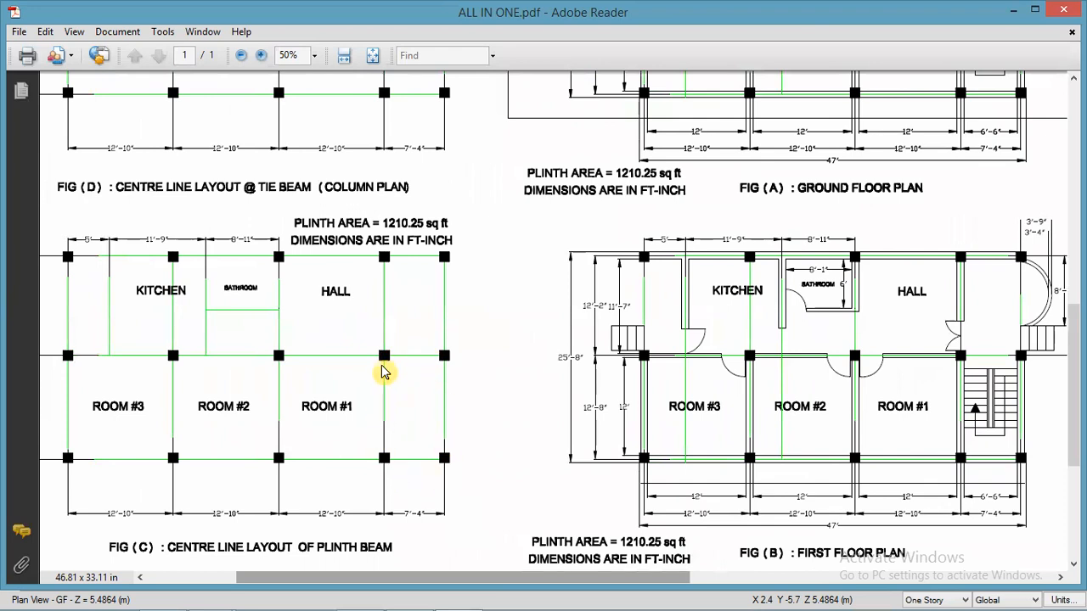
{"action": "mouse_move", "coordinate": [454, 603]}
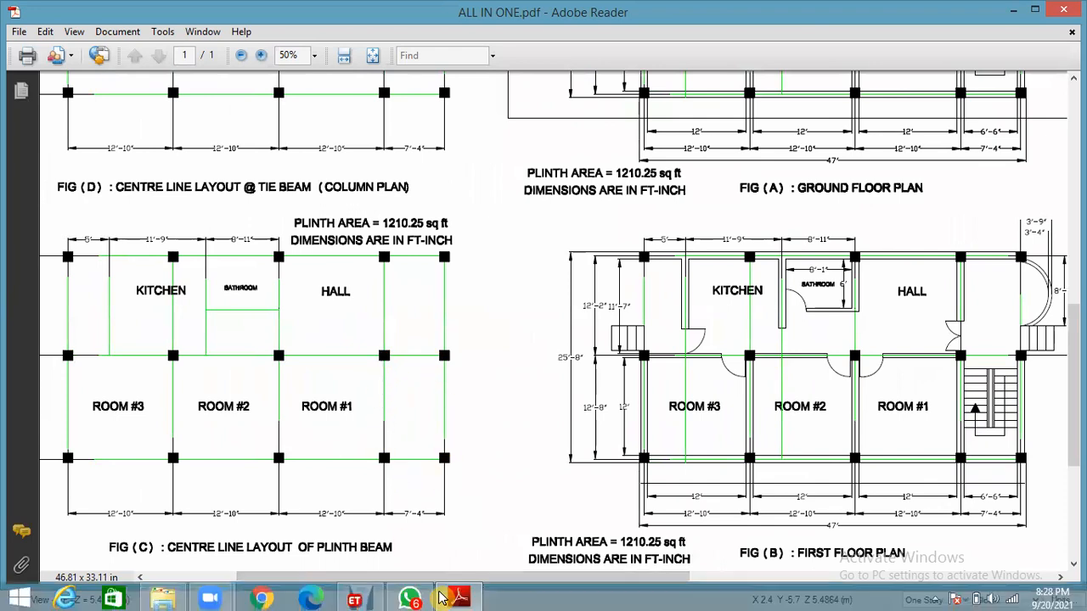
{"action": "left_click", "coordinate": [354, 598]}
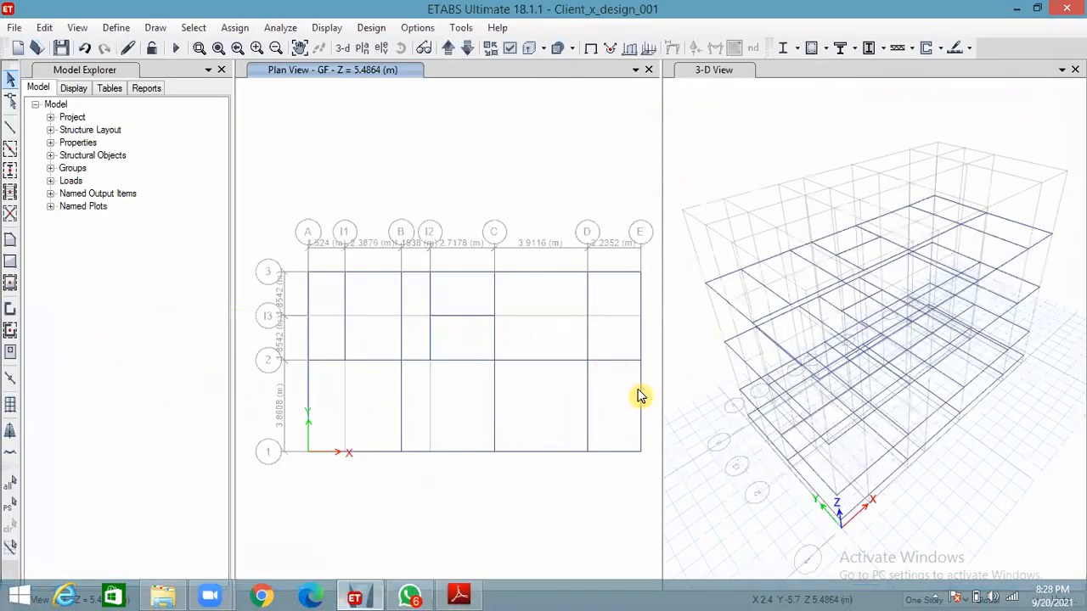
Step: Replicate the four FF beams around the staircase bay, between grids D–E and 1–2, onto the Staircase roof story
{"action": "left_click", "coordinate": [592, 410]}
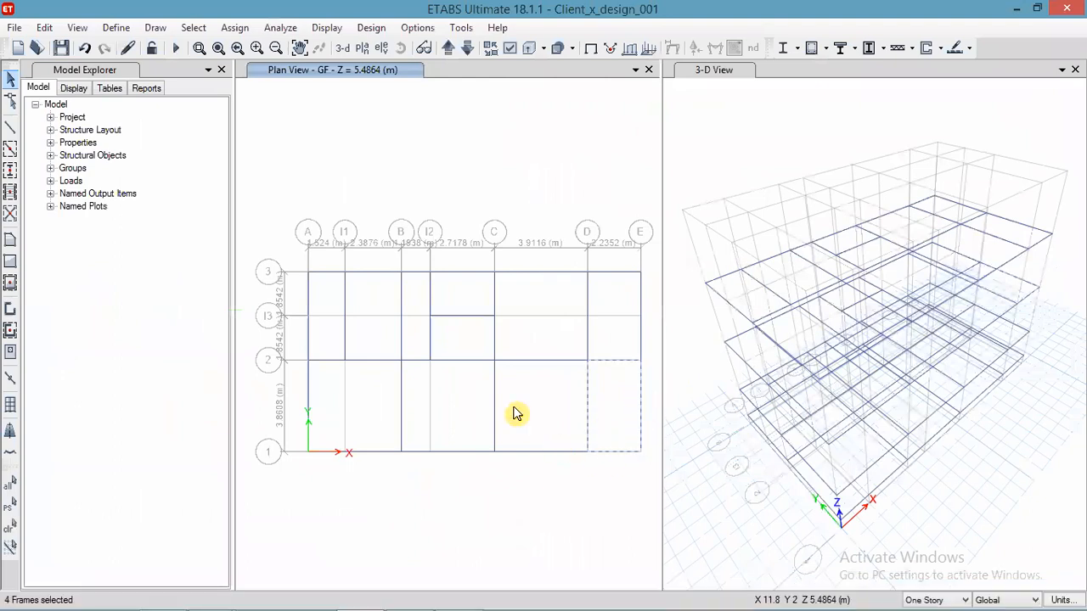
{"action": "left_click", "coordinate": [587, 390]}
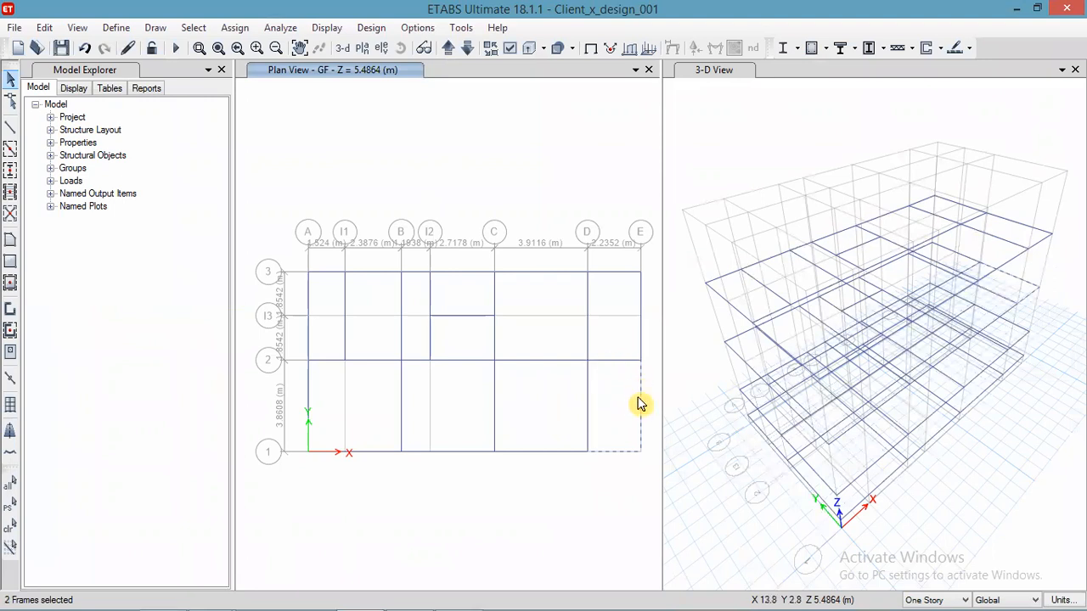
{"action": "left_click", "coordinate": [448, 48]}
{"action": "left_click", "coordinate": [448, 48]}
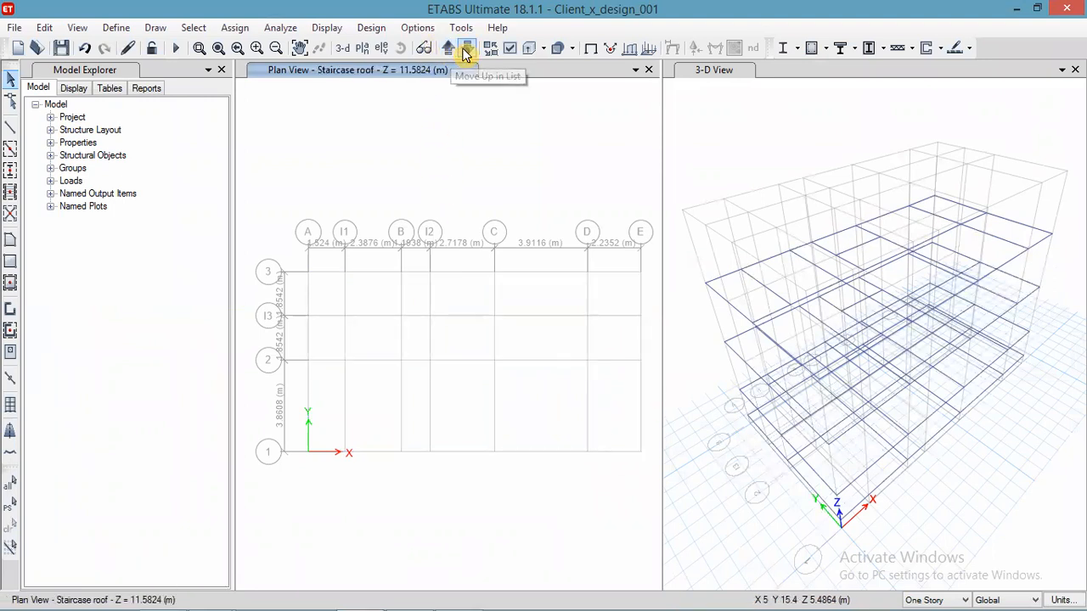
{"action": "left_click", "coordinate": [468, 49]}
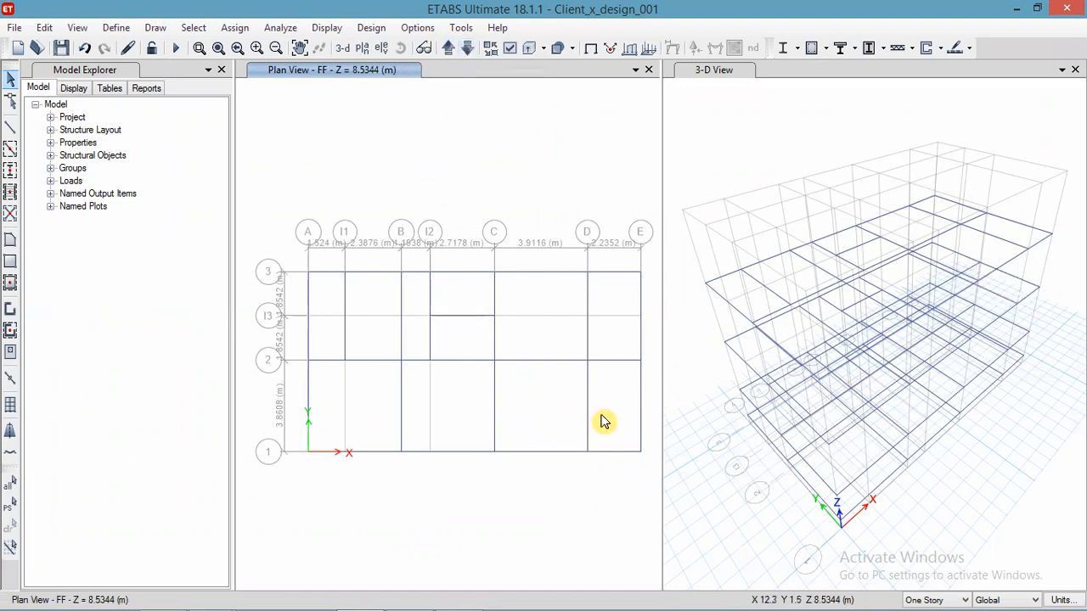
{"action": "left_click_drag", "start_coordinate": [651, 473], "coordinate": [592, 357]}
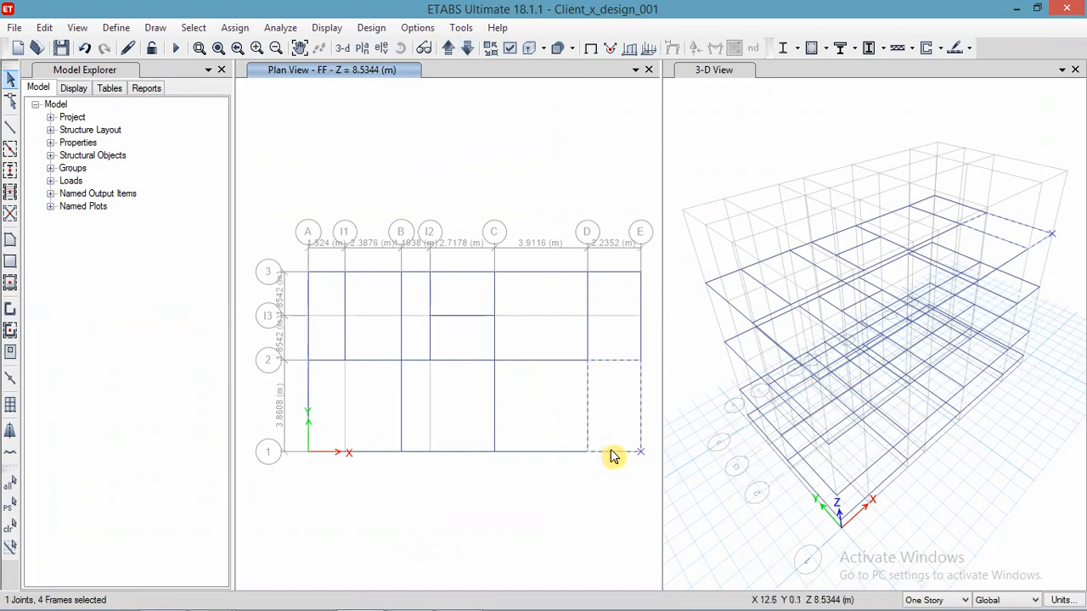
{"action": "left_click", "coordinate": [641, 452]}
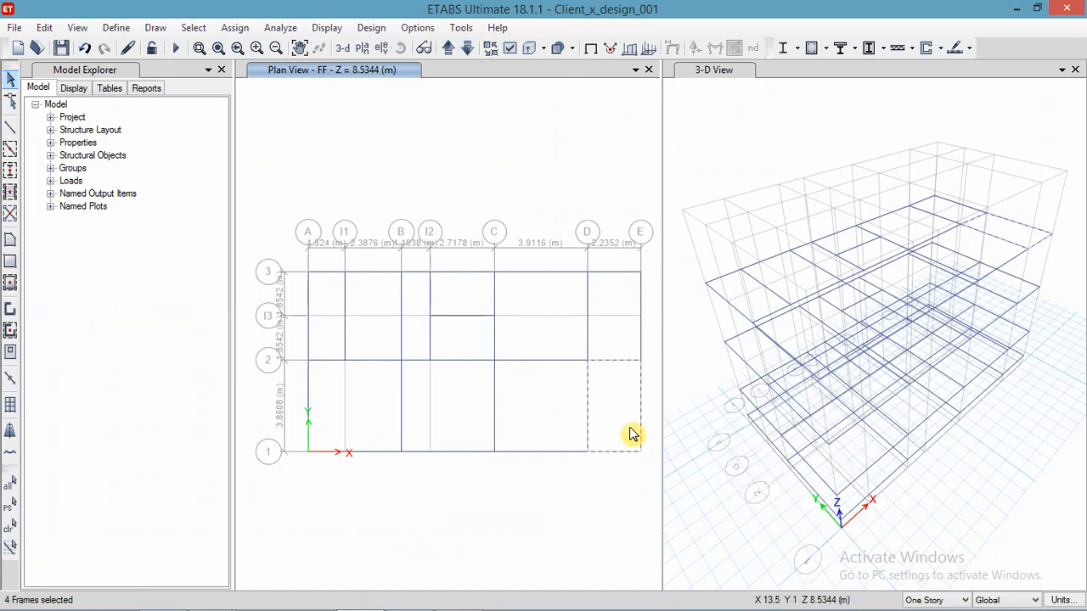
{"action": "left_click", "coordinate": [44, 27]}
{"action": "left_click", "coordinate": [82, 303]}
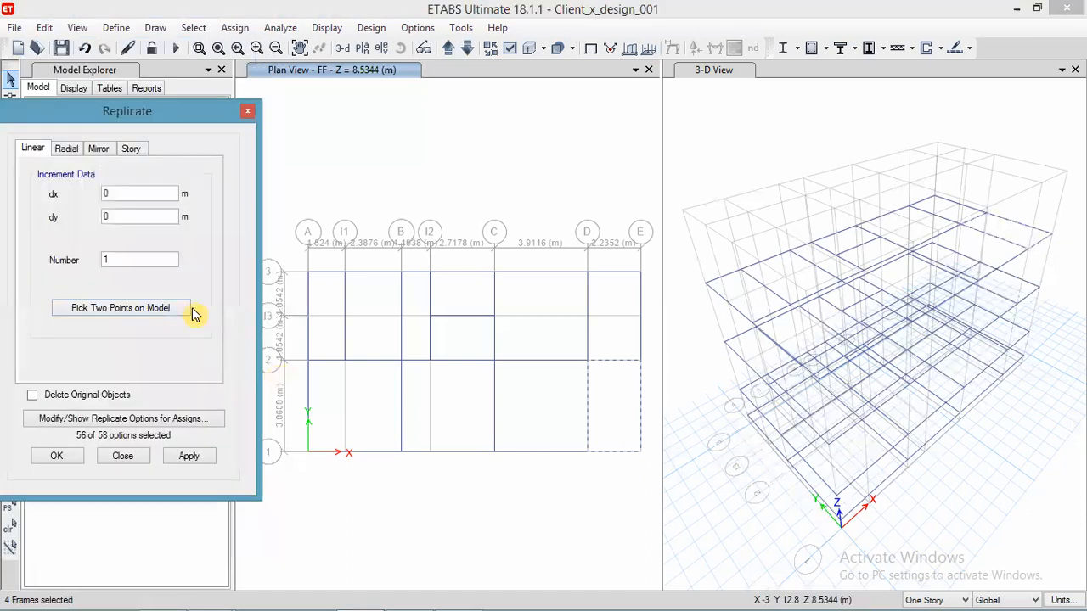
{"action": "left_click", "coordinate": [130, 150]}
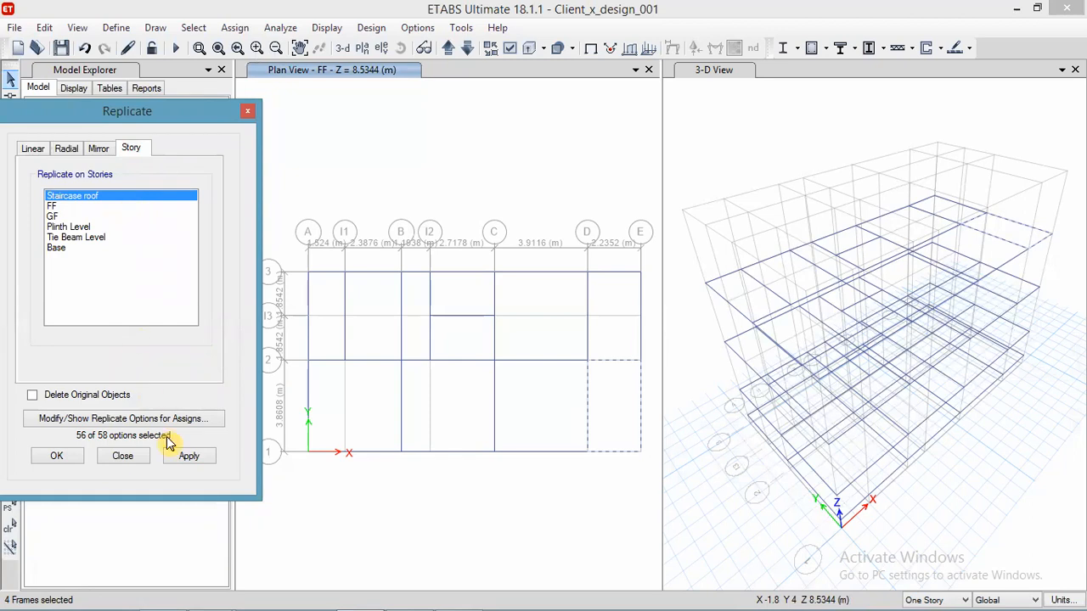
{"action": "left_click", "coordinate": [190, 457]}
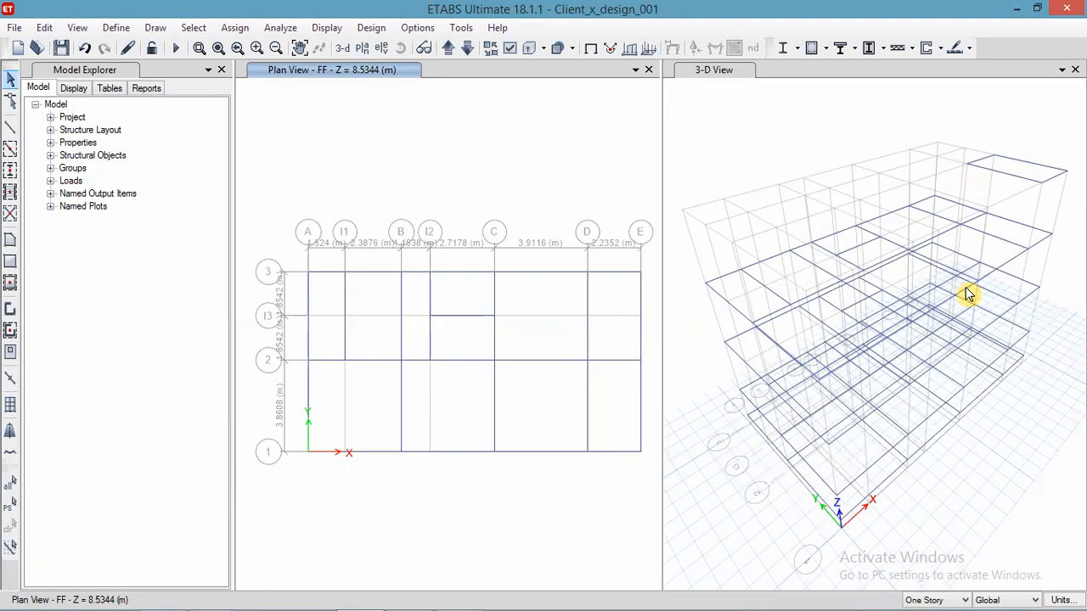
Step: On the Staircase roof plan, inspect the section assignment of the beam along grid 2 between D and E
{"action": "left_click", "coordinate": [450, 49]}
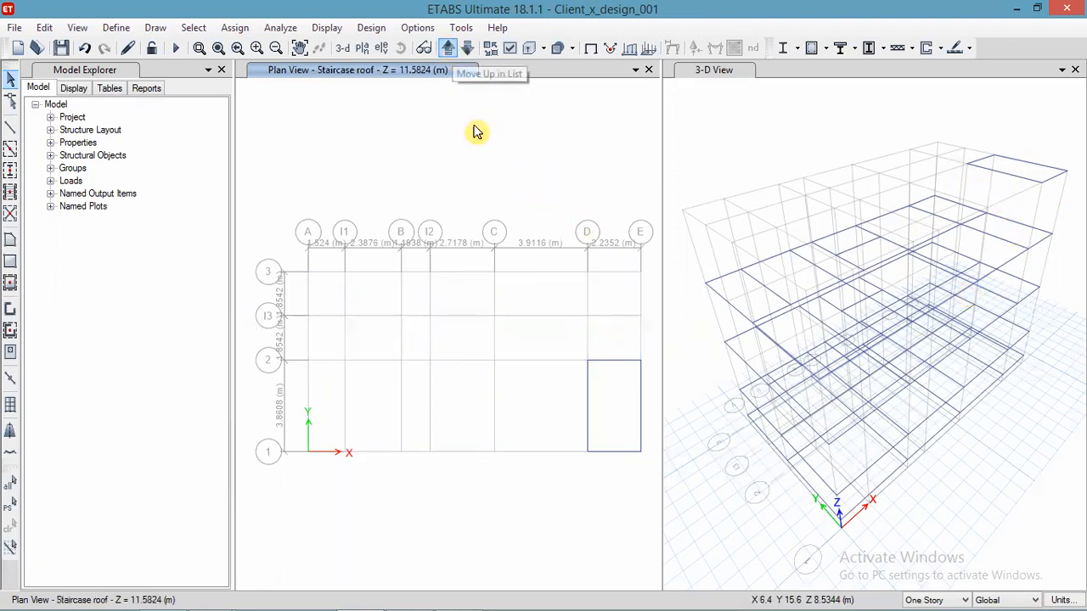
{"action": "left_click", "coordinate": [624, 363]}
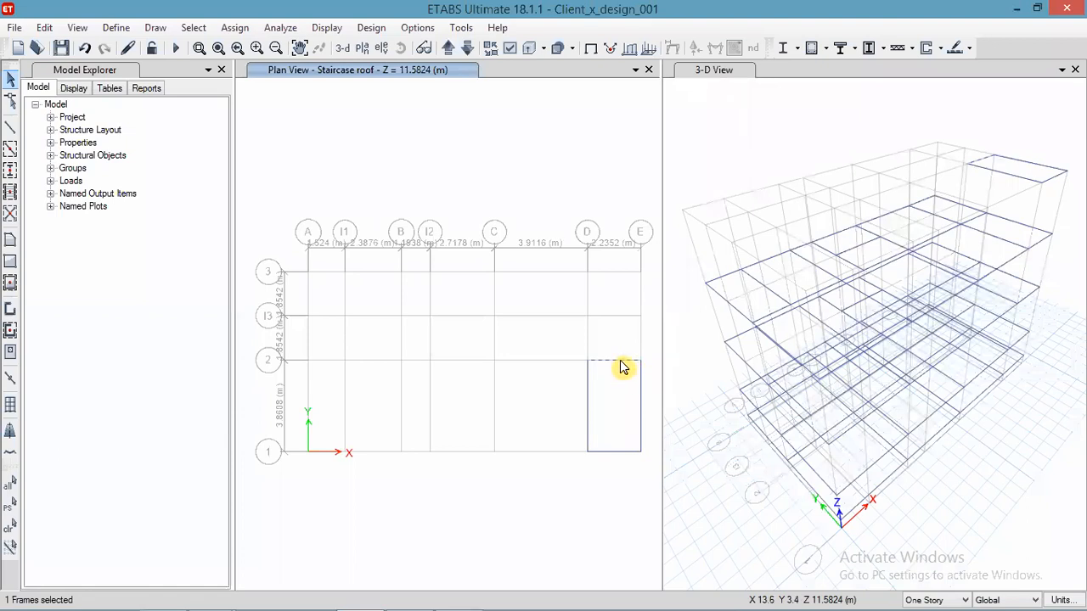
{"action": "right_click", "coordinate": [624, 365]}
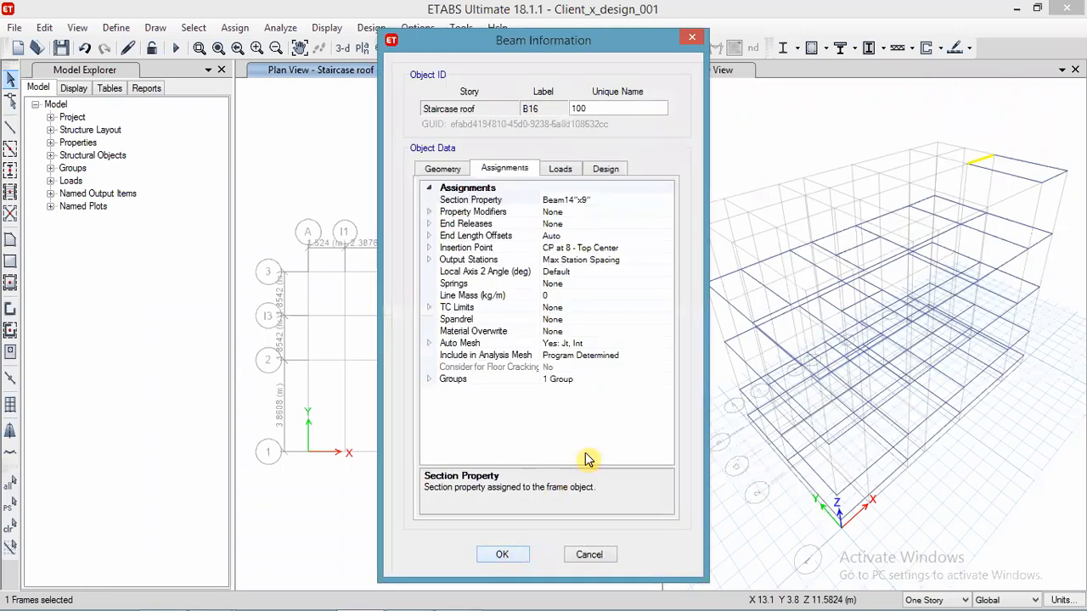
{"action": "key", "text": "Escape"}
Step: Assign the Beam9"x9" frame section to all four Staircase roof beams
{"action": "left_click", "coordinate": [639, 446]}
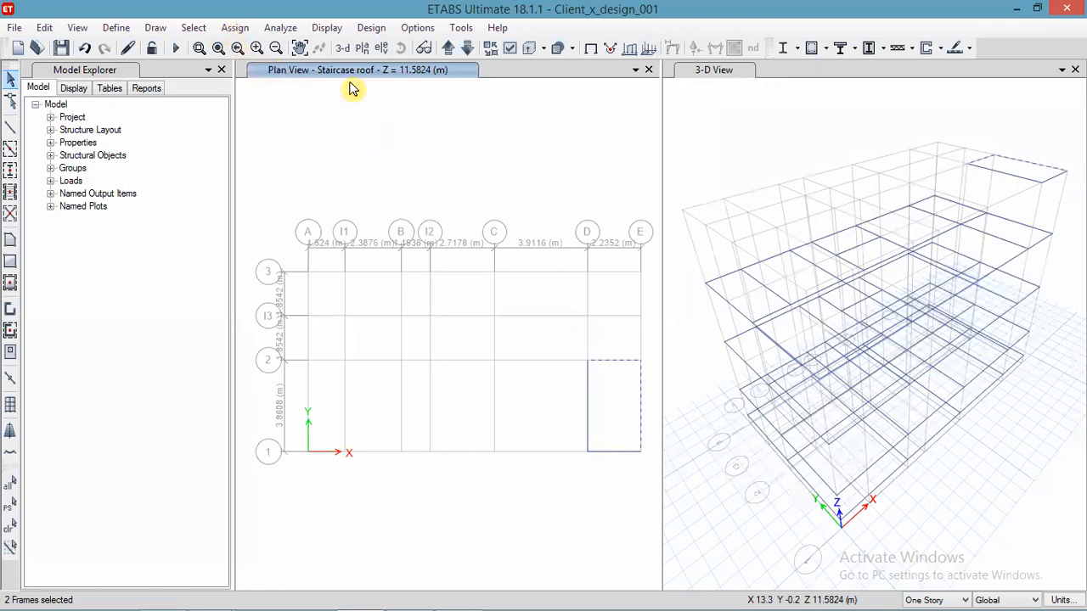
{"action": "left_click", "coordinate": [537, 74]}
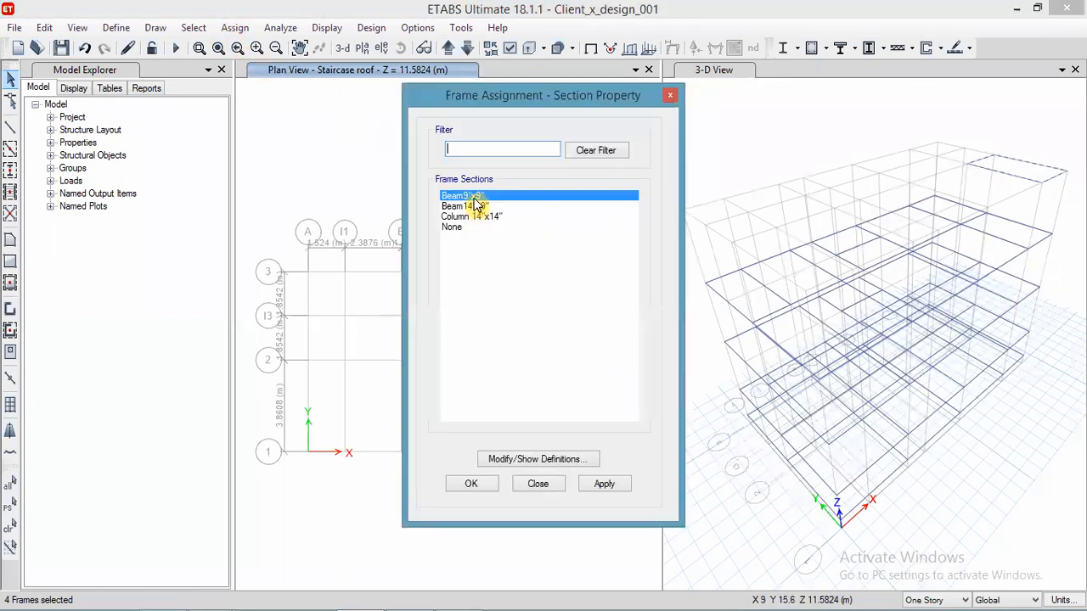
{"action": "left_click", "coordinate": [602, 484]}
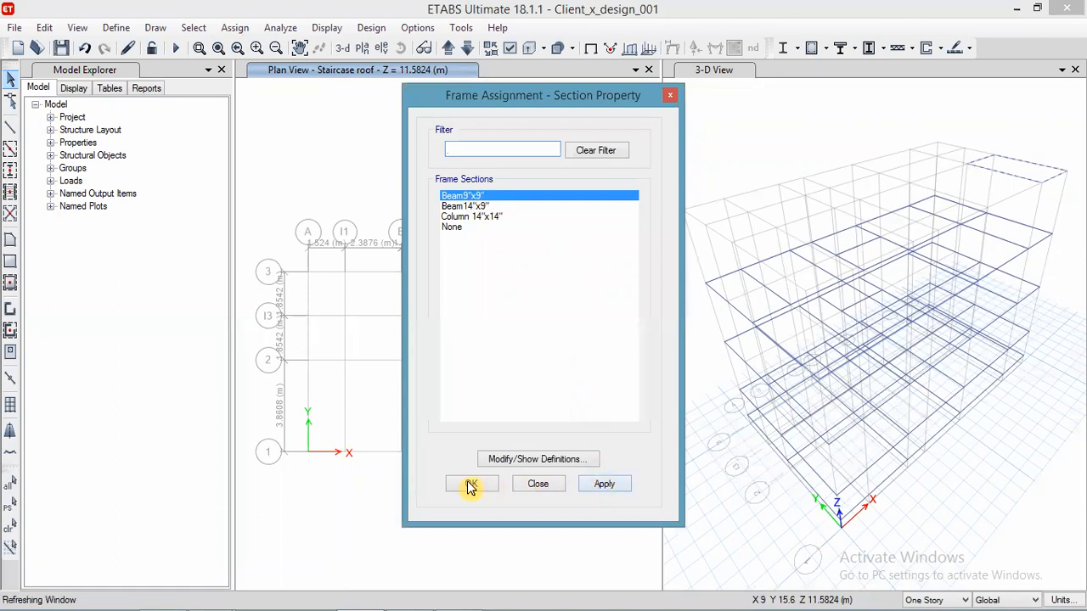
{"action": "left_click", "coordinate": [471, 484]}
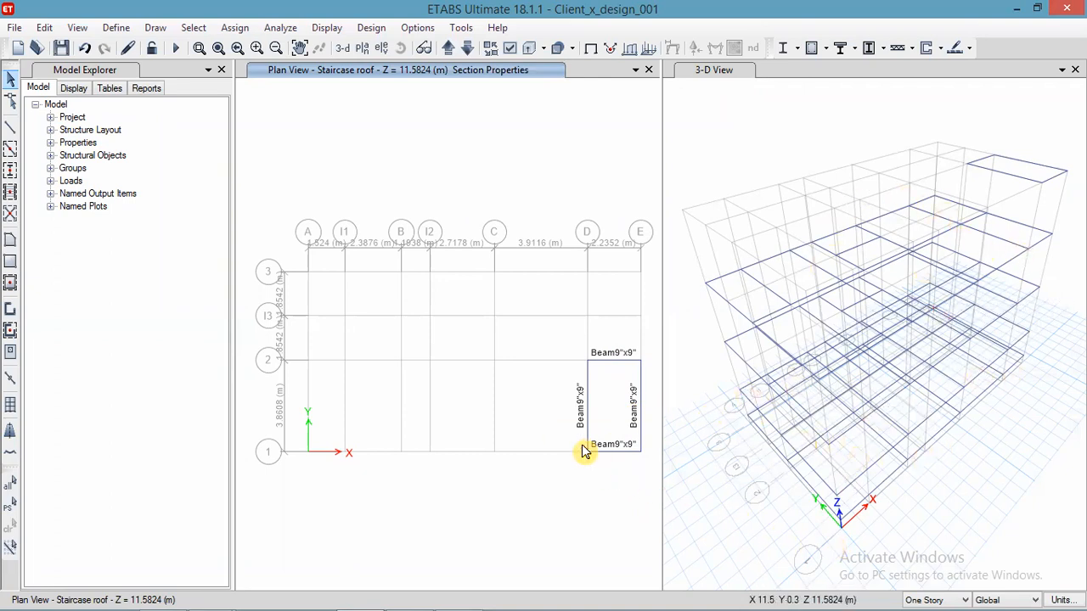
Step: Check the beam section labels on the GF plan and return to the FF plan
{"action": "left_click", "coordinate": [467, 49]}
{"action": "left_click", "coordinate": [467, 48]}
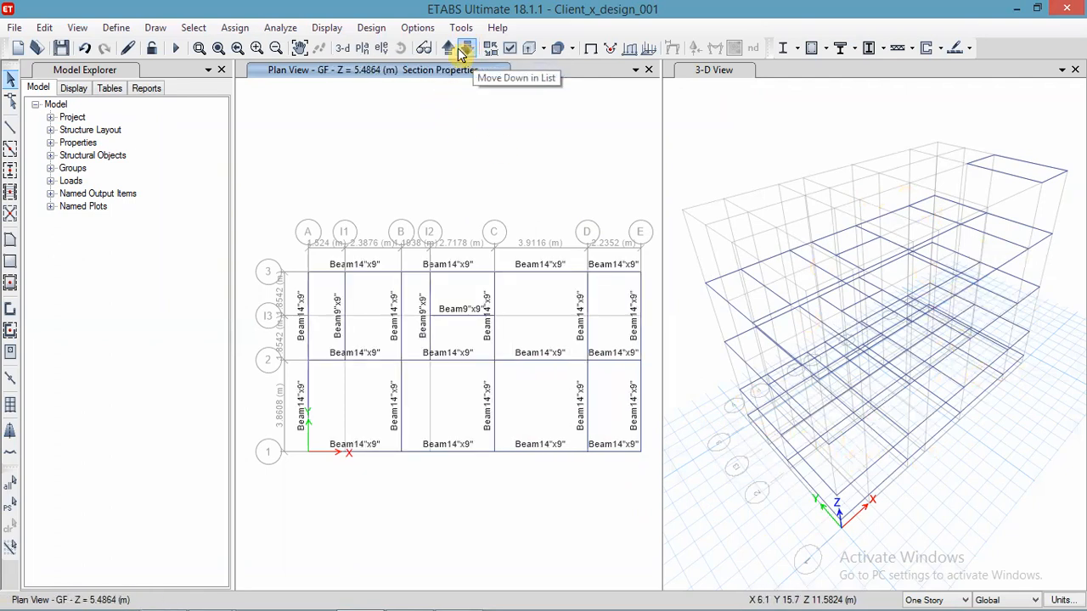
{"action": "left_click", "coordinate": [447, 48]}
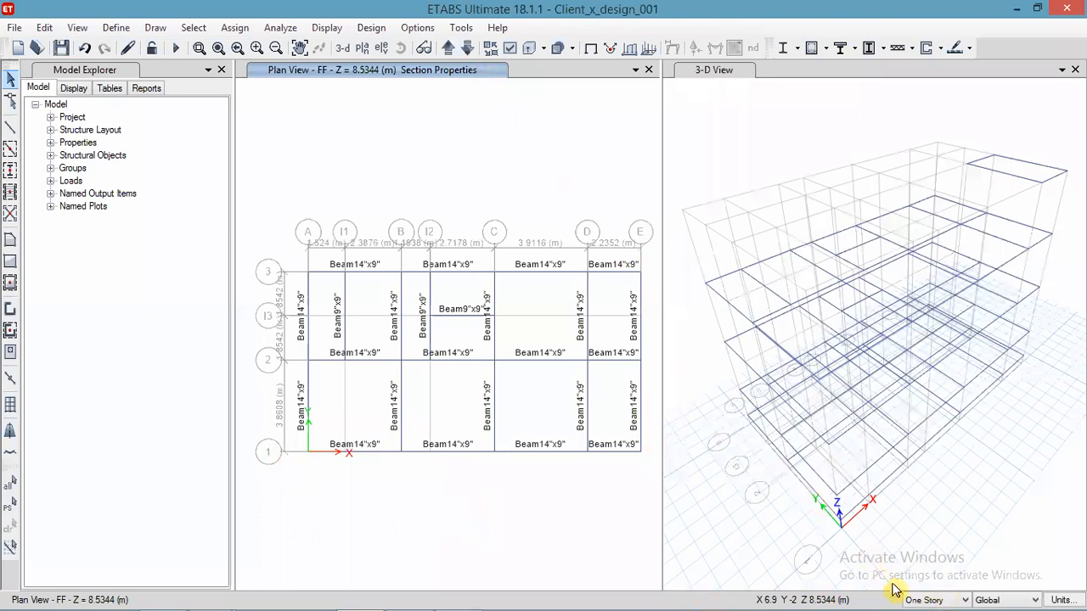
Step: With All Stories active, check the column layout in the PDF and draw Column 14"x14" at grids A to E along grid 1
{"action": "left_click", "coordinate": [934, 600]}
{"action": "left_click", "coordinate": [917, 577]}
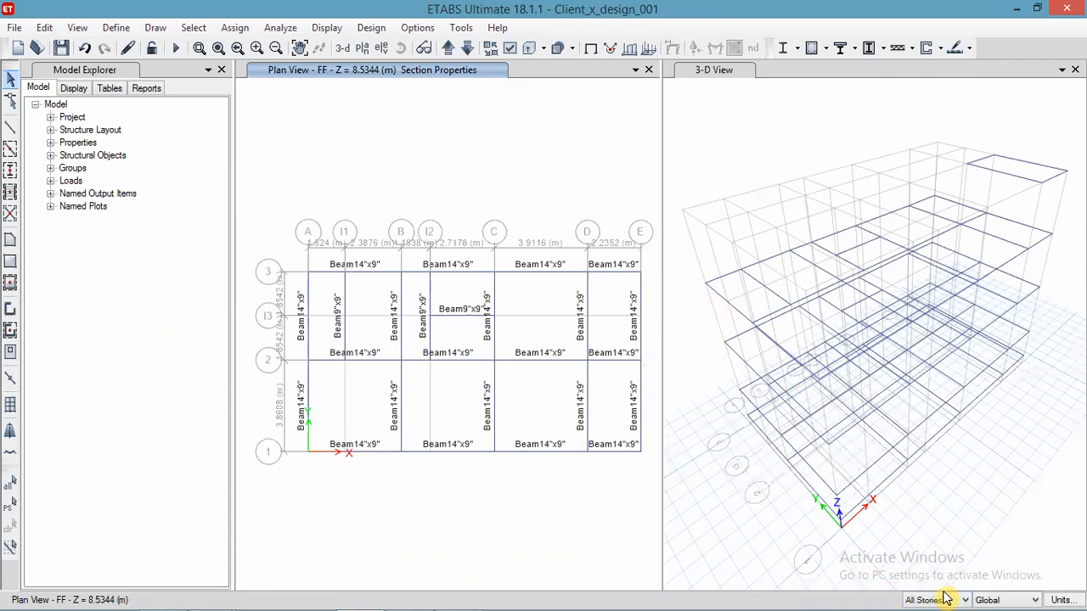
{"action": "left_click", "coordinate": [12, 173]}
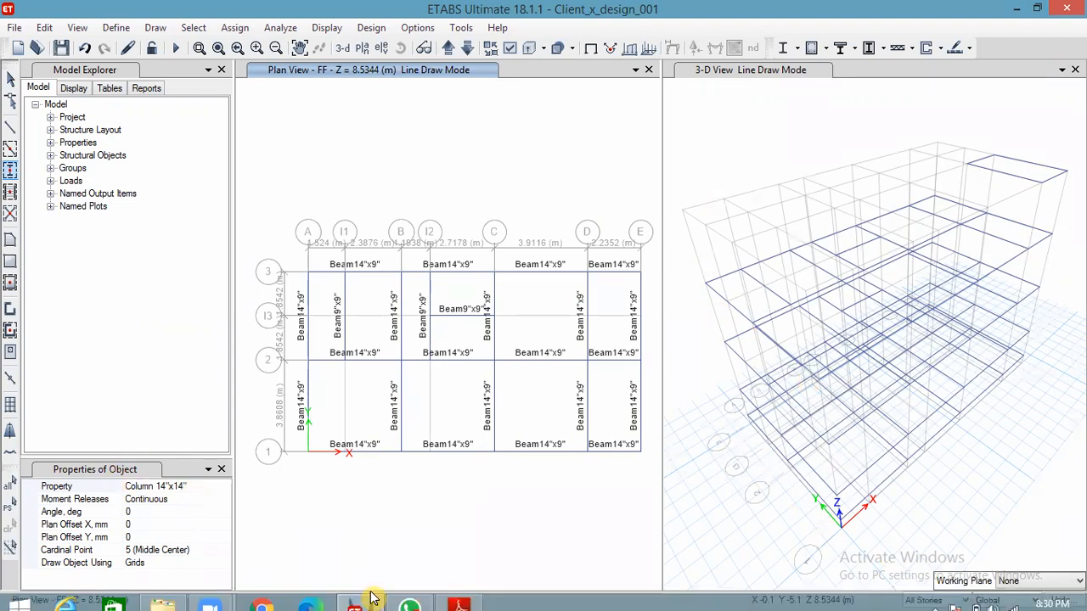
{"action": "key", "text": "alt+Tab"}
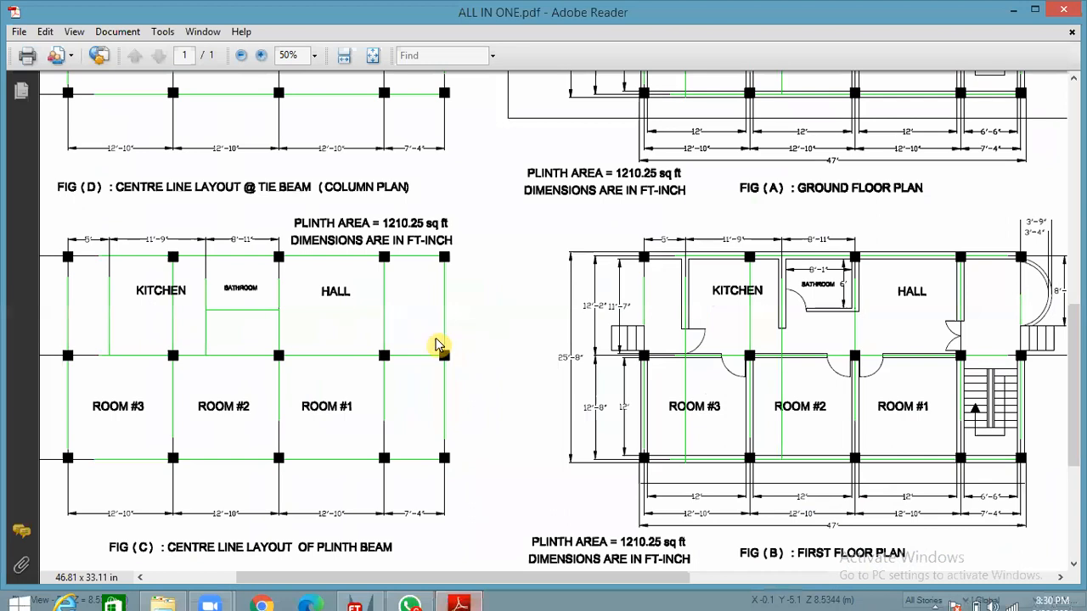
{"action": "scroll", "coordinate": [485, 359], "scroll_direction": "down", "scroll_amount": 1}
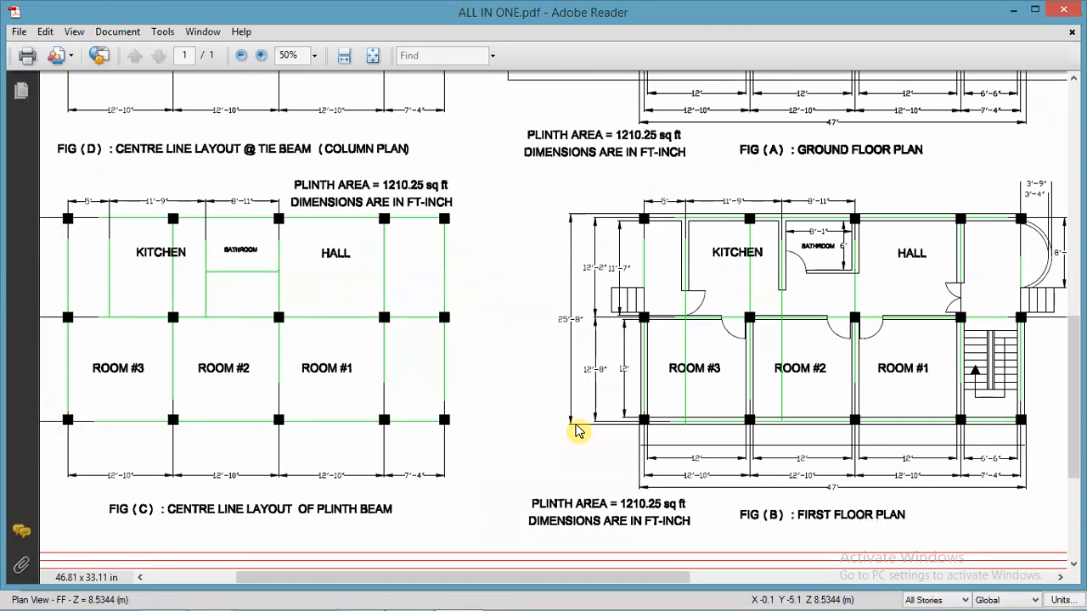
{"action": "mouse_move", "coordinate": [485, 590]}
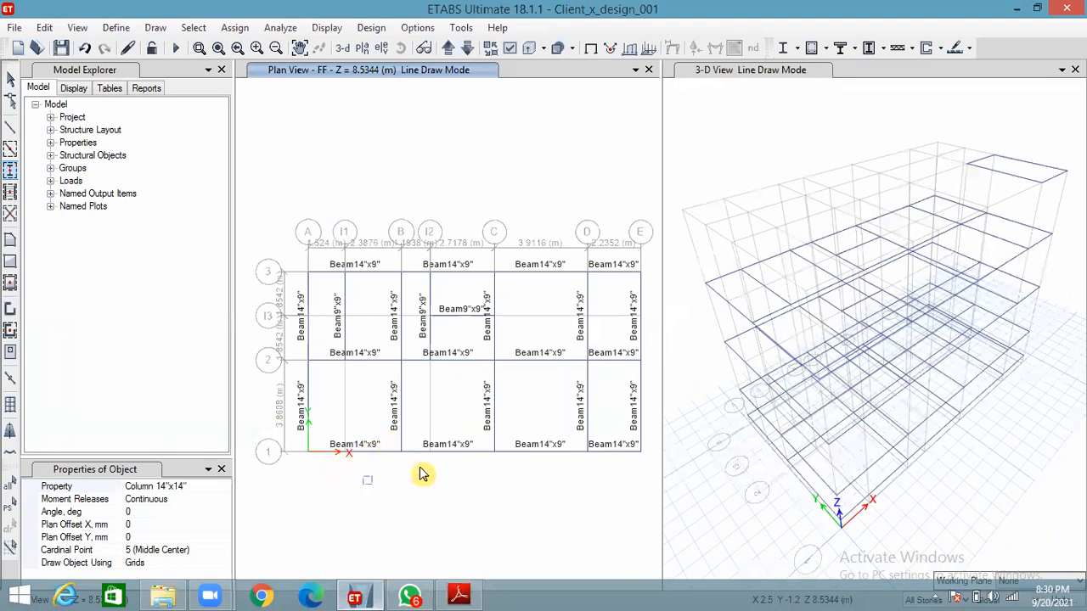
{"action": "left_click", "coordinate": [308, 452]}
{"action": "left_click", "coordinate": [401, 451]}
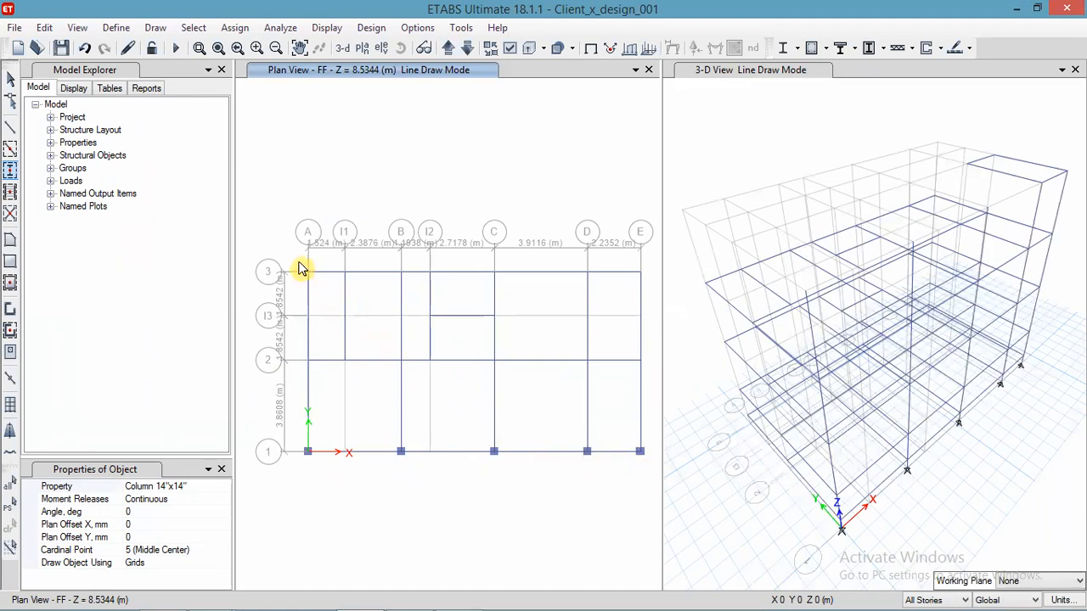
Step: Add 14"x14" columns through all stories at grids A, B, C, D and E along grid 3
{"action": "left_click", "coordinate": [334, 290]}
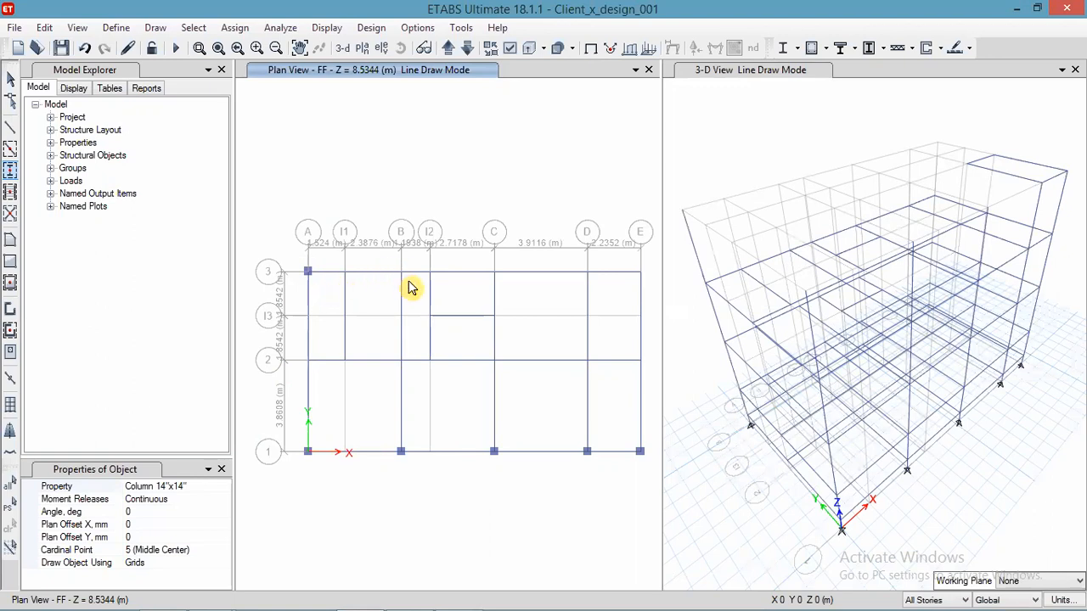
{"action": "left_click", "coordinate": [406, 283]}
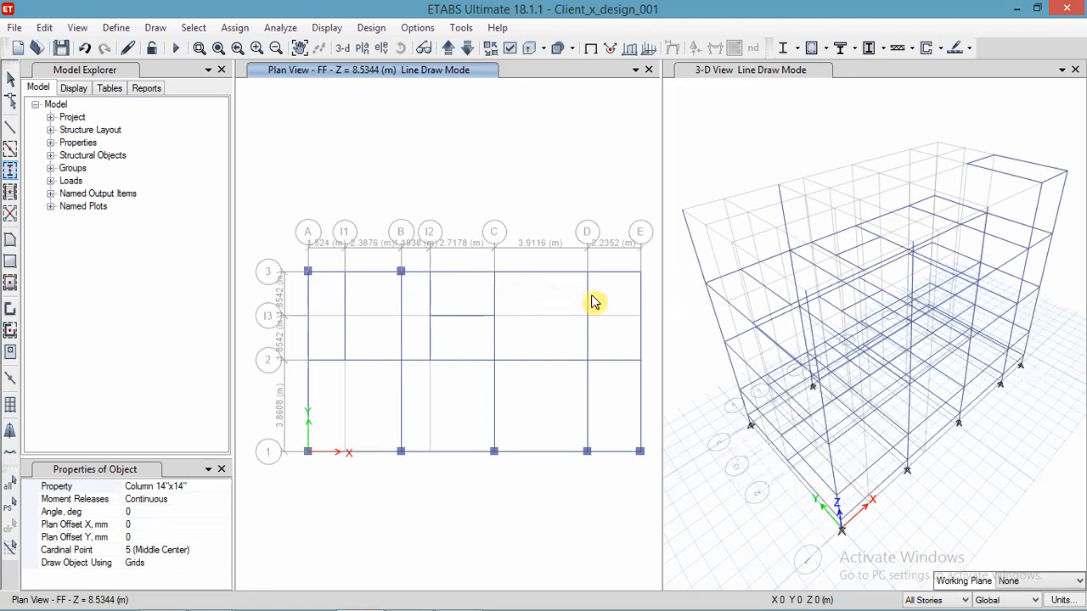
{"action": "left_click_drag", "start_coordinate": [650, 293], "coordinate": [476, 263]}
{"action": "left_click_drag", "start_coordinate": [652, 299], "coordinate": [652, 299]}
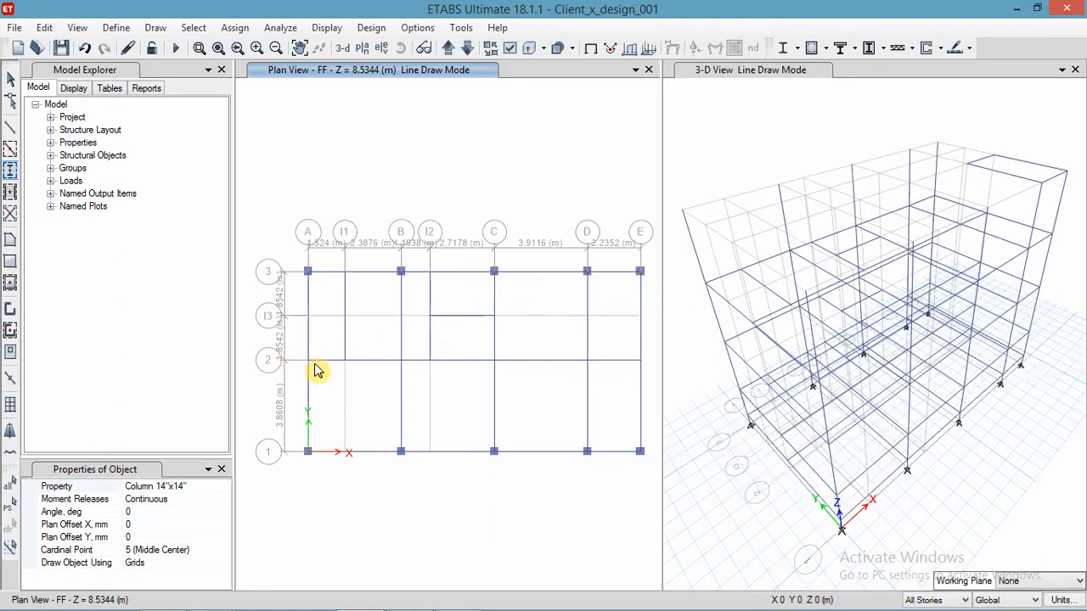
Step: Add 14"x14" columns at grids A to E along grid 2 and save the model
{"action": "left_click", "coordinate": [397, 363]}
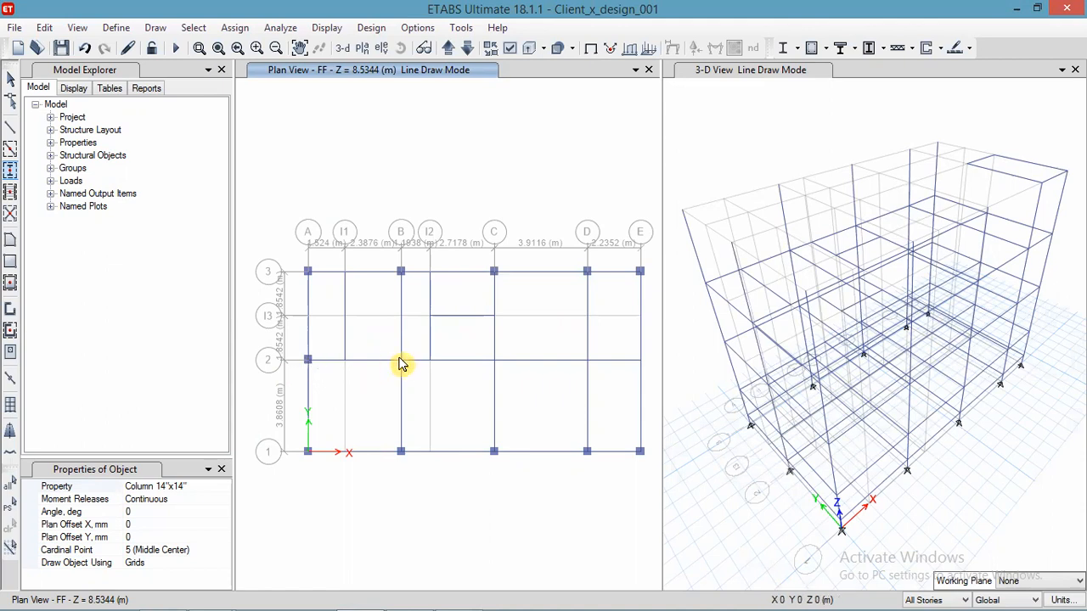
{"action": "left_click", "coordinate": [404, 365]}
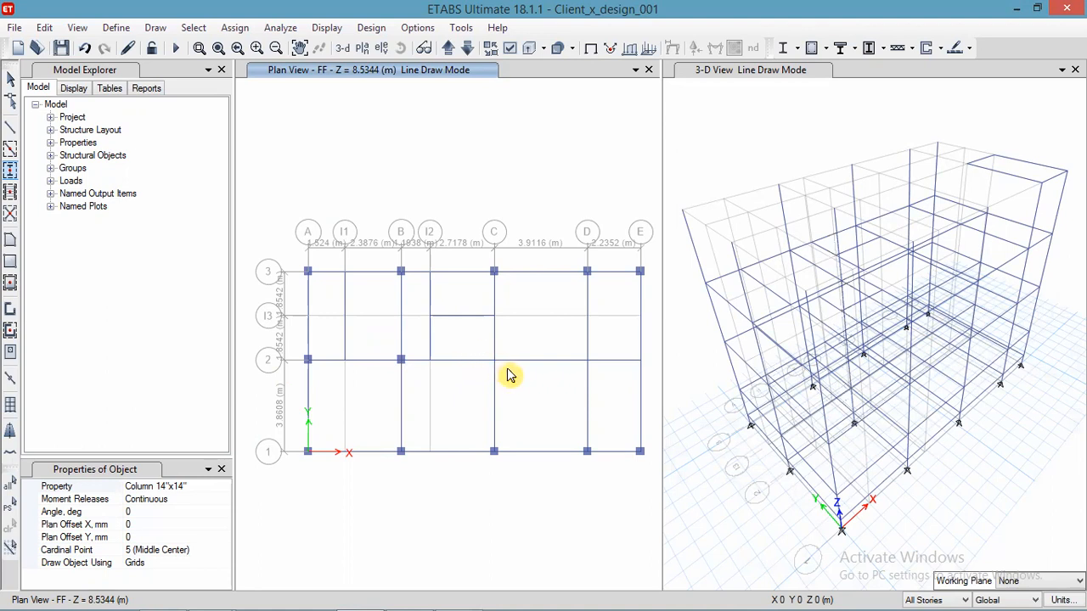
{"action": "left_click_drag", "start_coordinate": [649, 376], "coordinate": [480, 347]}
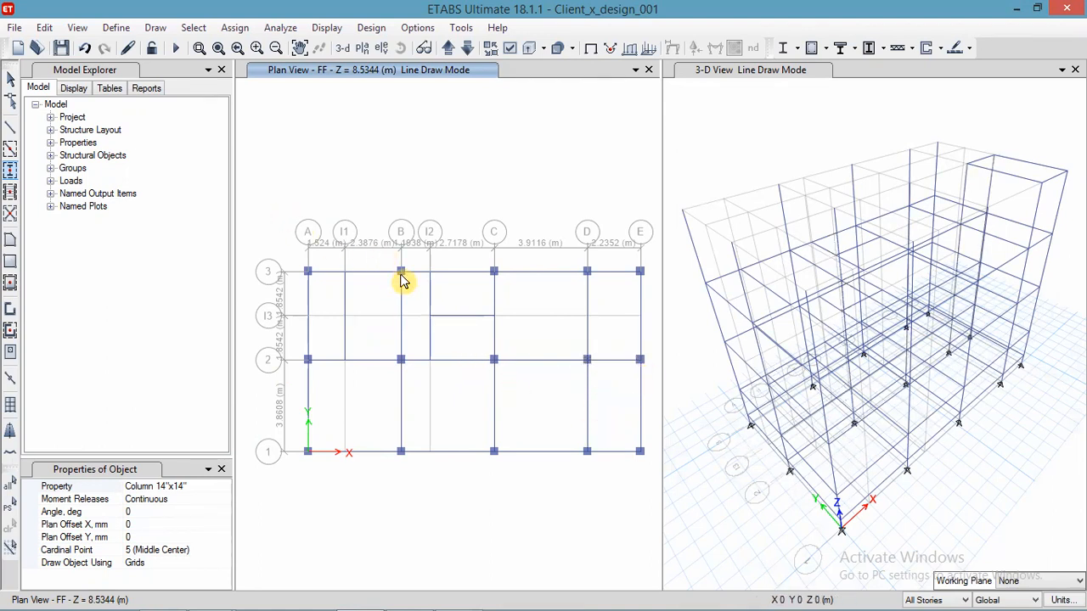
{"action": "left_click", "coordinate": [61, 49]}
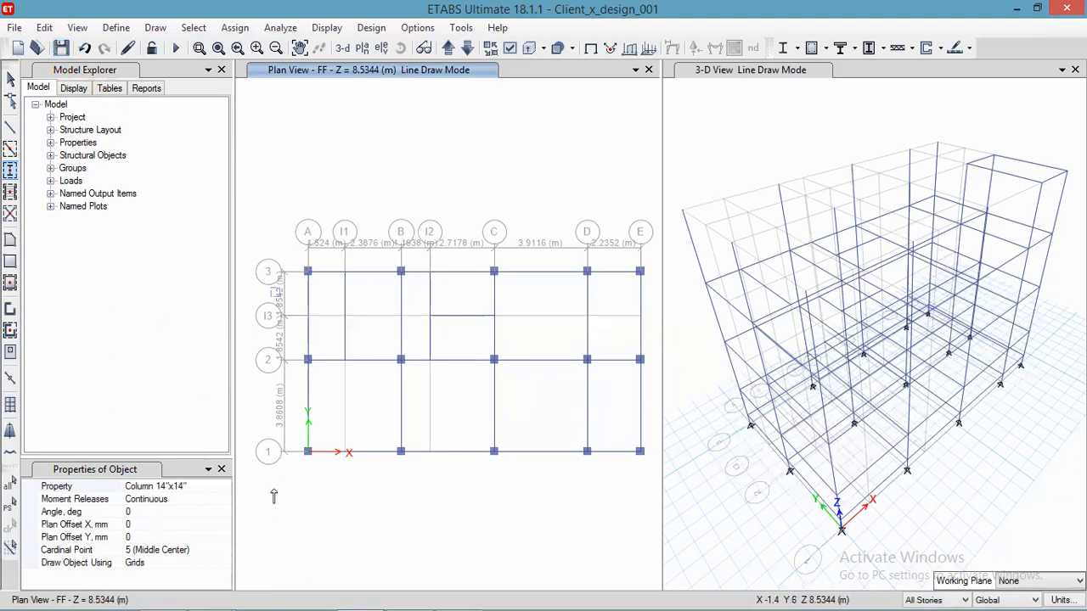
{"action": "left_click", "coordinate": [11, 78]}
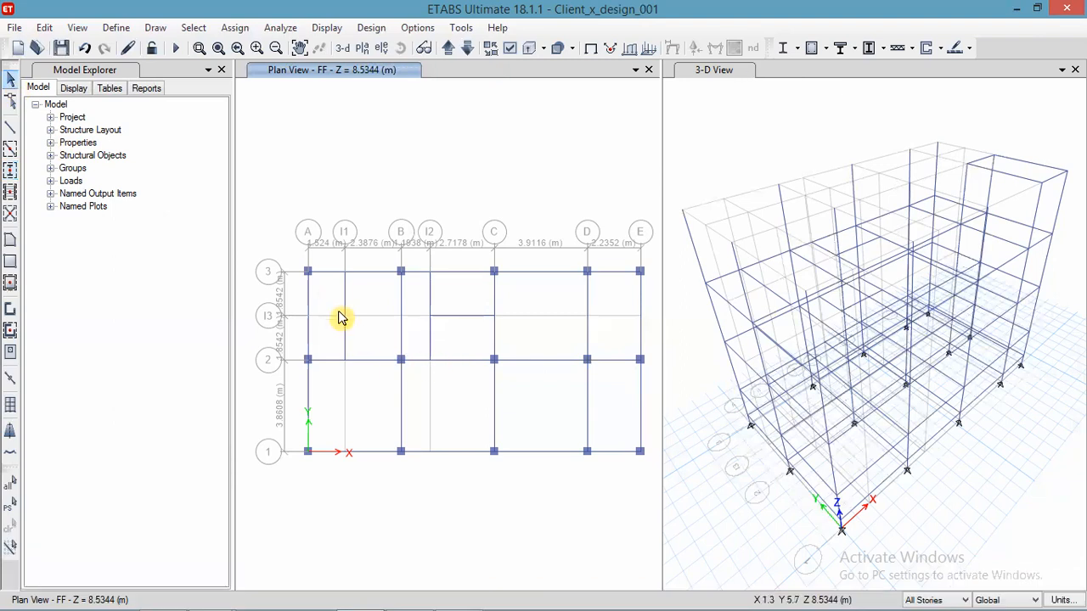
Step: Compare the column positions with the floor plans in the PDF and show the Staircase roof plan
{"action": "mouse_move", "coordinate": [360, 600]}
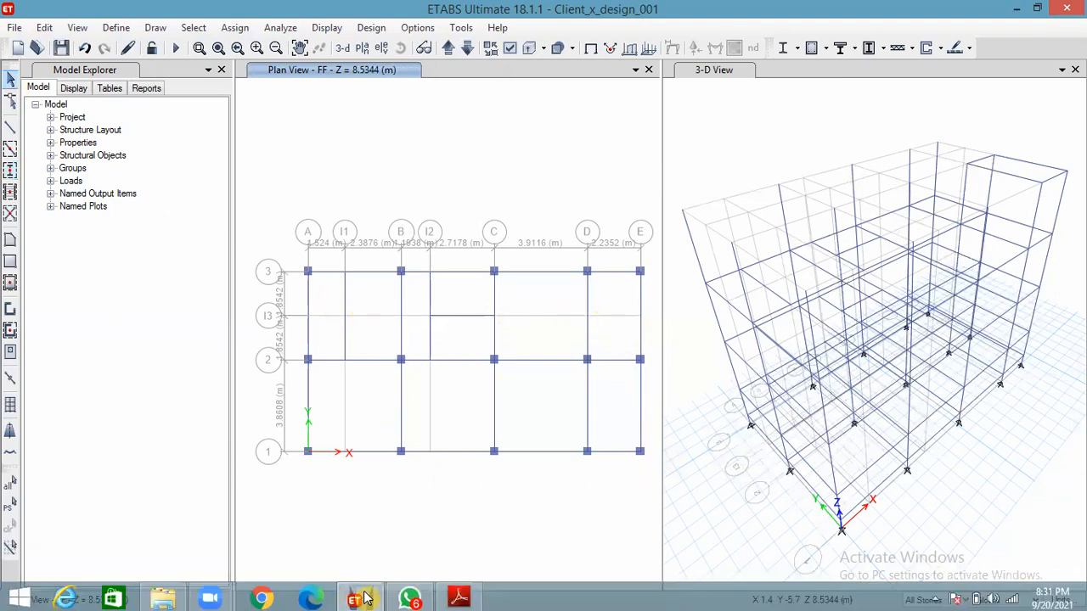
{"action": "left_click", "coordinate": [456, 598]}
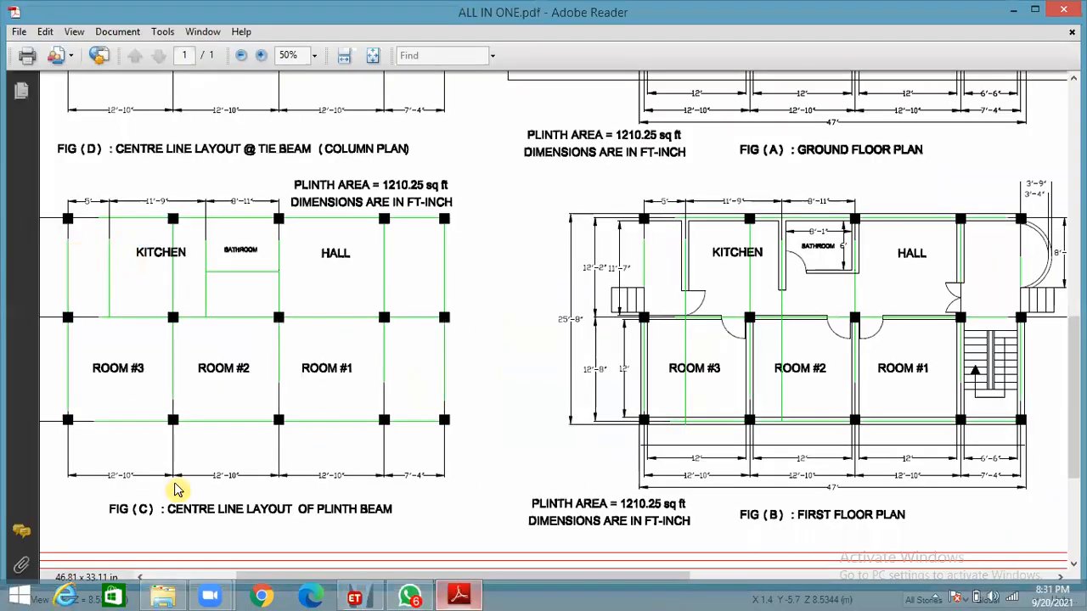
{"action": "left_click", "coordinate": [355, 597]}
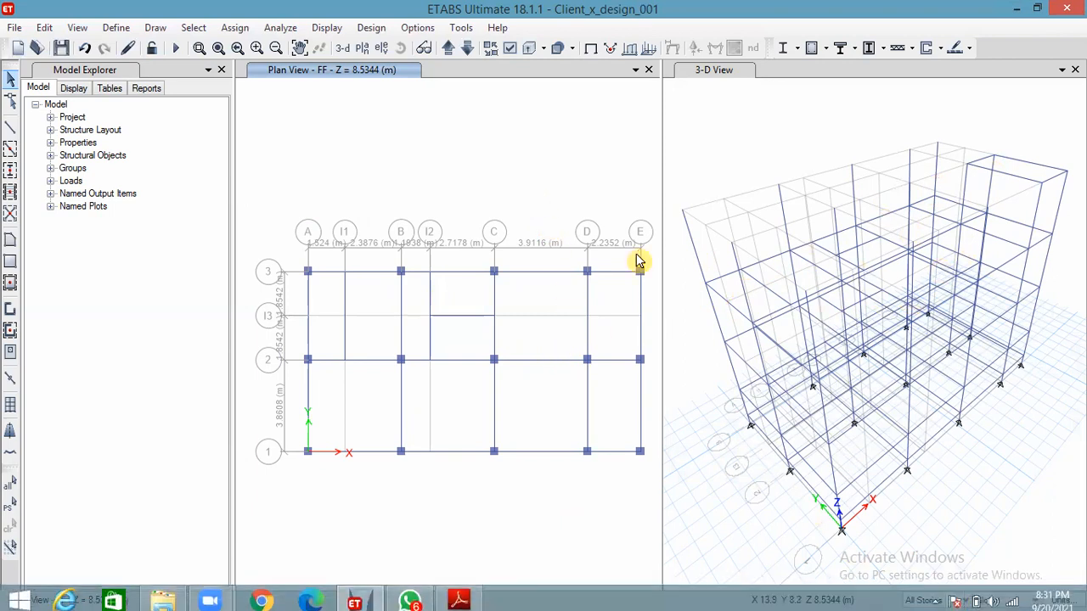
{"action": "left_click", "coordinate": [446, 49]}
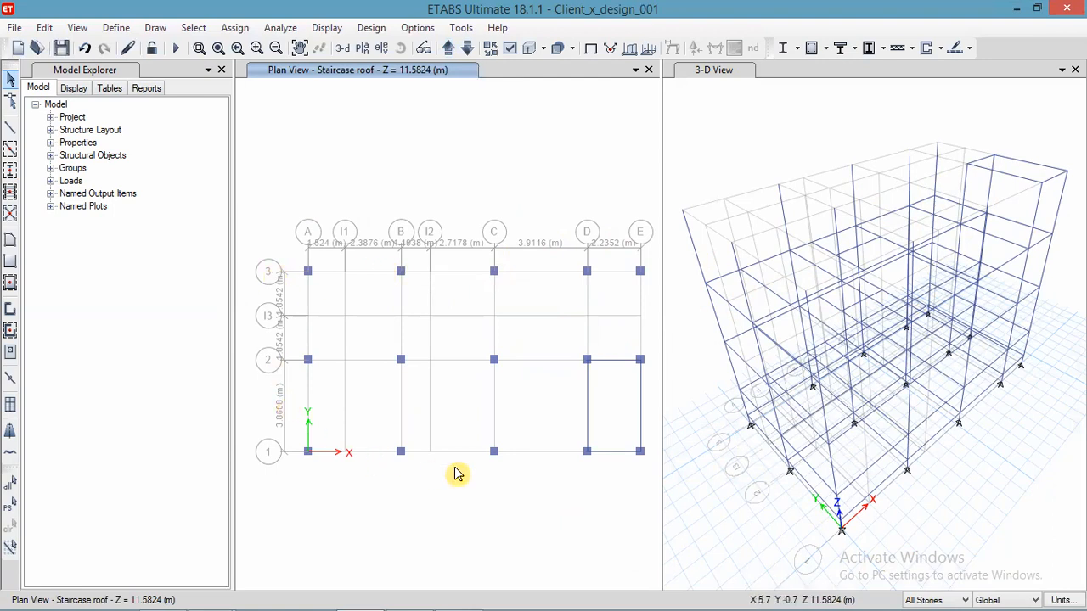
Step: Limit edits to One Story and delete the Staircase roof columns on grids A, B and C and at D3 and E3
{"action": "left_click", "coordinate": [938, 600]}
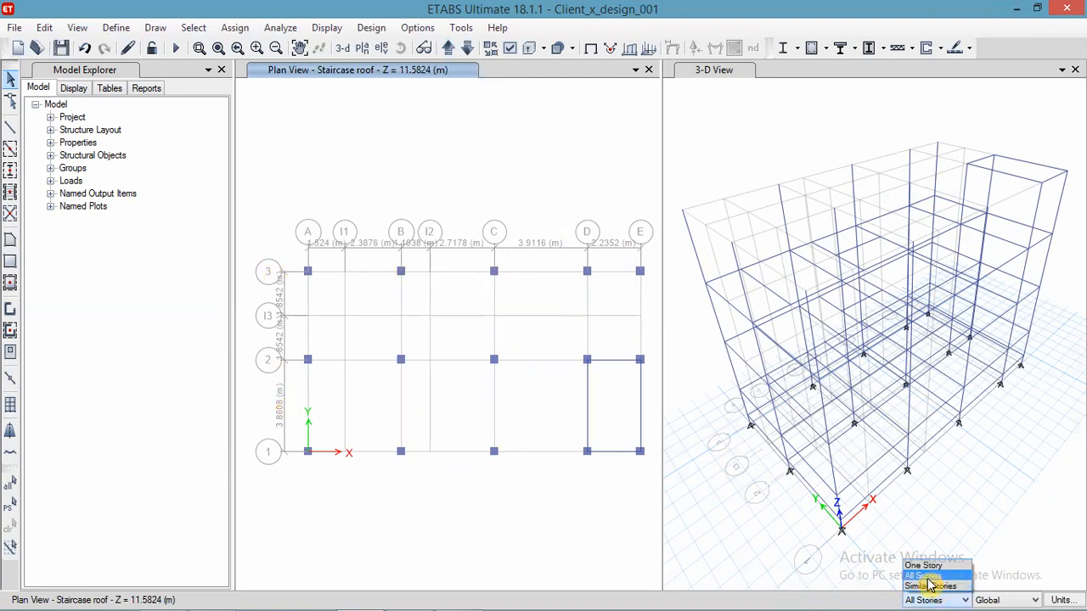
{"action": "left_click", "coordinate": [930, 577]}
{"action": "left_click", "coordinate": [928, 600]}
{"action": "left_click", "coordinate": [923, 566]}
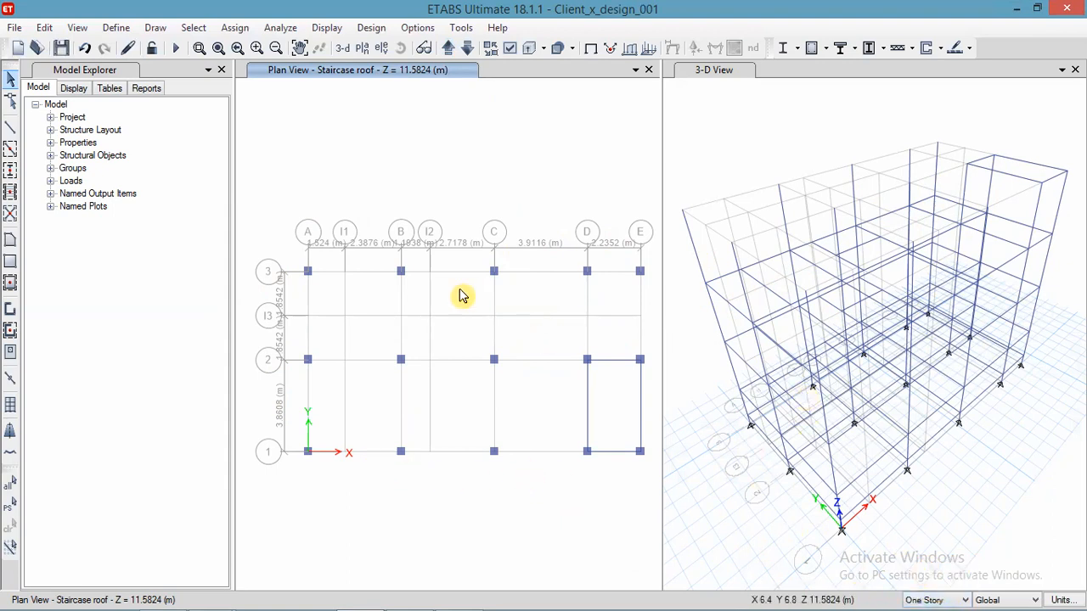
{"action": "left_click_drag", "start_coordinate": [253, 239], "coordinate": [548, 479]}
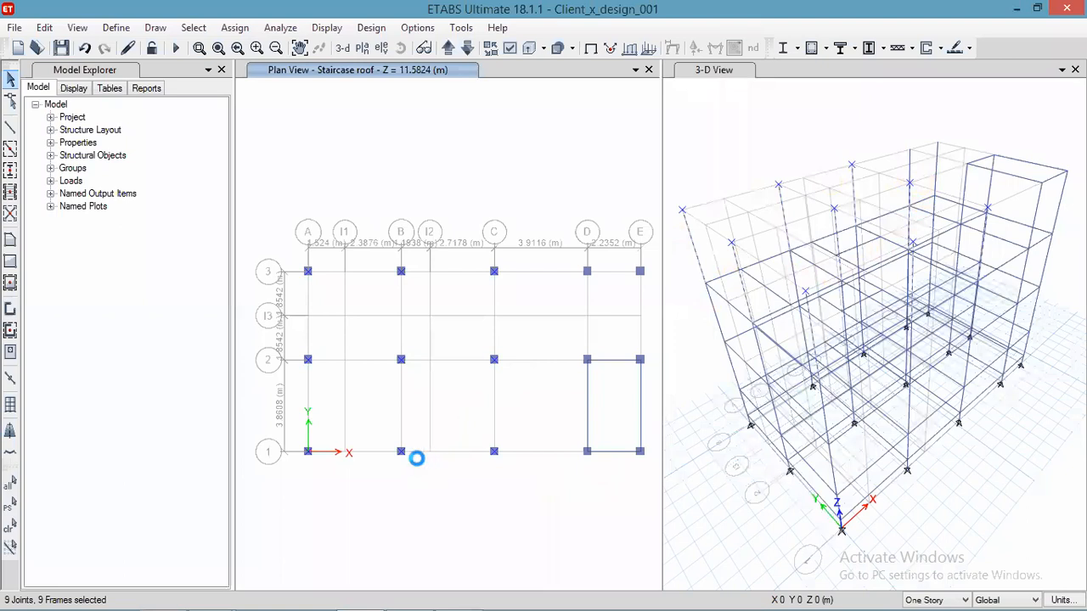
{"action": "key", "text": "Delete"}
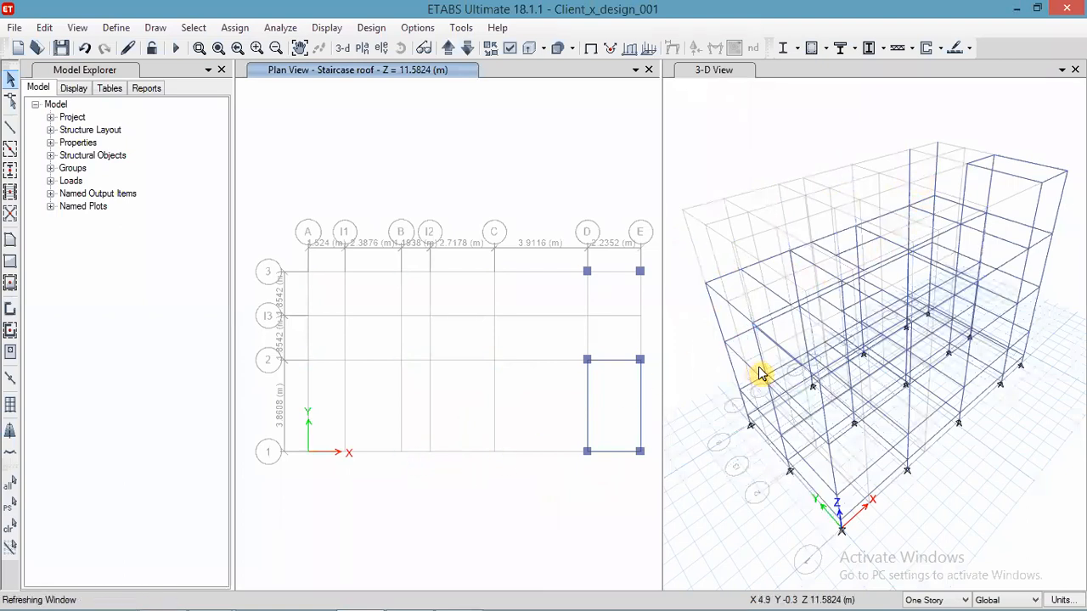
{"action": "left_click_drag", "start_coordinate": [564, 250], "coordinate": [628, 290]}
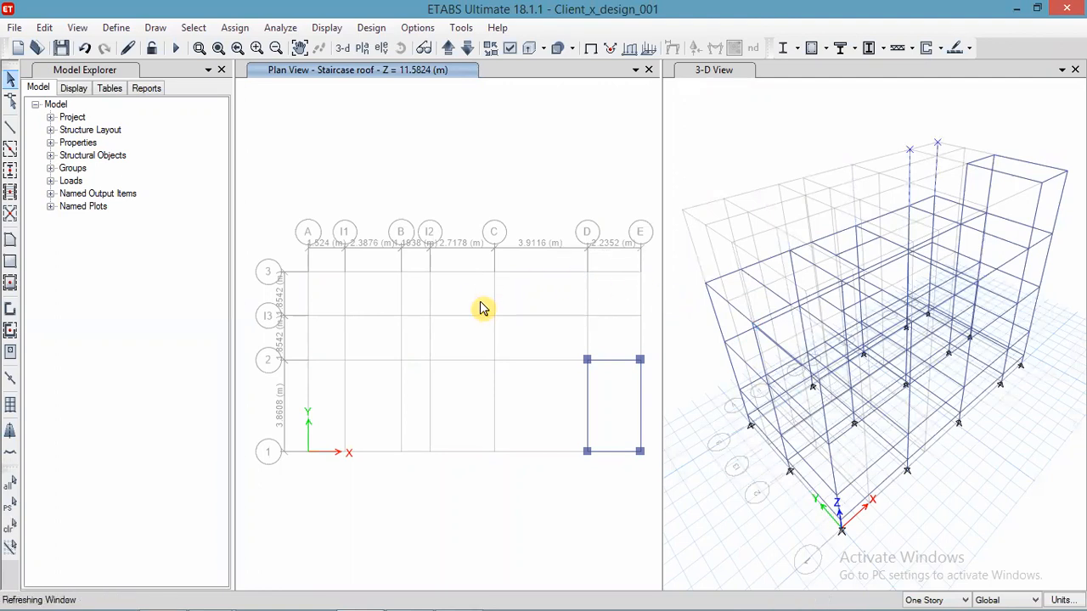
Step: Show the frame members extruded in the 3-D view and rotate the model to inspect the columns and beams
{"action": "left_click", "coordinate": [761, 151]}
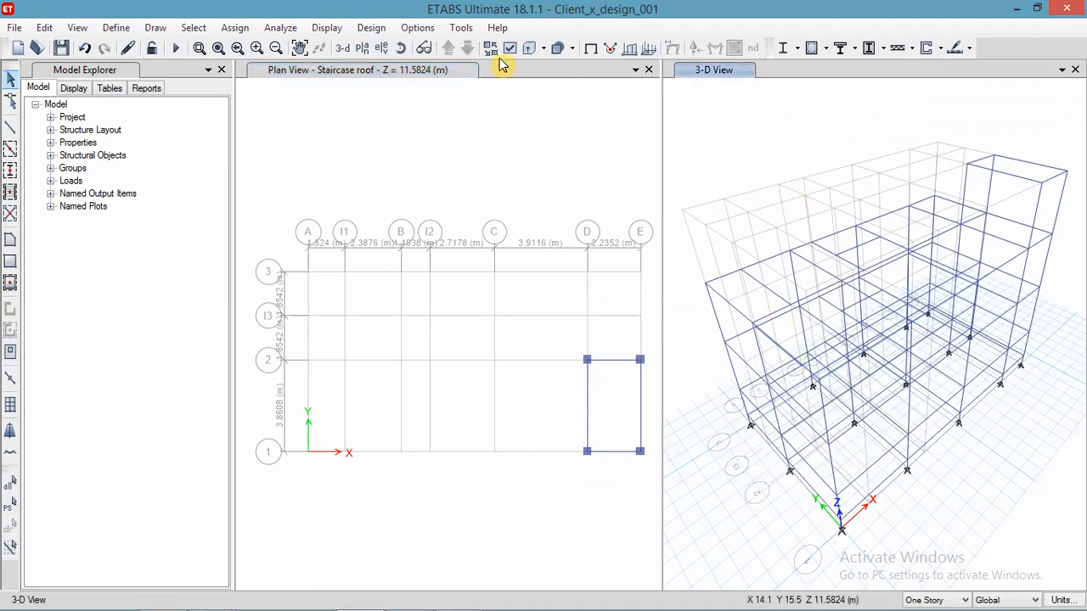
{"action": "left_click", "coordinate": [528, 48]}
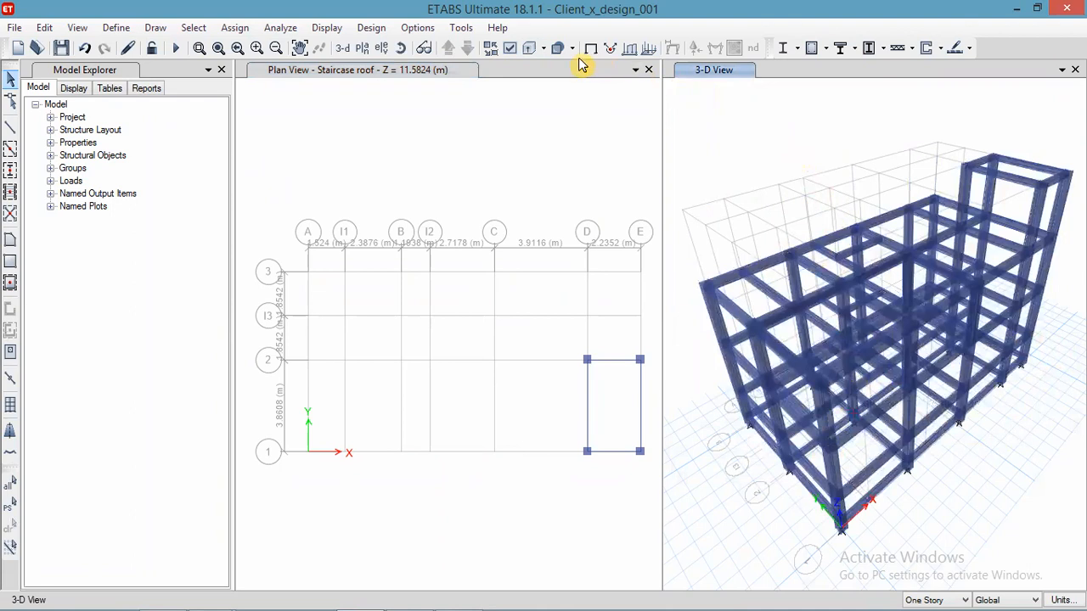
{"action": "left_click", "coordinate": [423, 49]}
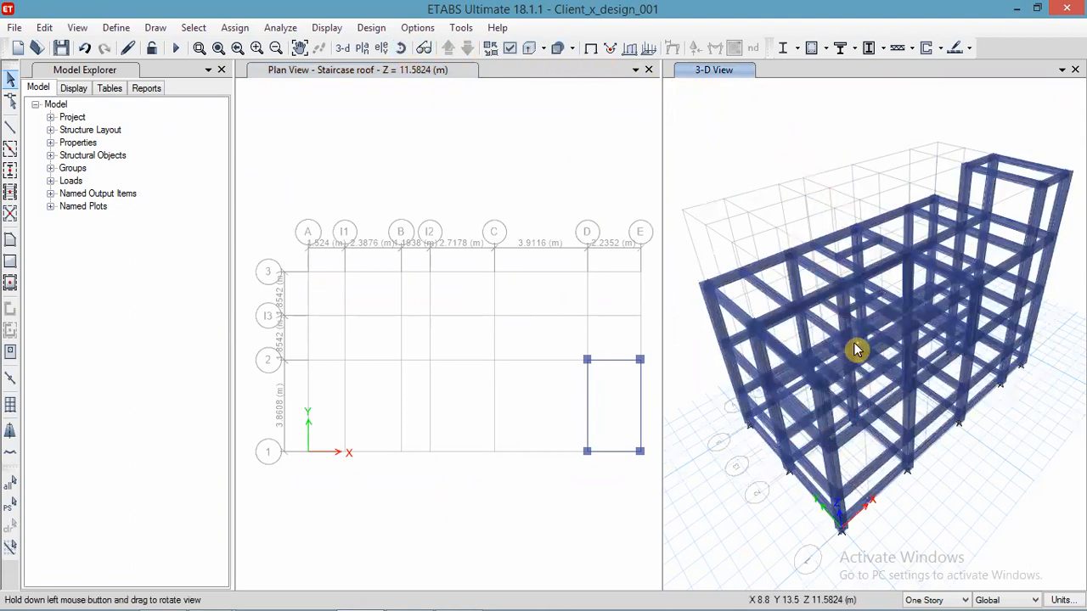
{"action": "left_click_drag", "start_coordinate": [854, 303], "coordinate": [845, 290]}
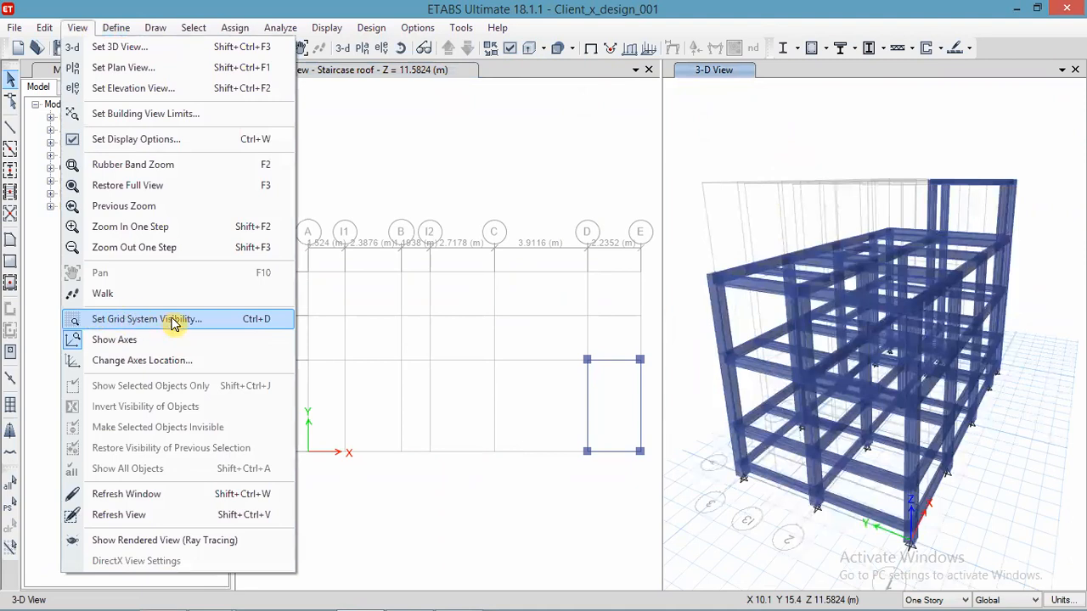
Step: Hide the grid system in the 3-D view, restore its default orientation and inspect the whole frame
{"action": "left_click", "coordinate": [167, 320]}
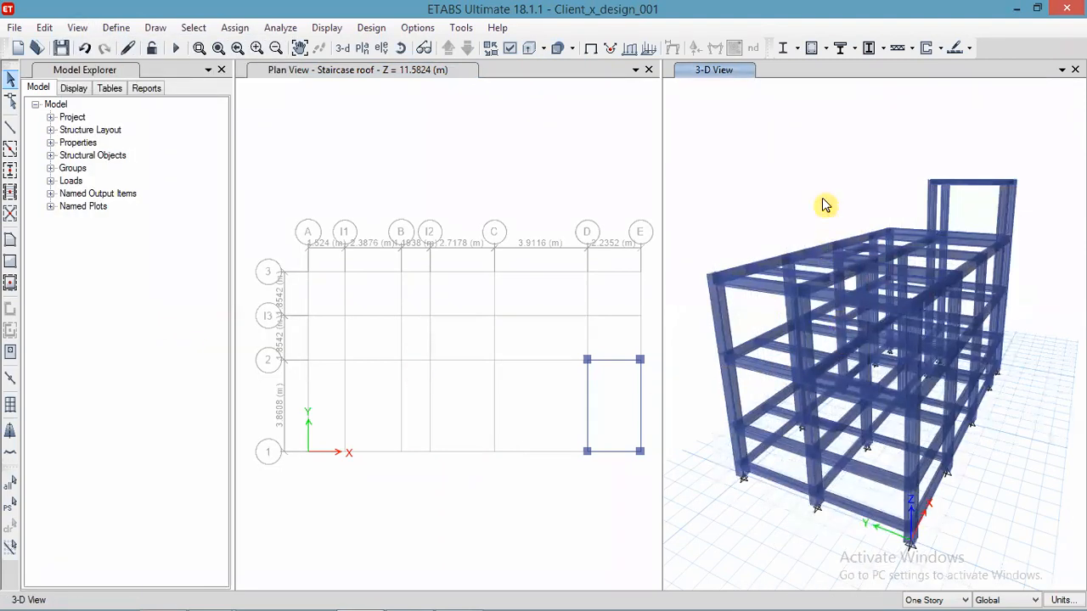
{"action": "left_click", "coordinate": [353, 49]}
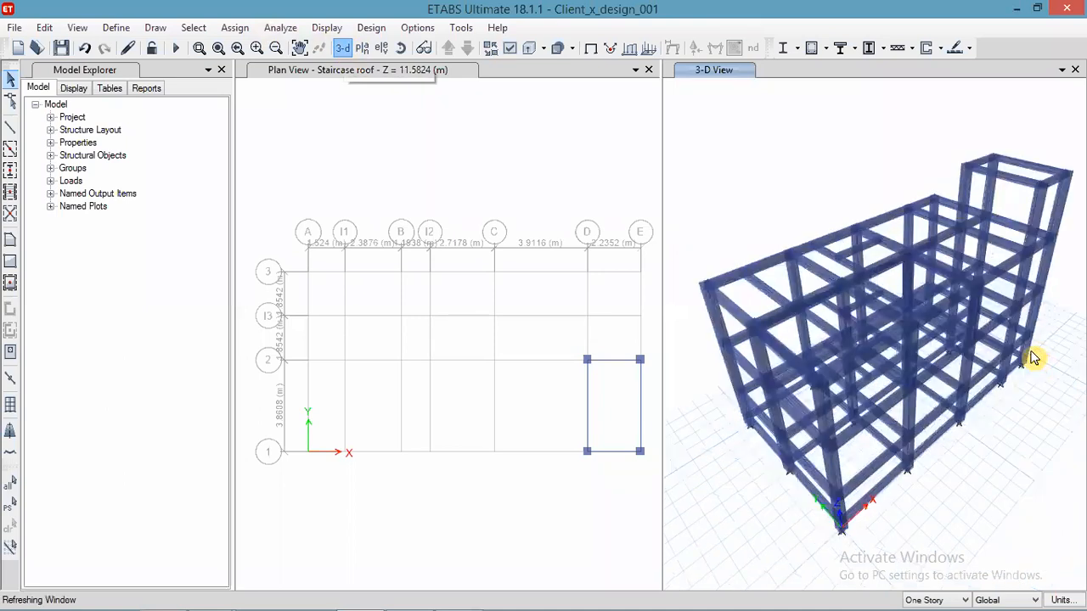
{"action": "scroll", "coordinate": [856, 384], "scroll_direction": "down", "scroll_amount": 2}
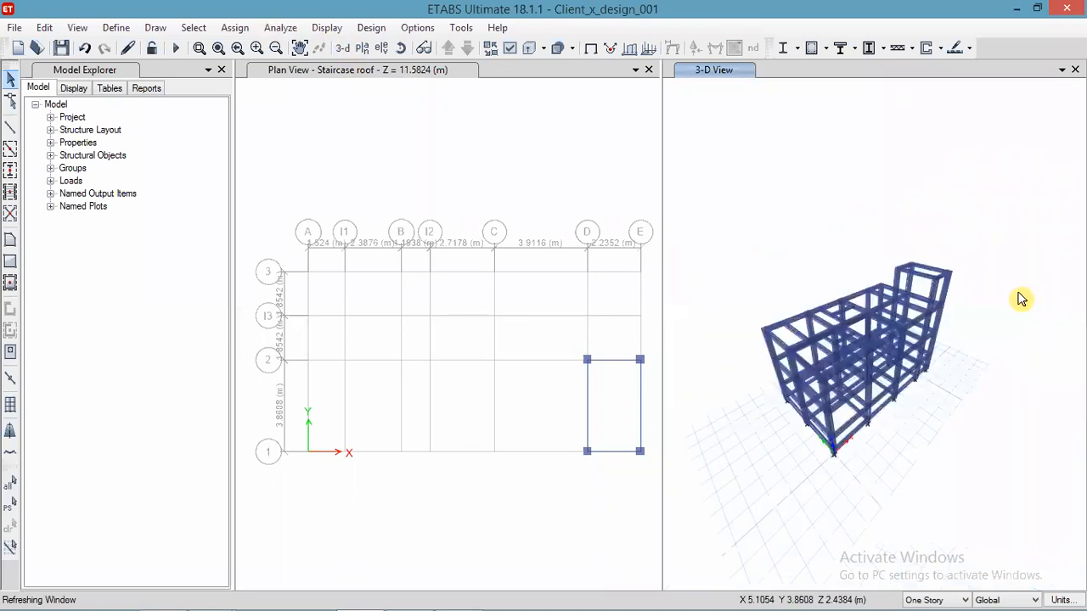
{"action": "scroll", "coordinate": [856, 418], "scroll_direction": "up", "scroll_amount": 2}
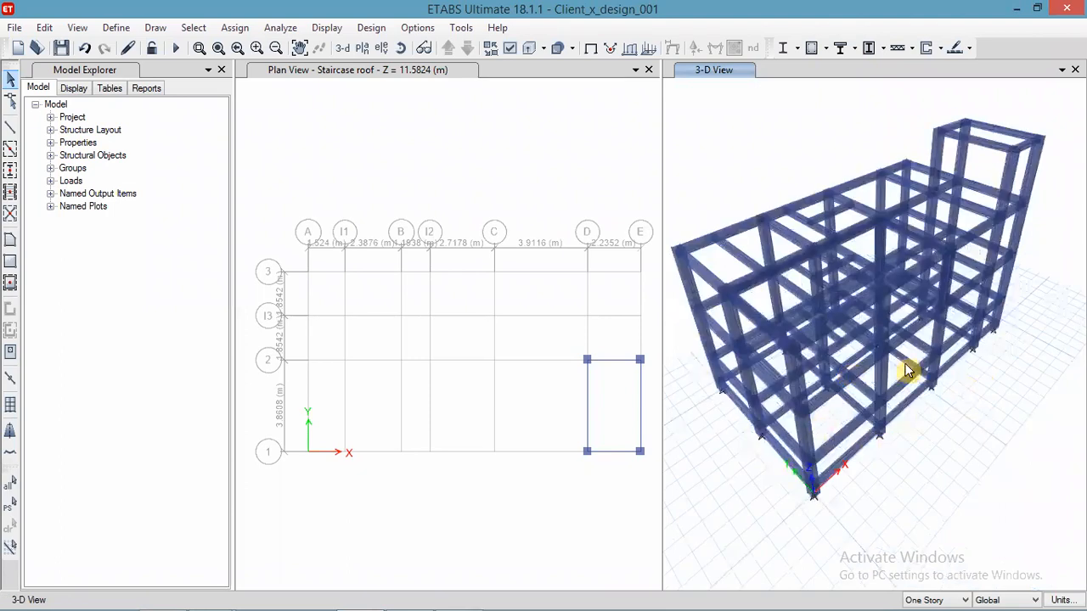
{"action": "scroll", "coordinate": [900, 370], "scroll_direction": "down", "scroll_amount": 2}
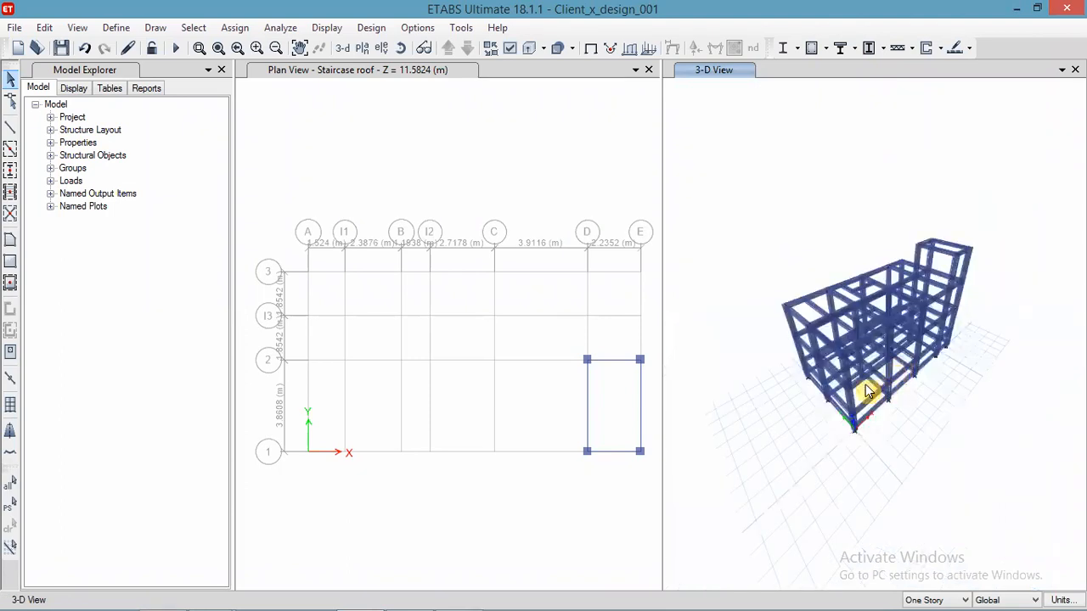
Step: Step the plan view down from the Staircase roof to the Plinth Level story
{"action": "left_click", "coordinate": [651, 220]}
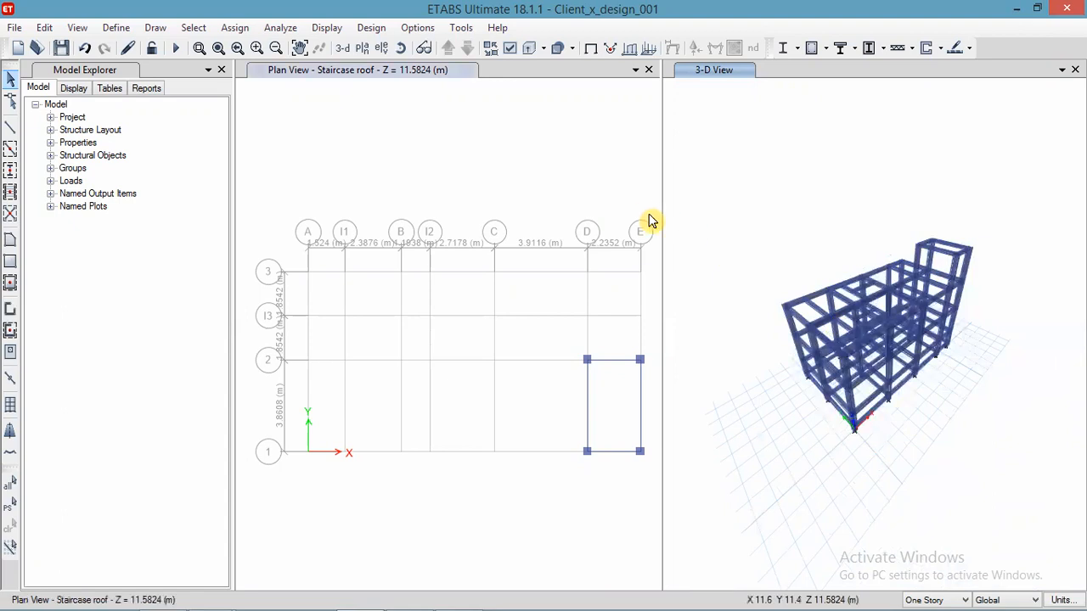
{"action": "scroll", "coordinate": [836, 363], "scroll_direction": "up", "scroll_amount": 3}
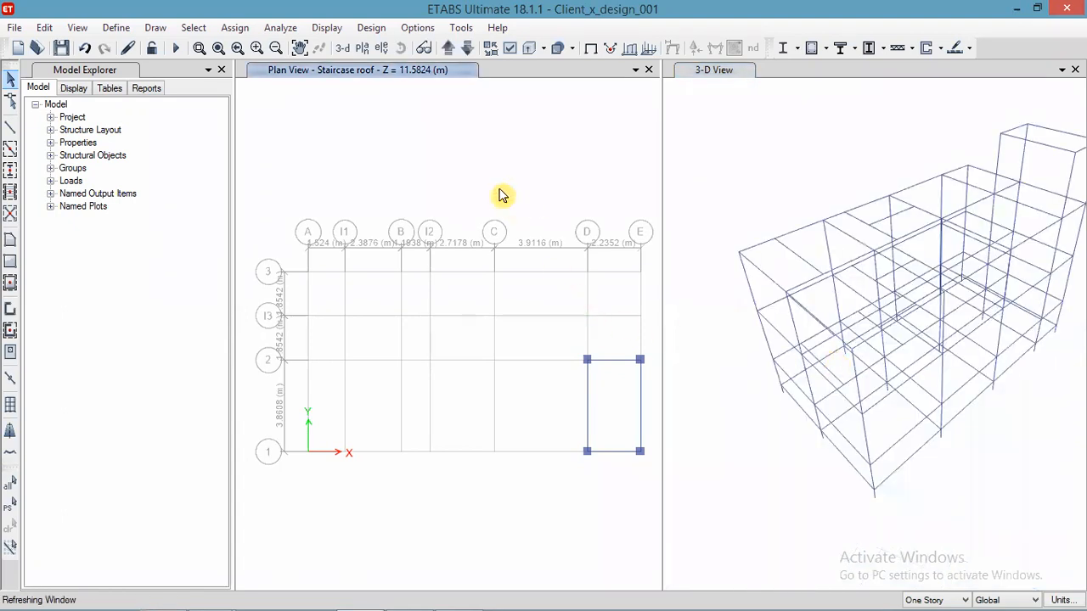
{"action": "left_click", "coordinate": [468, 50]}
{"action": "left_click", "coordinate": [468, 49]}
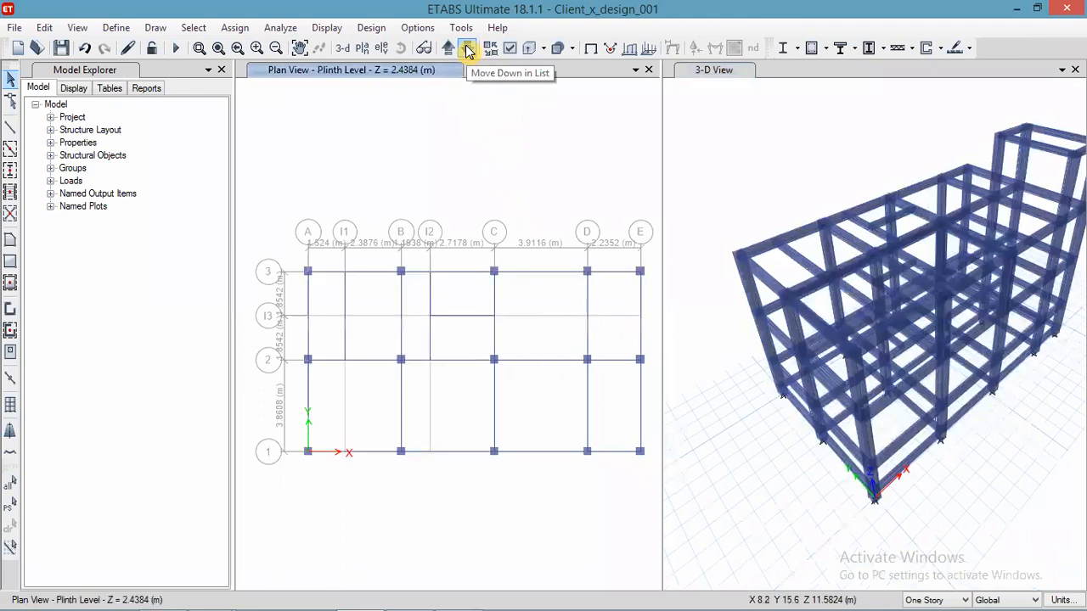
Step: Move the plan view to the GF story and fill all grid bays from A to E and 1 to 3 with Slab4" floor panels
{"action": "left_click", "coordinate": [468, 49]}
{"action": "left_click", "coordinate": [468, 49]}
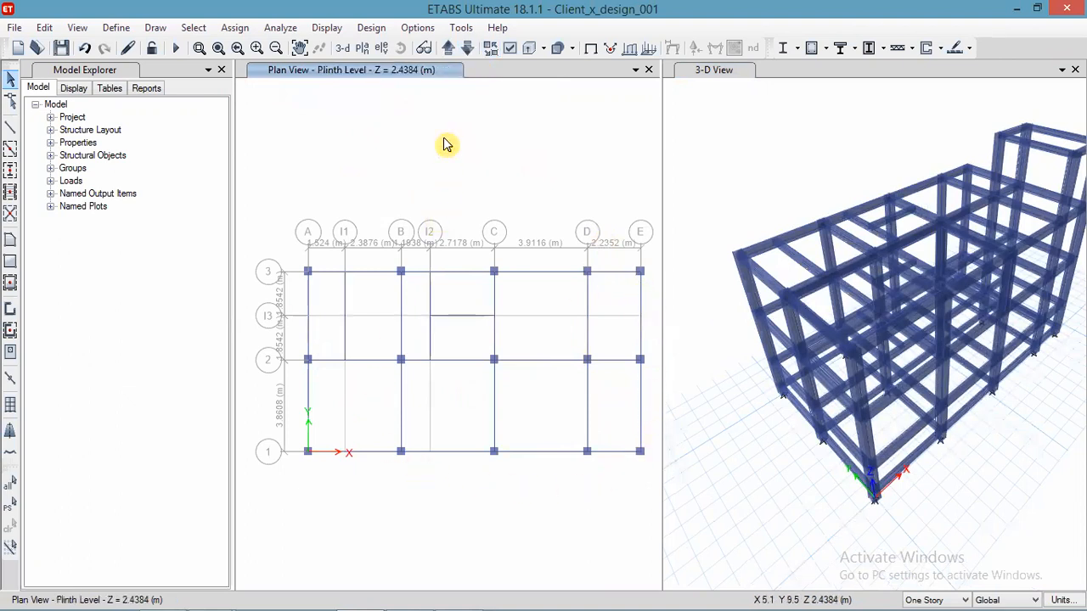
{"action": "left_click", "coordinate": [447, 47]}
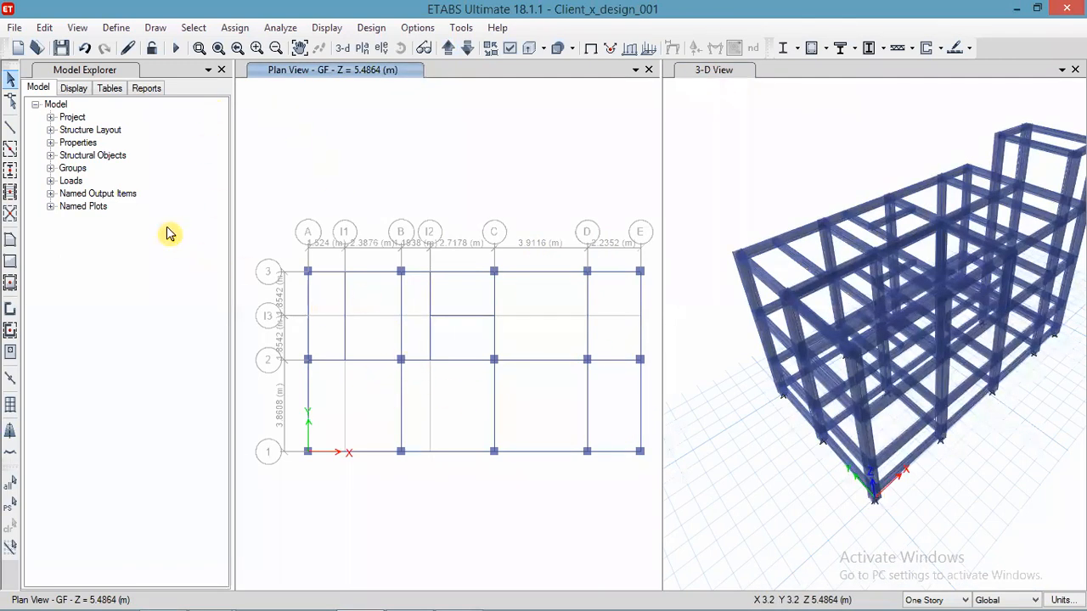
{"action": "left_click", "coordinate": [11, 262]}
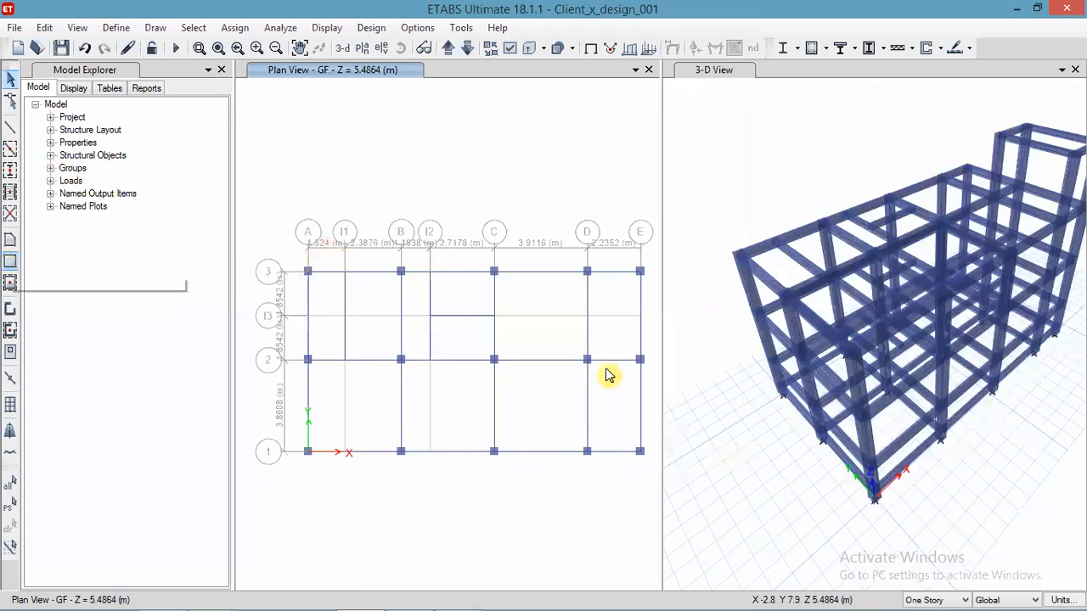
{"action": "left_click", "coordinate": [10, 286]}
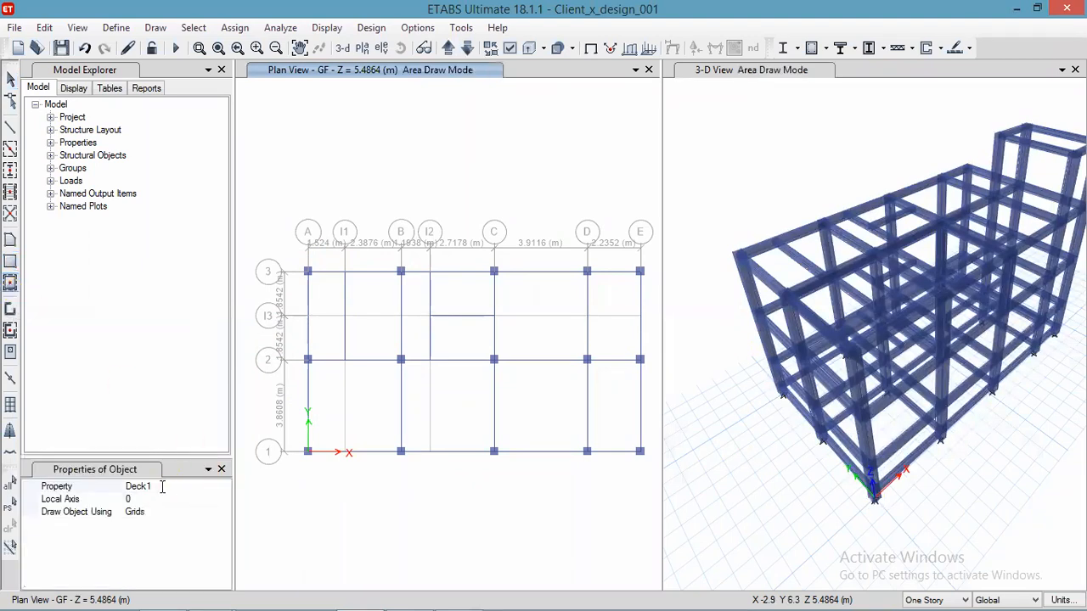
{"action": "left_click", "coordinate": [219, 487]}
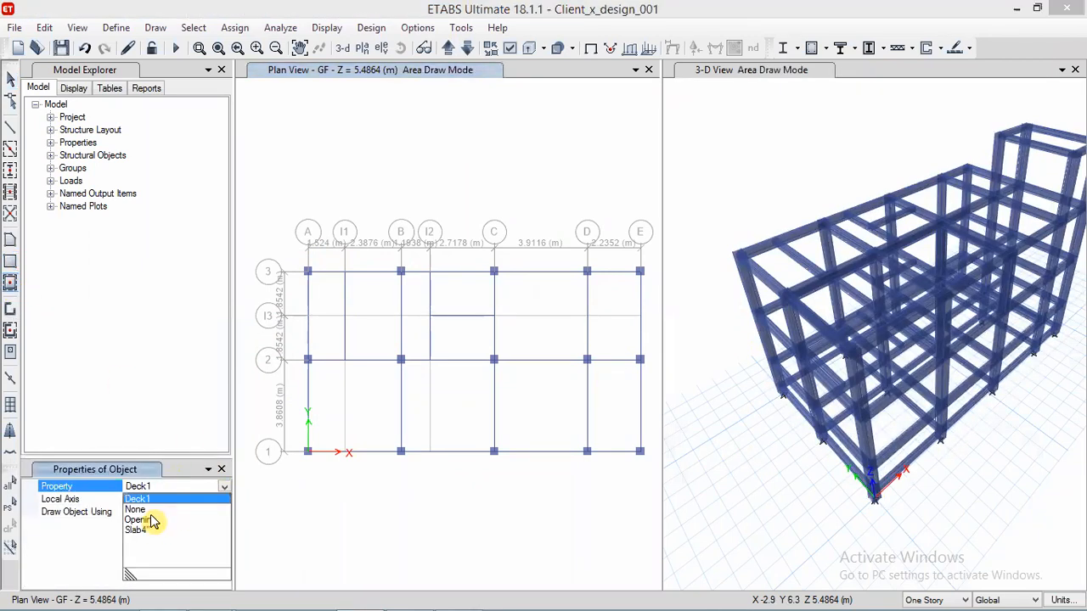
{"action": "left_click", "coordinate": [154, 533]}
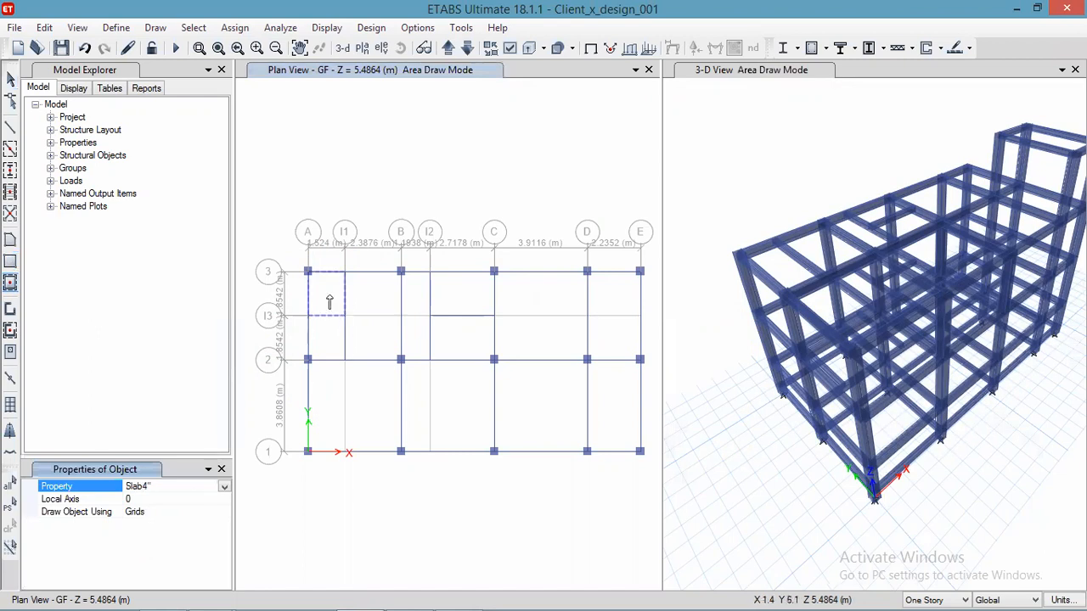
{"action": "mouse_move", "coordinate": [270, 222]}
{"action": "left_mouse_down"}
{"action": "mouse_move", "coordinate": [463, 405]}
{"action": "mouse_move", "coordinate": [656, 487]}
{"action": "left_mouse_up"}
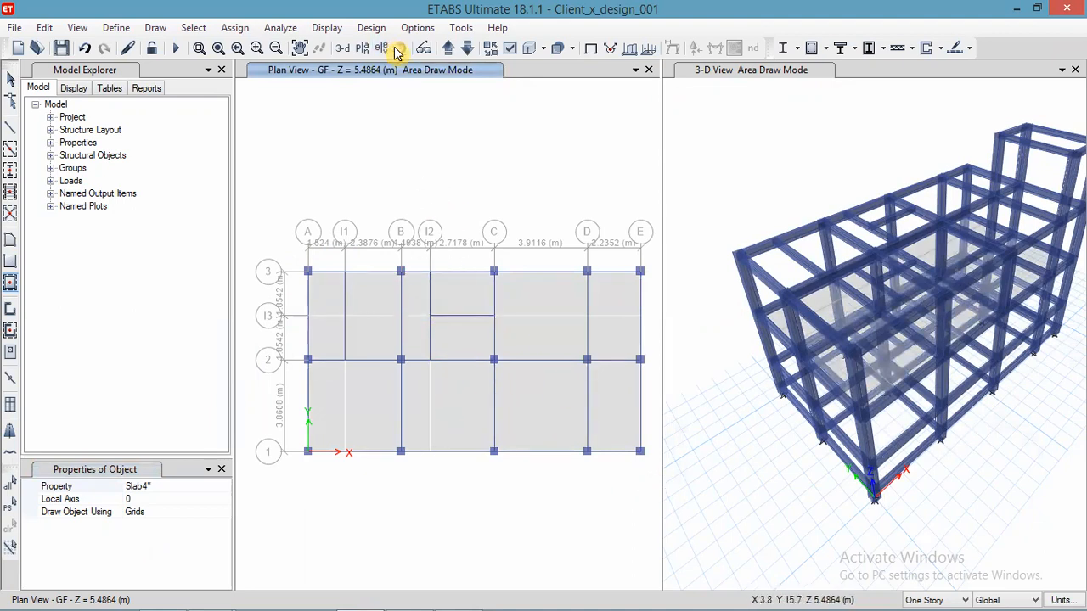
Step: Fill all grid bays on the FF story and the Staircase roof bay D–E between grids 1 and 2 with Slab4" panels
{"action": "left_click", "coordinate": [448, 47]}
{"action": "left_click_drag", "start_coordinate": [280, 228], "coordinate": [652, 492]}
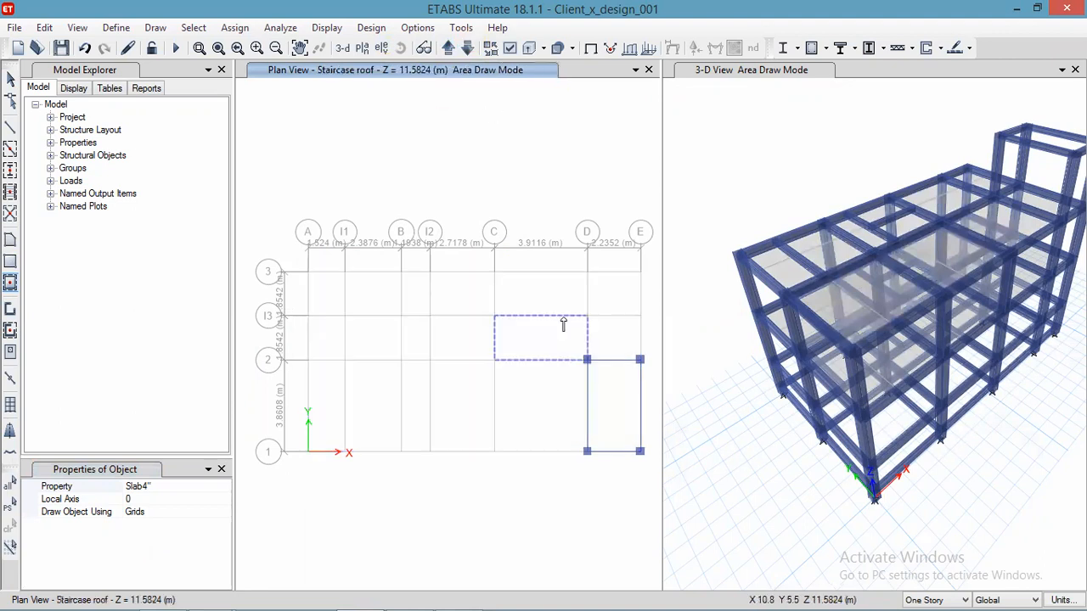
{"action": "mouse_move", "coordinate": [563, 319]}
{"action": "left_mouse_down"}
{"action": "mouse_move", "coordinate": [645, 408]}
{"action": "mouse_move", "coordinate": [651, 462]}
{"action": "left_mouse_up"}
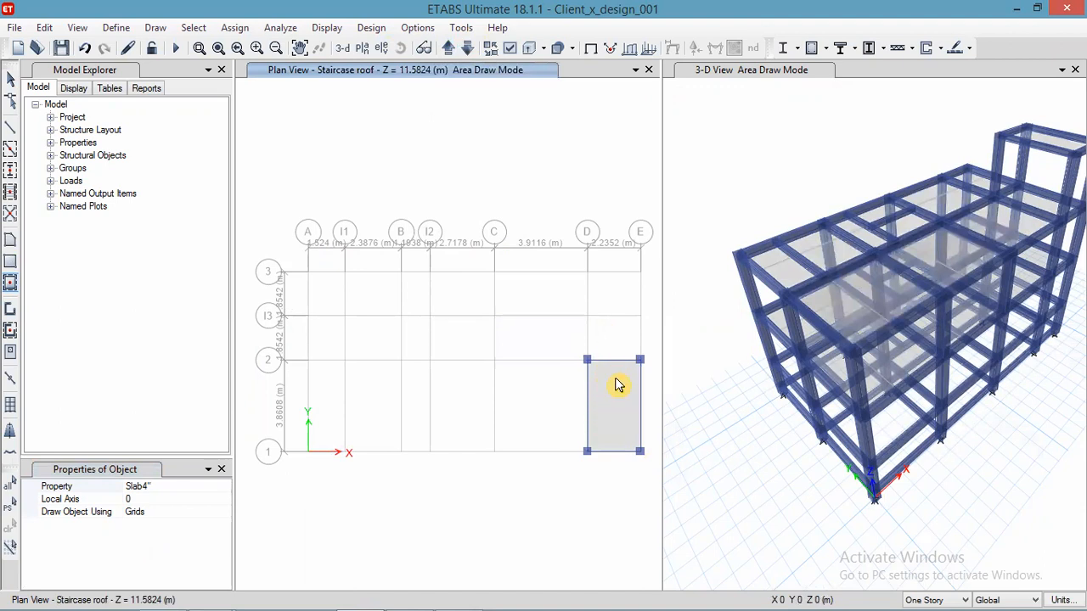
{"action": "left_click", "coordinate": [612, 419]}
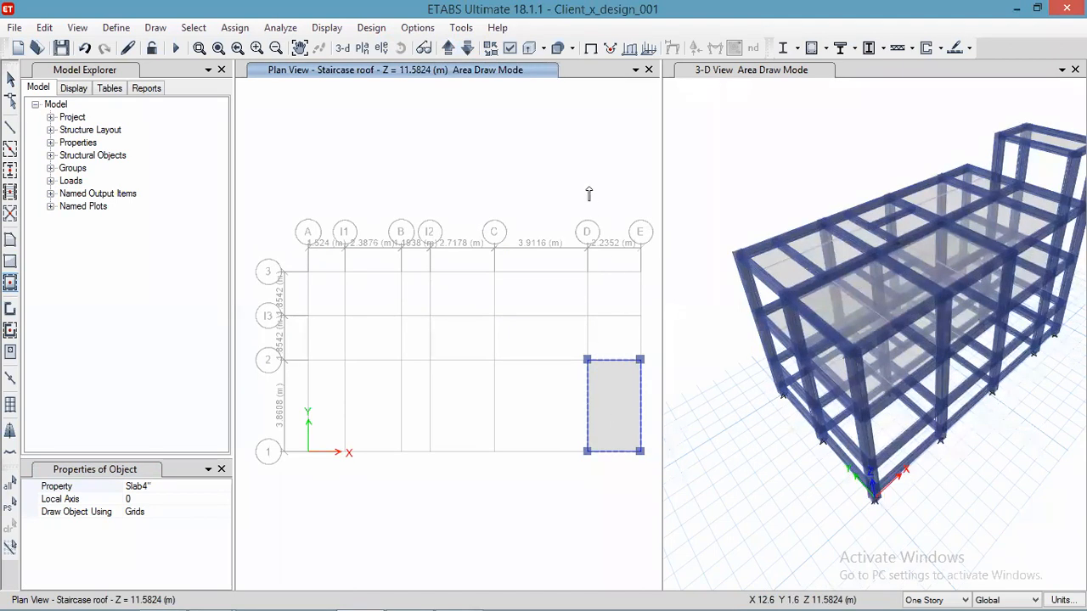
{"action": "left_click", "coordinate": [12, 80]}
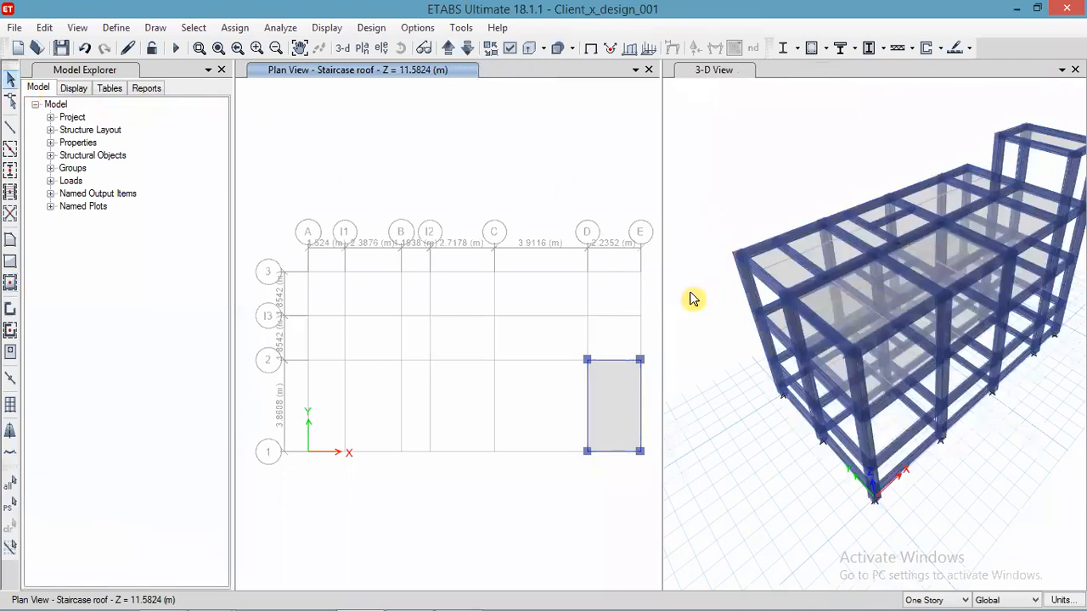
Step: Check the staircase position in the architectural PDF and delete the slab panel in bay D–E between grids 1 and 2 on FF and GF
{"action": "mouse_move", "coordinate": [415, 602]}
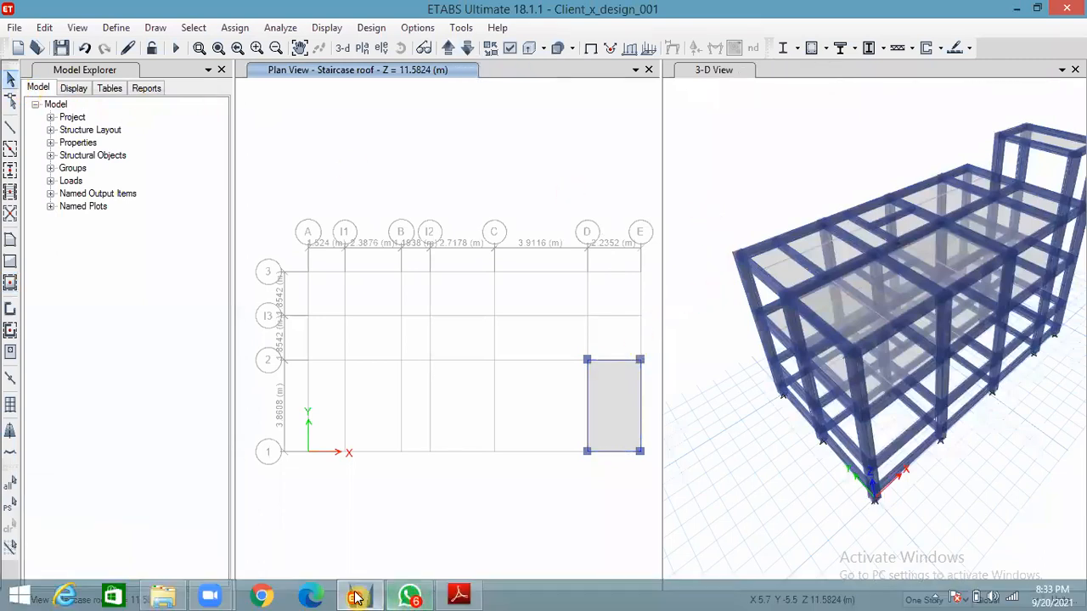
{"action": "left_click", "coordinate": [470, 597]}
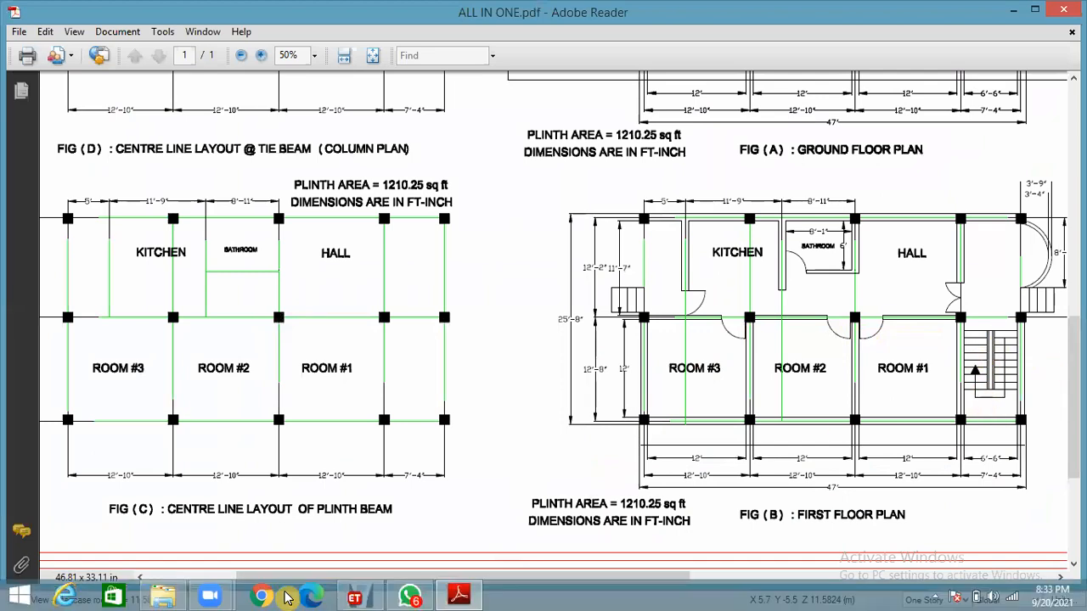
{"action": "left_click", "coordinate": [355, 597]}
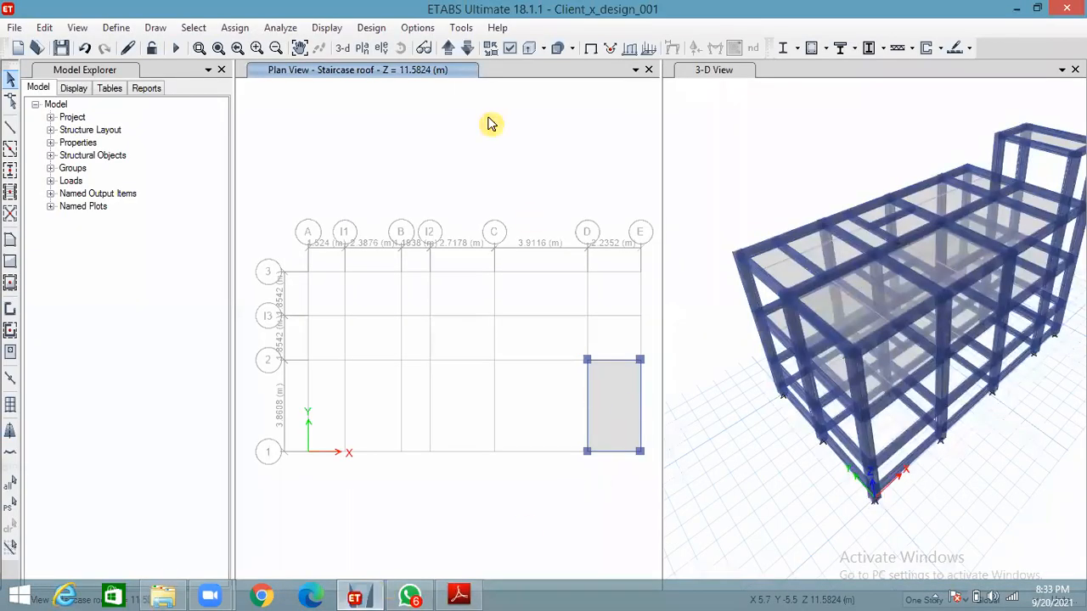
{"action": "left_click", "coordinate": [467, 49]}
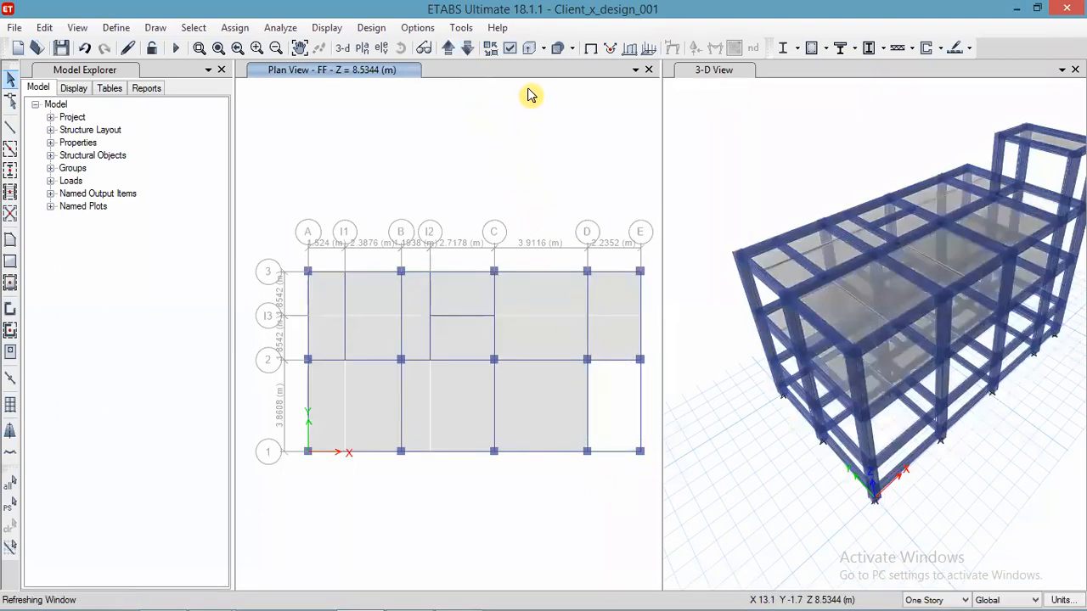
{"action": "left_click", "coordinate": [468, 49]}
{"action": "left_click", "coordinate": [633, 407]}
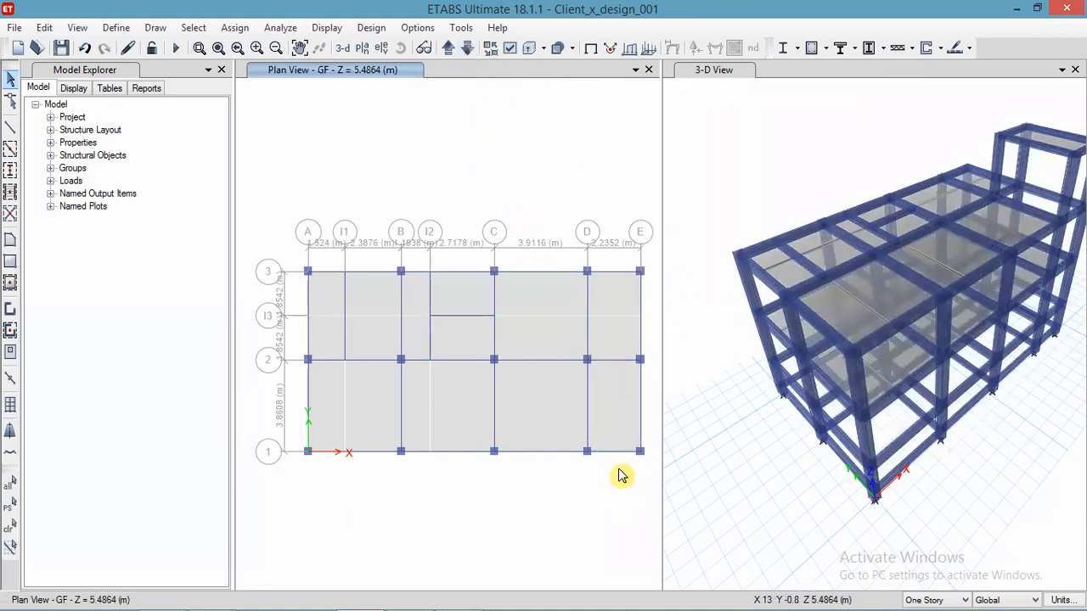
{"action": "left_click", "coordinate": [449, 49]}
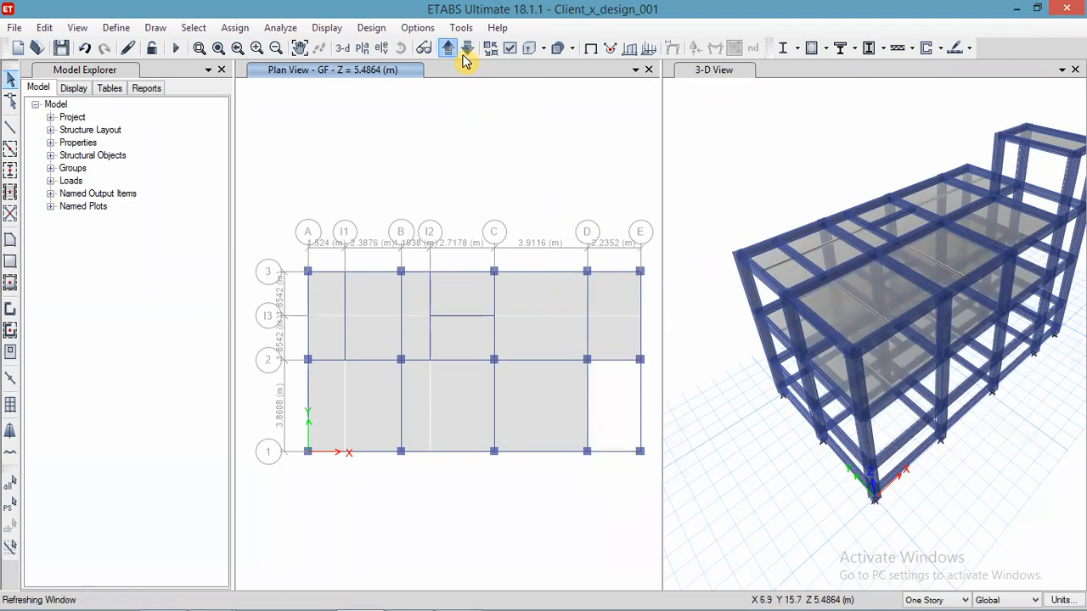
{"action": "left_click", "coordinate": [468, 49]}
{"action": "left_click", "coordinate": [467, 50]}
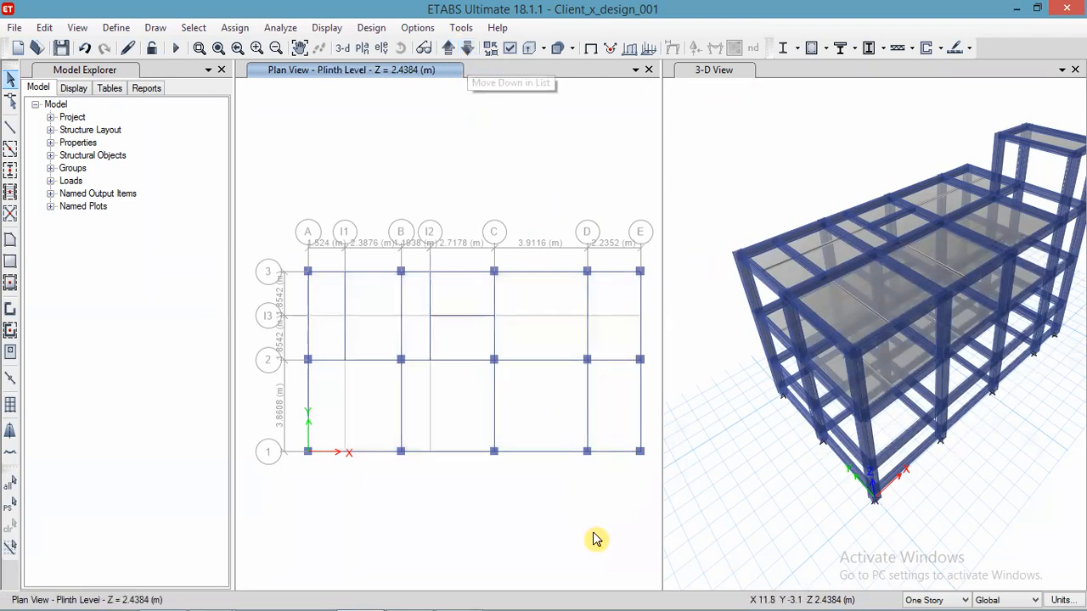
{"action": "left_click", "coordinate": [447, 48]}
Step: Rotate the 3-D view around the model to inspect the floor slabs and the staircase opening from several sides
{"action": "left_click", "coordinate": [787, 194]}
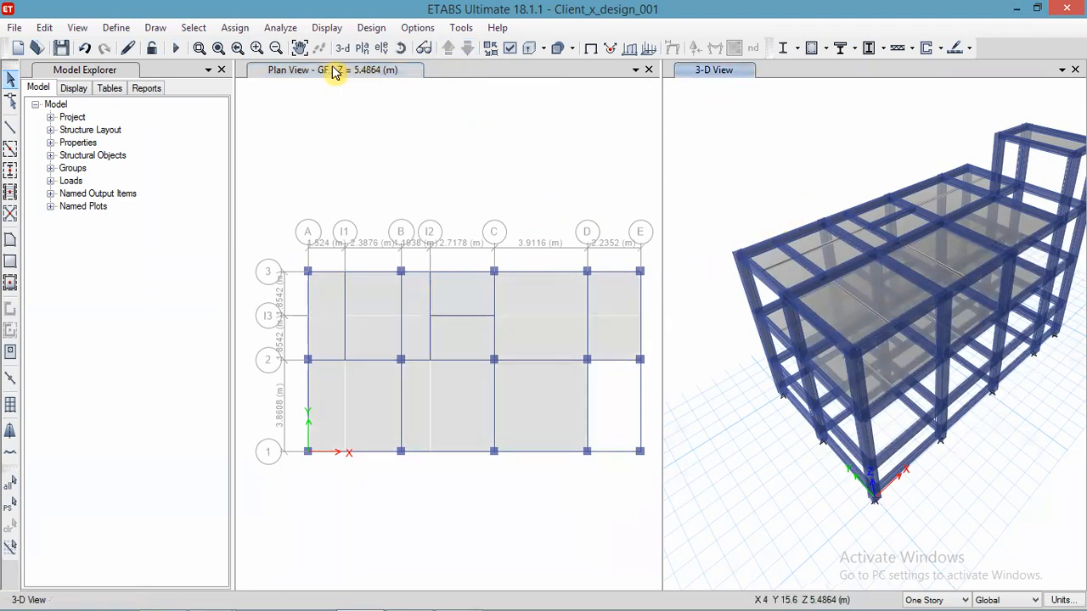
{"action": "left_click", "coordinate": [401, 47]}
{"action": "left_click_drag", "start_coordinate": [803, 449], "coordinate": [828, 390]}
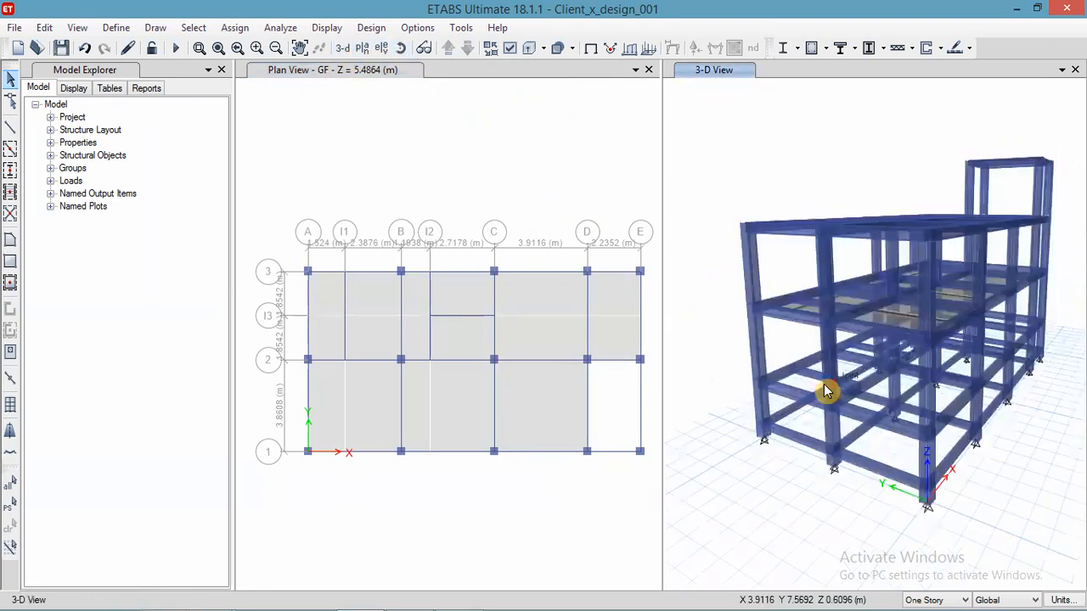
{"action": "scroll", "coordinate": [821, 392], "scroll_direction": "down", "scroll_amount": 3}
{"action": "scroll", "coordinate": [855, 384], "scroll_direction": "up", "scroll_amount": 3}
{"action": "left_click", "coordinate": [400, 48]}
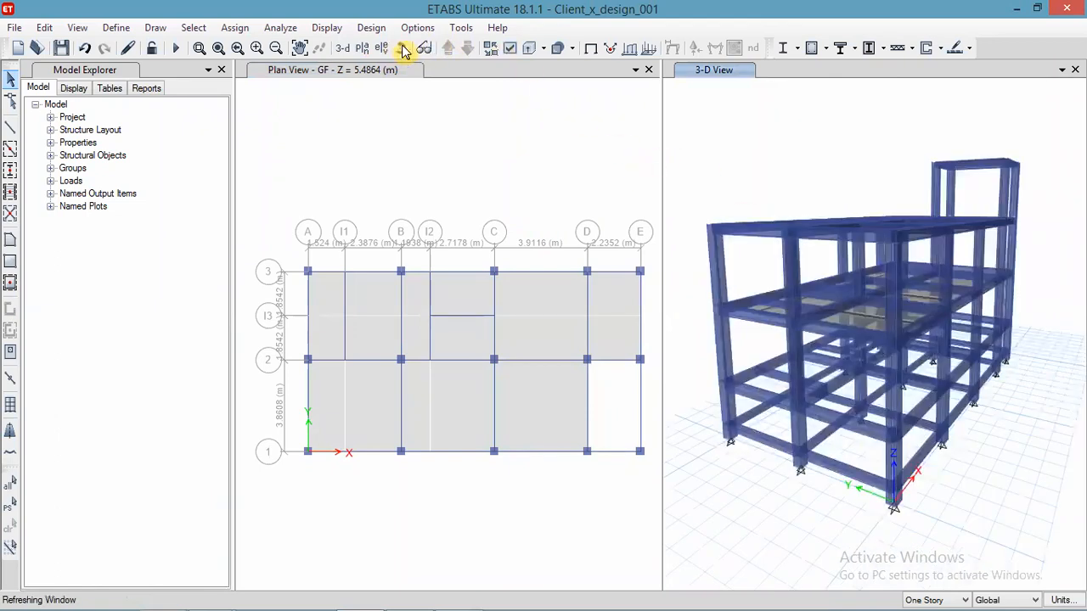
{"action": "left_click_drag", "start_coordinate": [764, 357], "coordinate": [874, 436]}
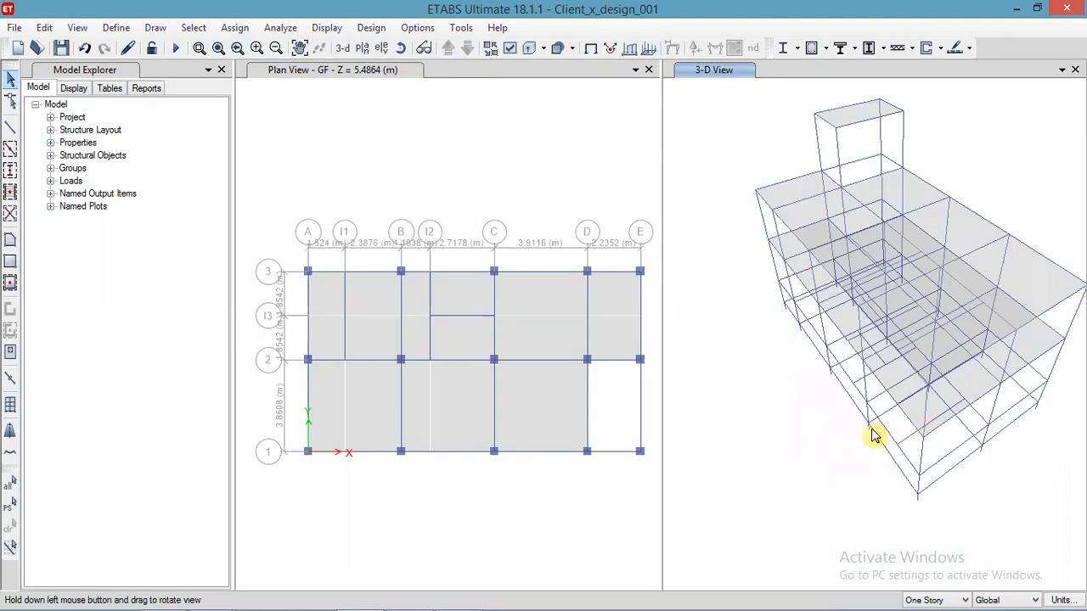
{"action": "left_click_drag", "start_coordinate": [769, 373], "coordinate": [769, 373]}
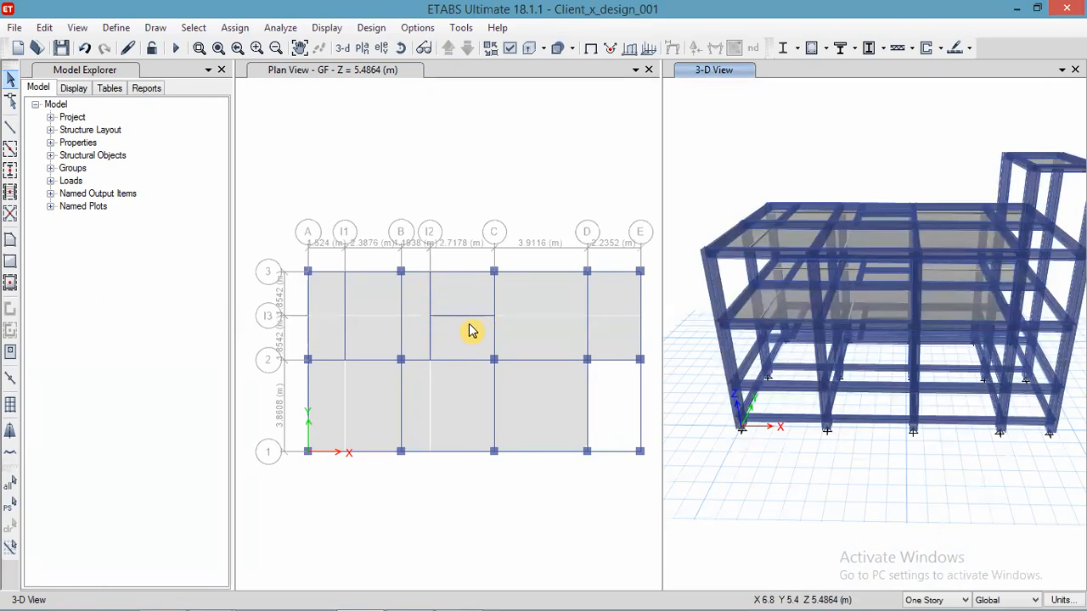
Step: Compare the room layout in the architectural PDF with the slab panels split at grid I3 on the GF plan
{"action": "left_click", "coordinate": [411, 596]}
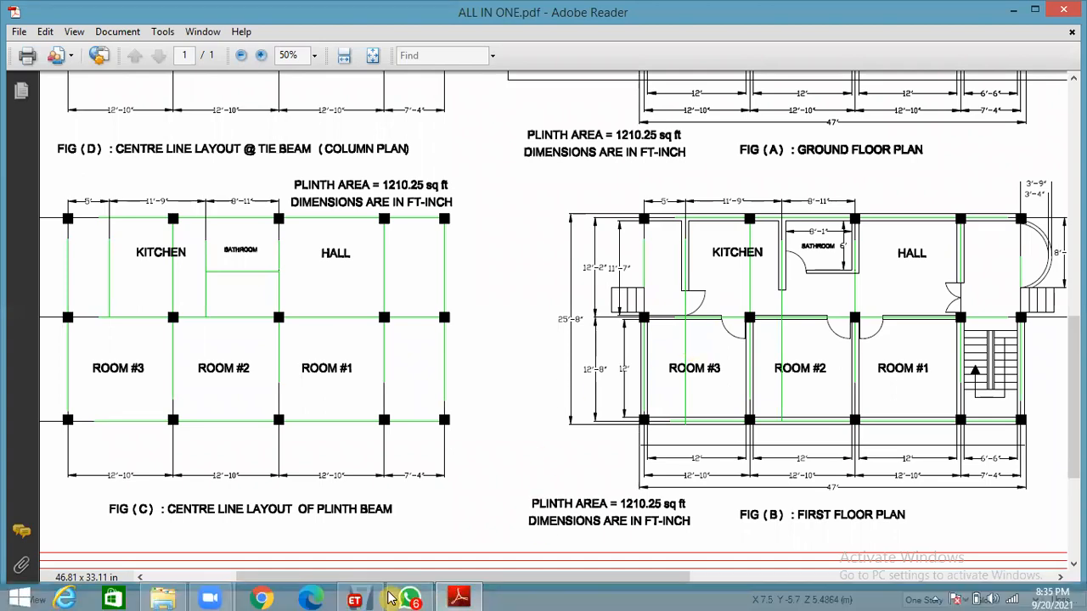
{"action": "key", "text": "alt+Tab"}
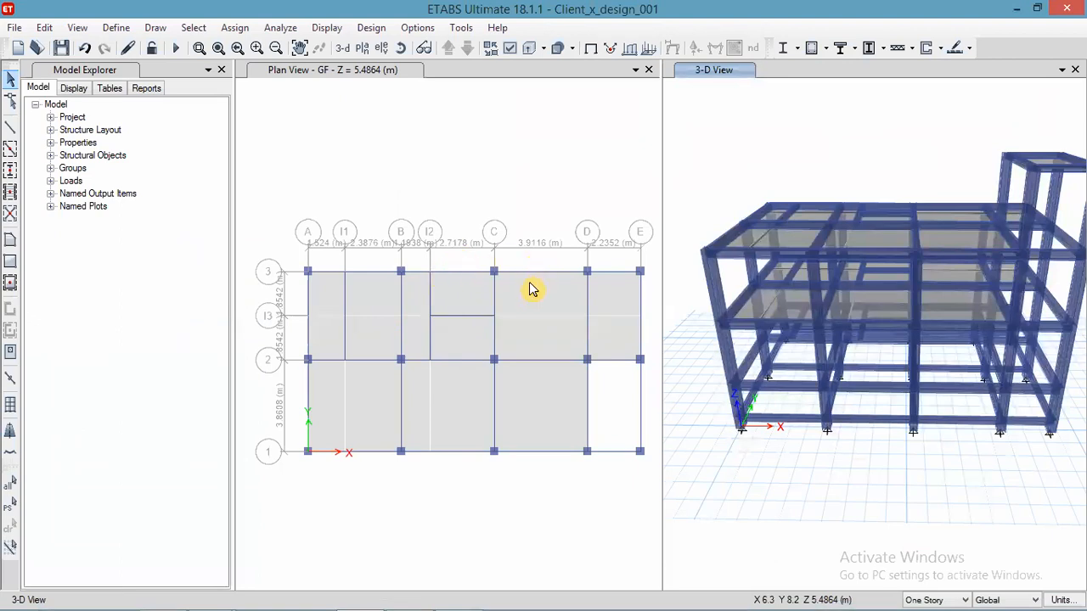
{"action": "left_click", "coordinate": [521, 351]}
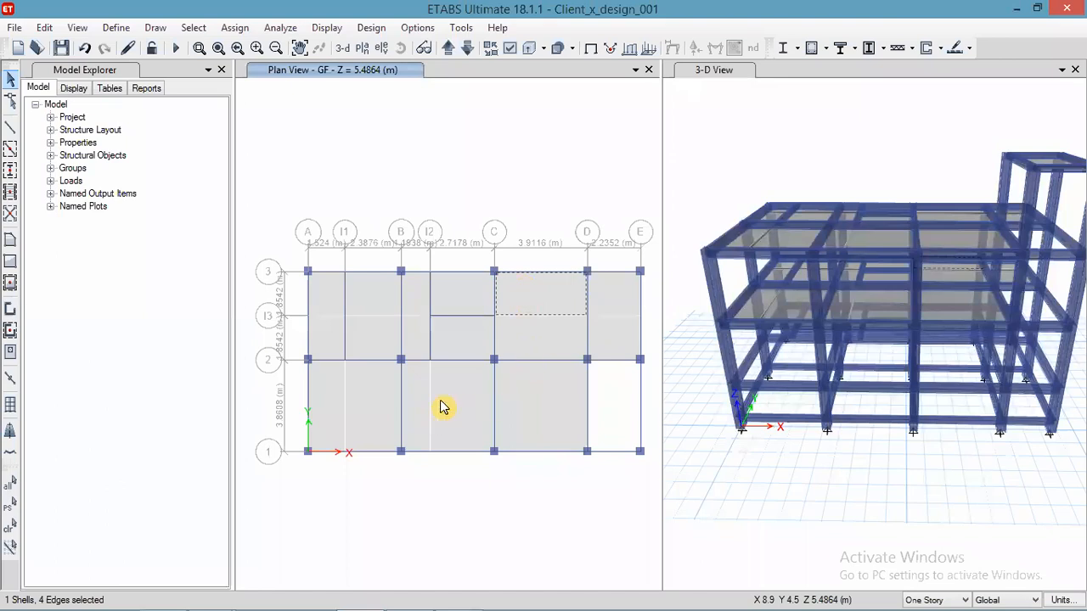
{"action": "left_click", "coordinate": [526, 303]}
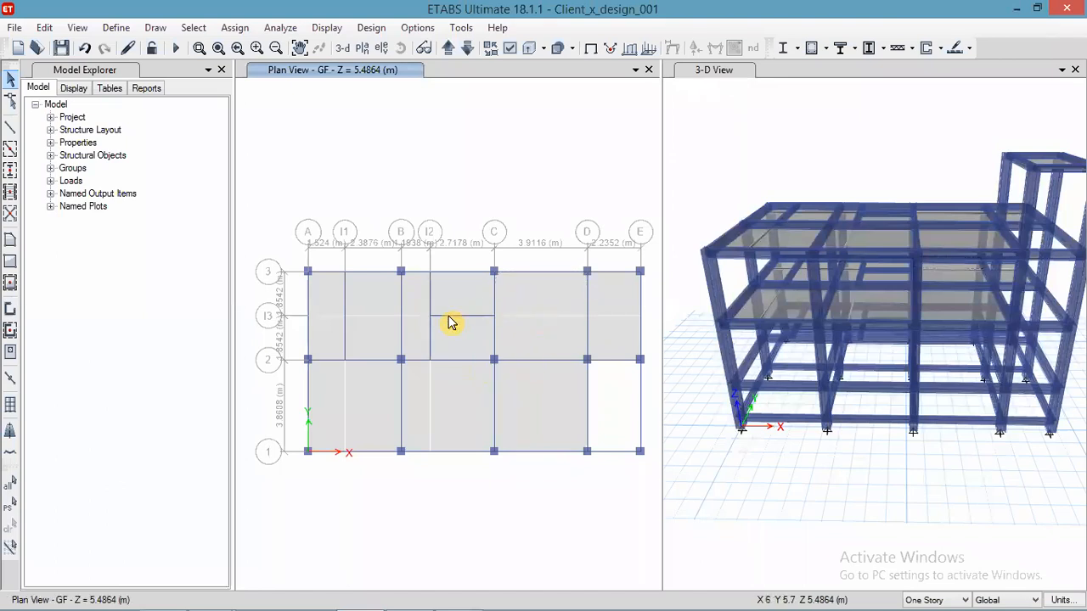
{"action": "left_click", "coordinate": [416, 339]}
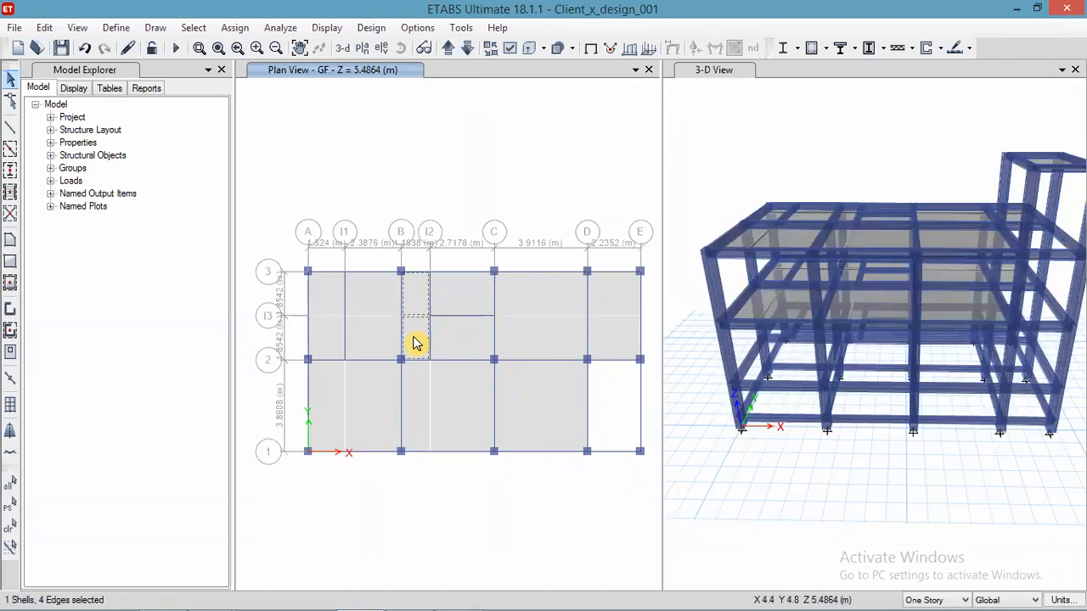
{"action": "key", "text": "Delete"}
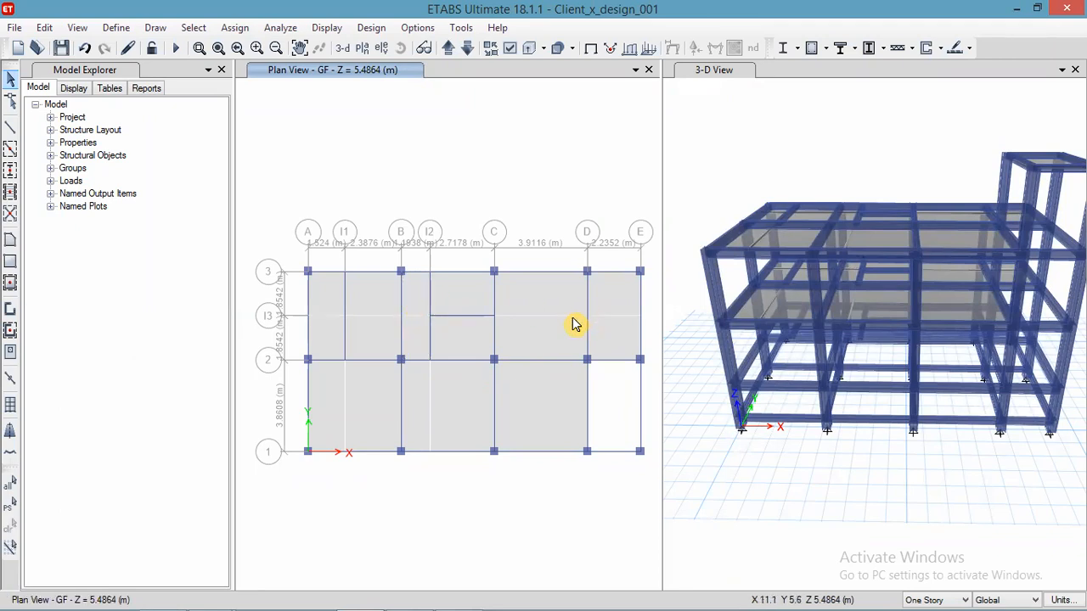
Step: Delete the GF slab panels except those in bay I2–C between grids 2 and 3 and bay C–D between grids 1 and 2
{"action": "left_click", "coordinate": [329, 306]}
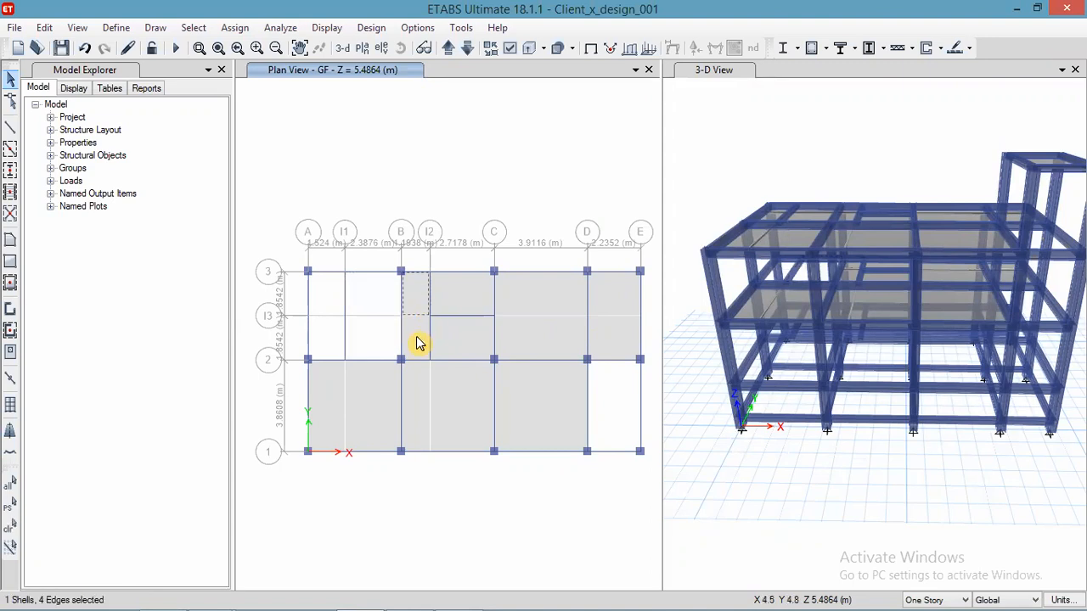
{"action": "left_click", "coordinate": [548, 296]}
{"action": "left_click", "coordinate": [560, 340]}
{"action": "left_click", "coordinate": [601, 299]}
{"action": "left_click", "coordinate": [489, 386]}
{"action": "left_click", "coordinate": [425, 396]}
{"action": "left_click", "coordinate": [367, 406]}
{"action": "left_click", "coordinate": [324, 401]}
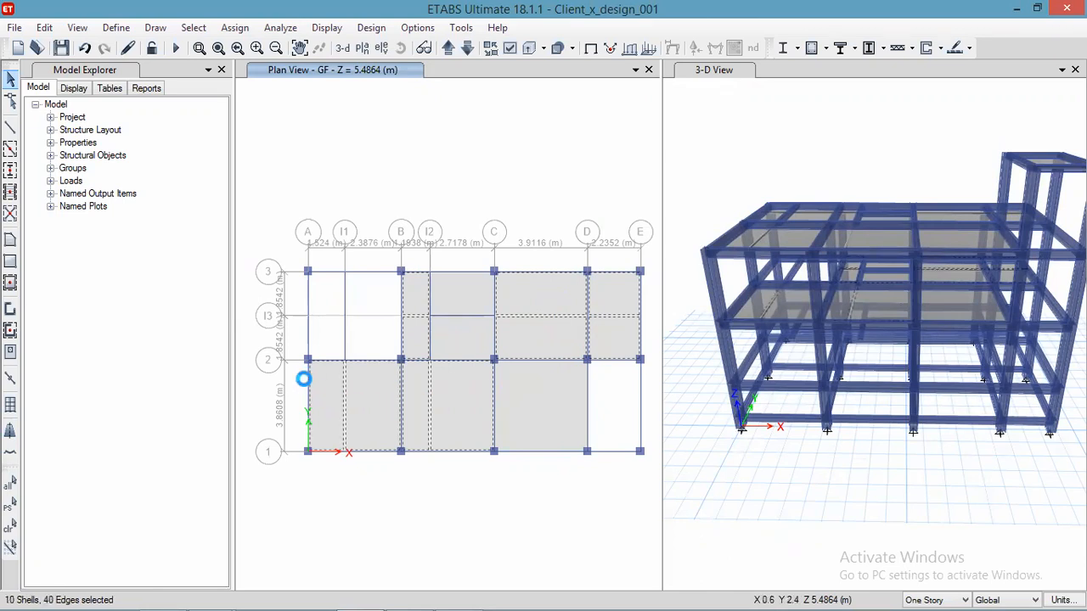
{"action": "key", "text": "Delete"}
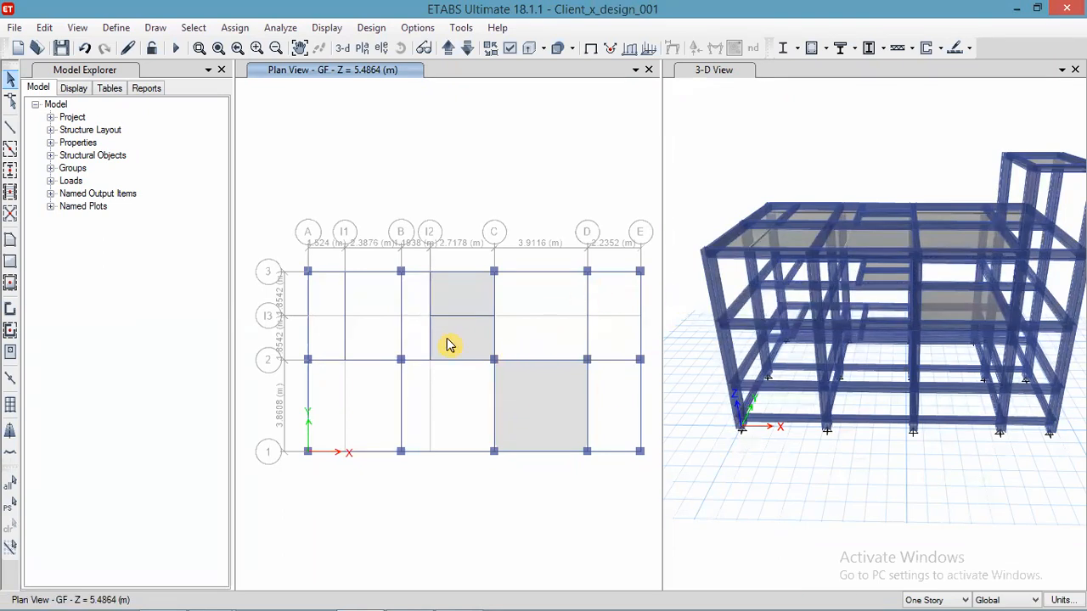
Step: Draw rectangular Slab4" panels on GF between grids 2 and 3 in bays A–I1, I1–B, B–I2, C–D and D–E
{"action": "left_click", "coordinate": [10, 263]}
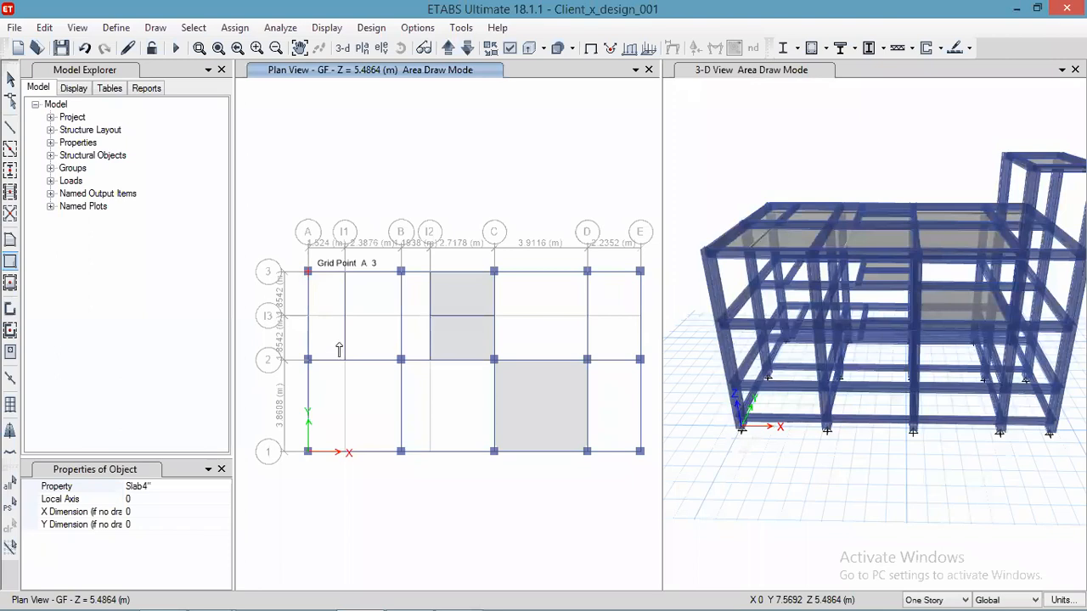
{"action": "left_click", "coordinate": [342, 299]}
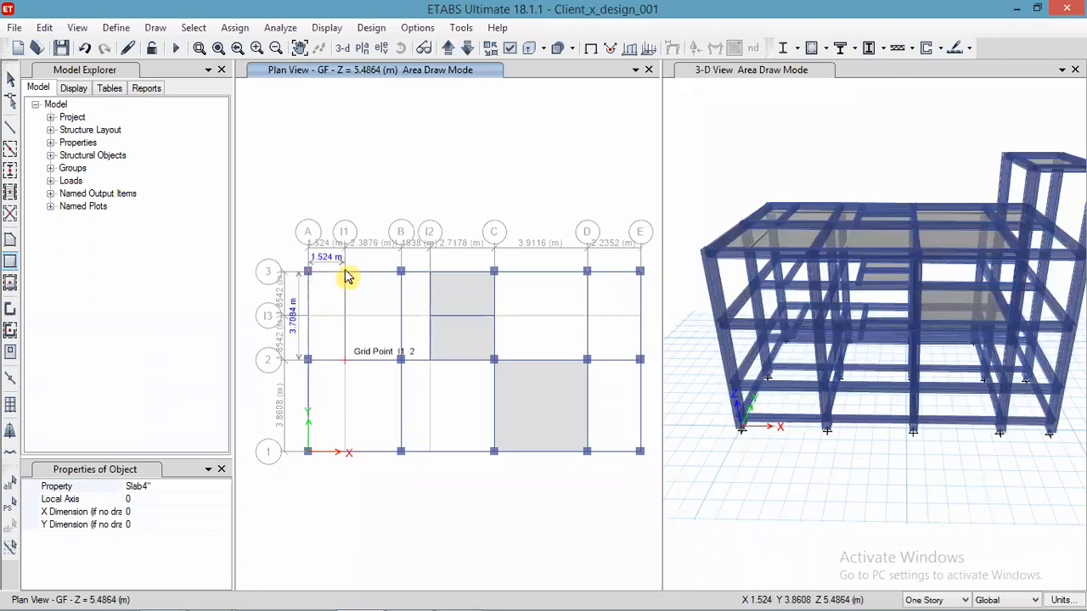
{"action": "left_click", "coordinate": [345, 359]}
{"action": "left_click", "coordinate": [343, 275]}
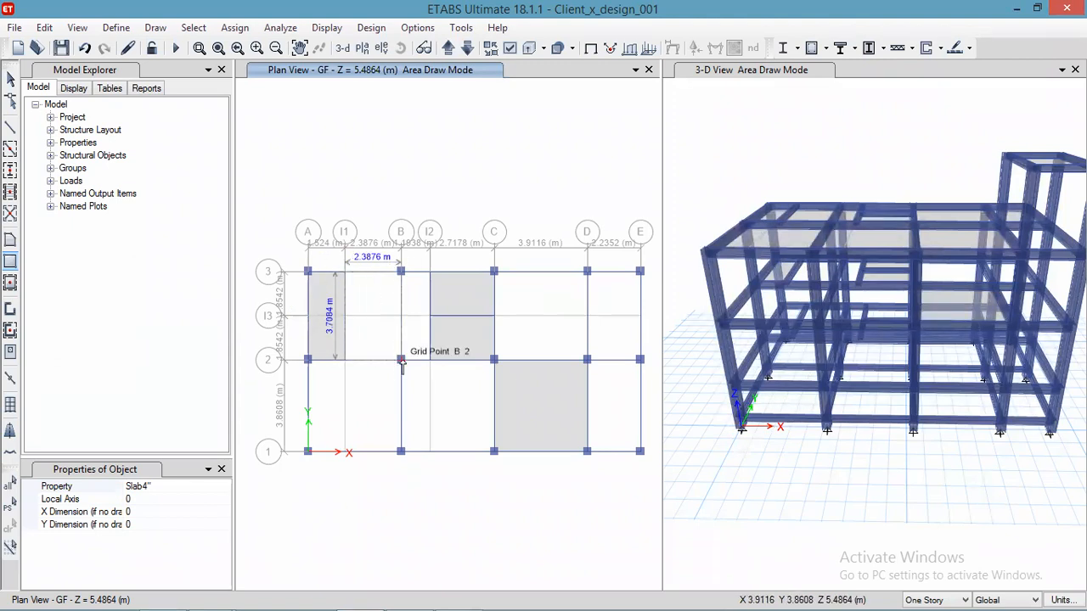
{"action": "left_click", "coordinate": [373, 320]}
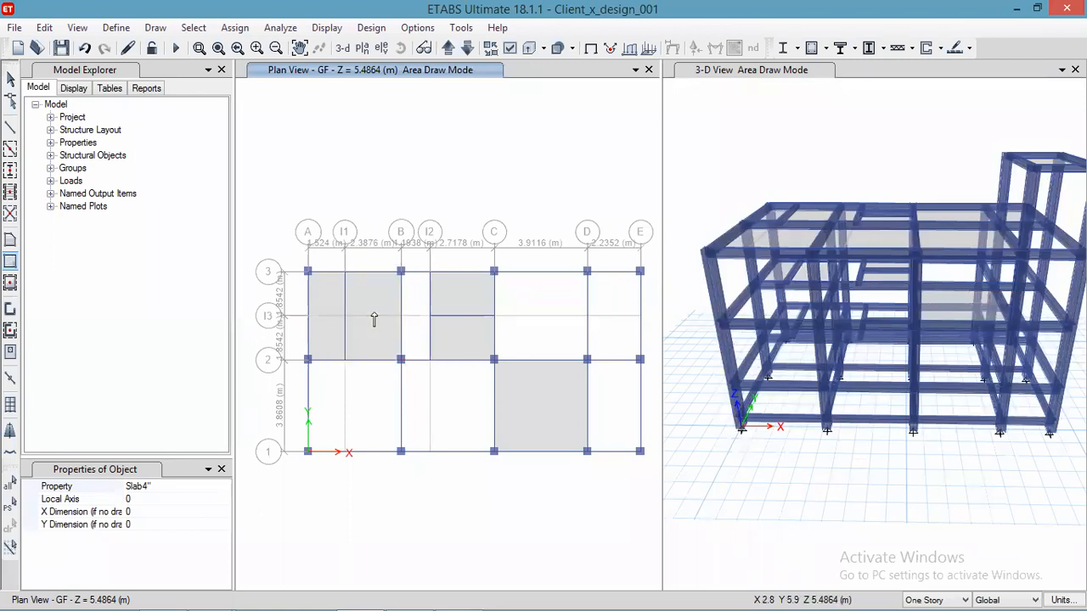
{"action": "left_click", "coordinate": [401, 272]}
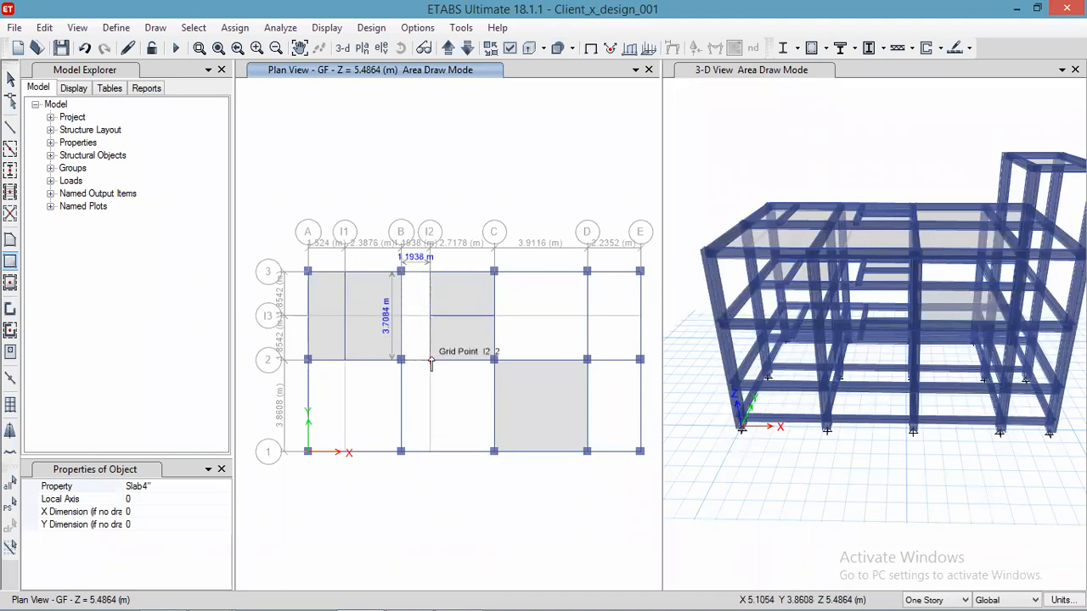
{"action": "left_click", "coordinate": [430, 360]}
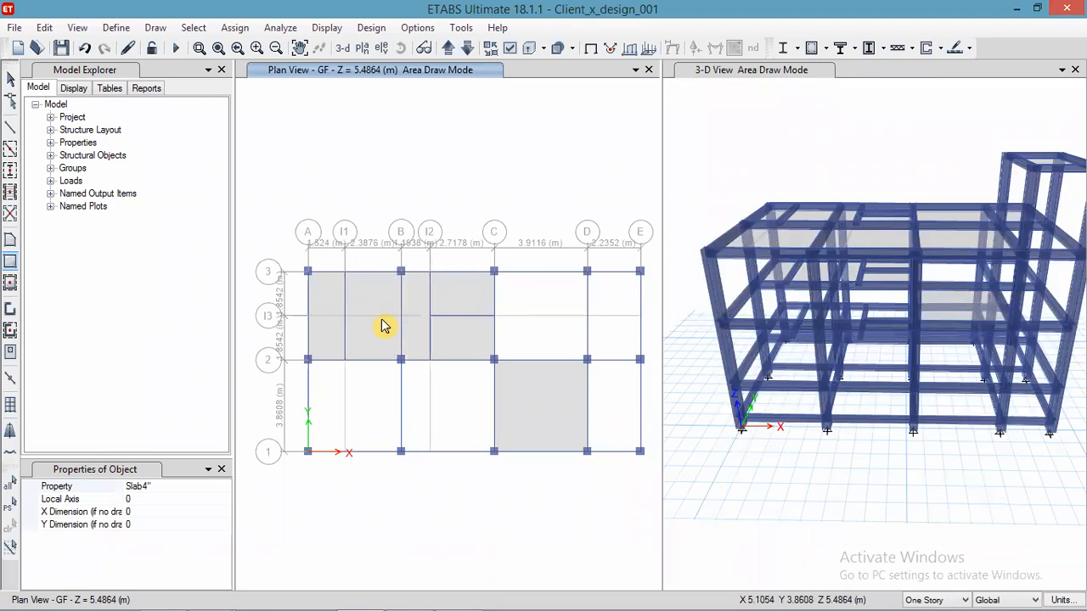
{"action": "left_click", "coordinate": [494, 272]}
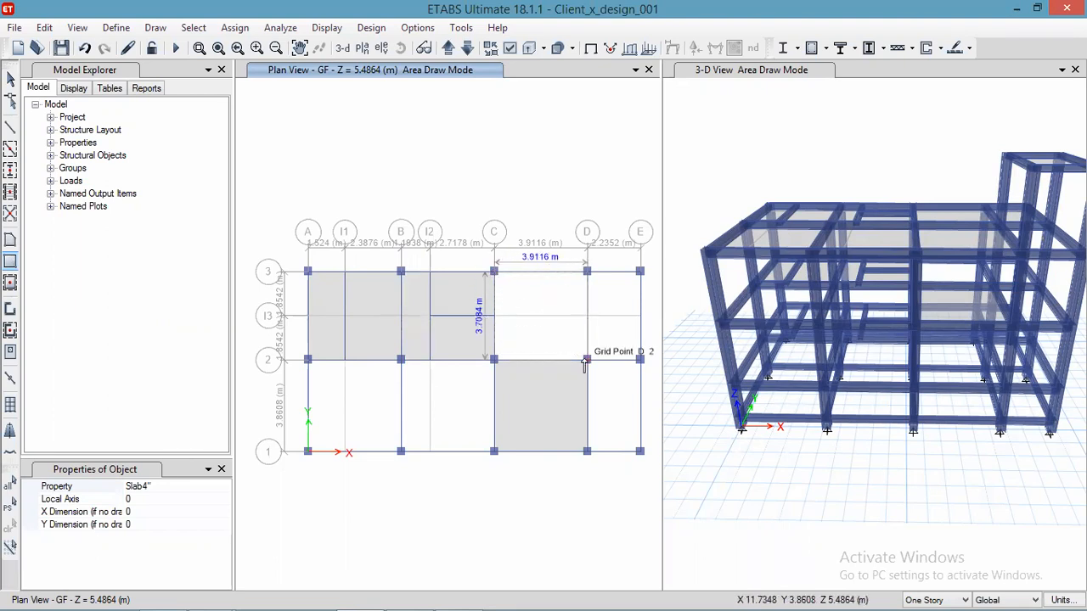
{"action": "left_click", "coordinate": [585, 360]}
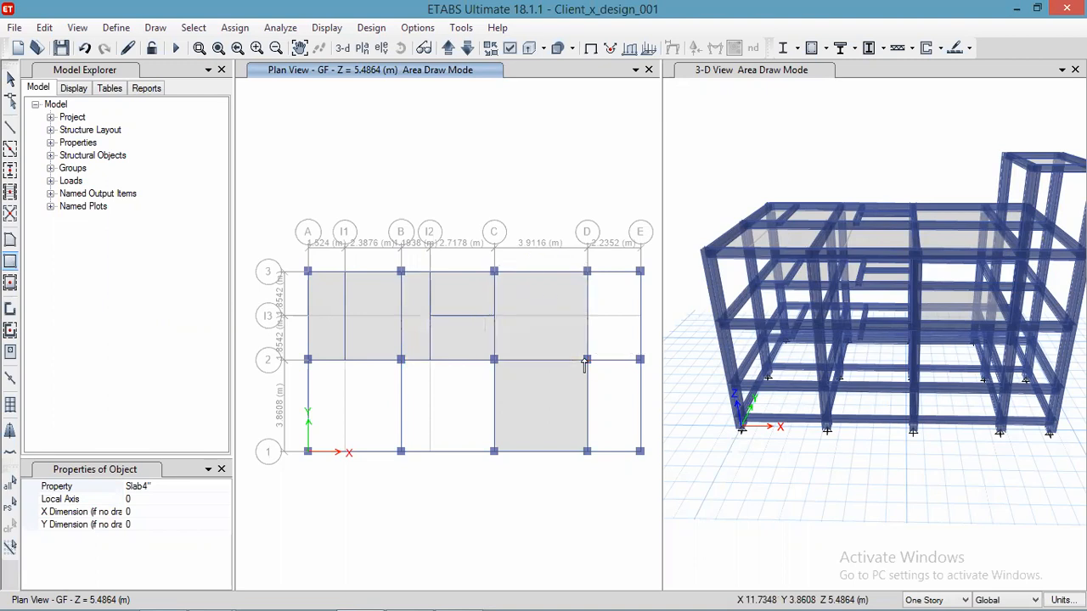
{"action": "left_click", "coordinate": [586, 272]}
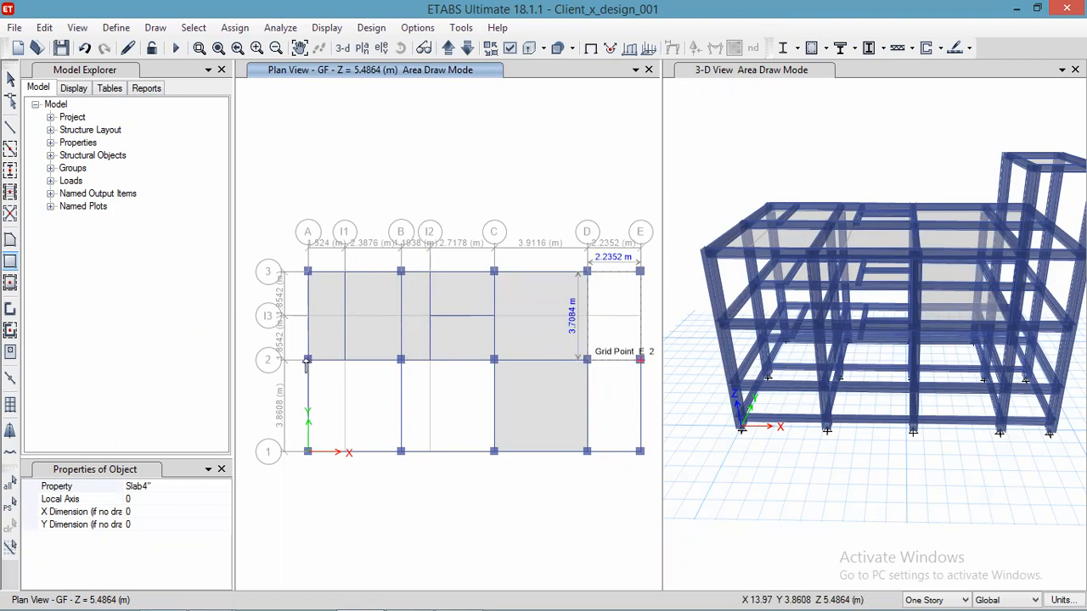
{"action": "left_click", "coordinate": [639, 360]}
Step: Draw Slab4" panels on GF between grids 1 and 2 in bays A–B and B–C
{"action": "left_click", "coordinate": [309, 360]}
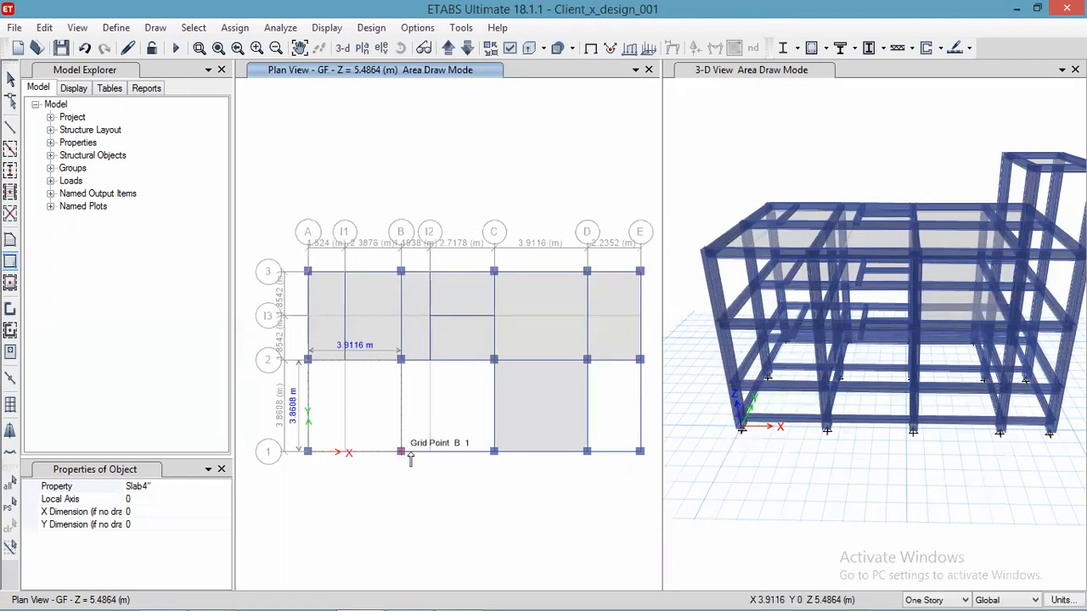
{"action": "left_click", "coordinate": [410, 423]}
{"action": "left_click", "coordinate": [400, 362]}
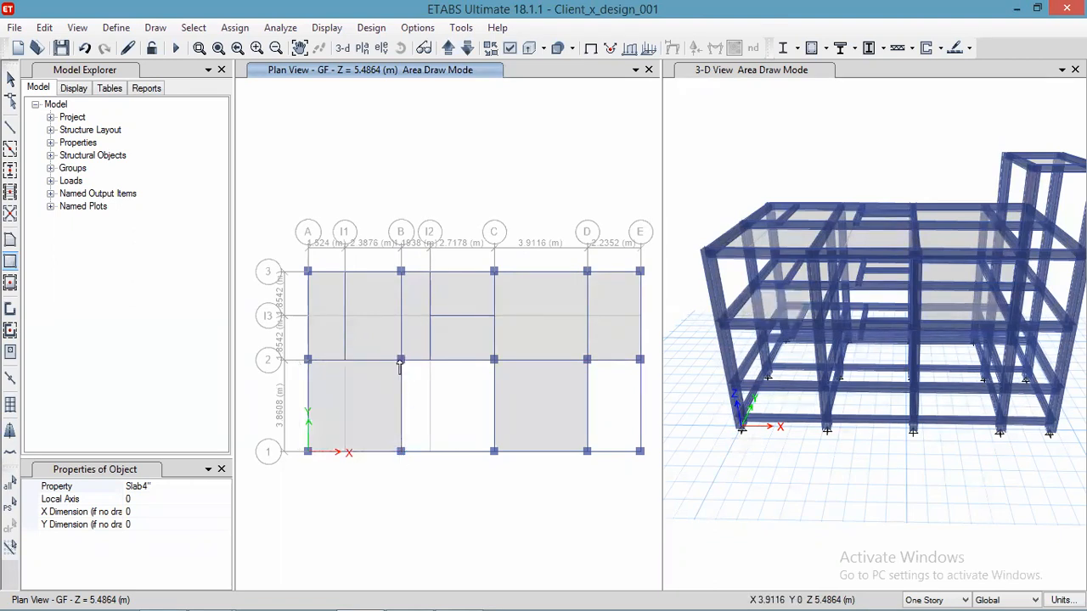
{"action": "left_click", "coordinate": [494, 453]}
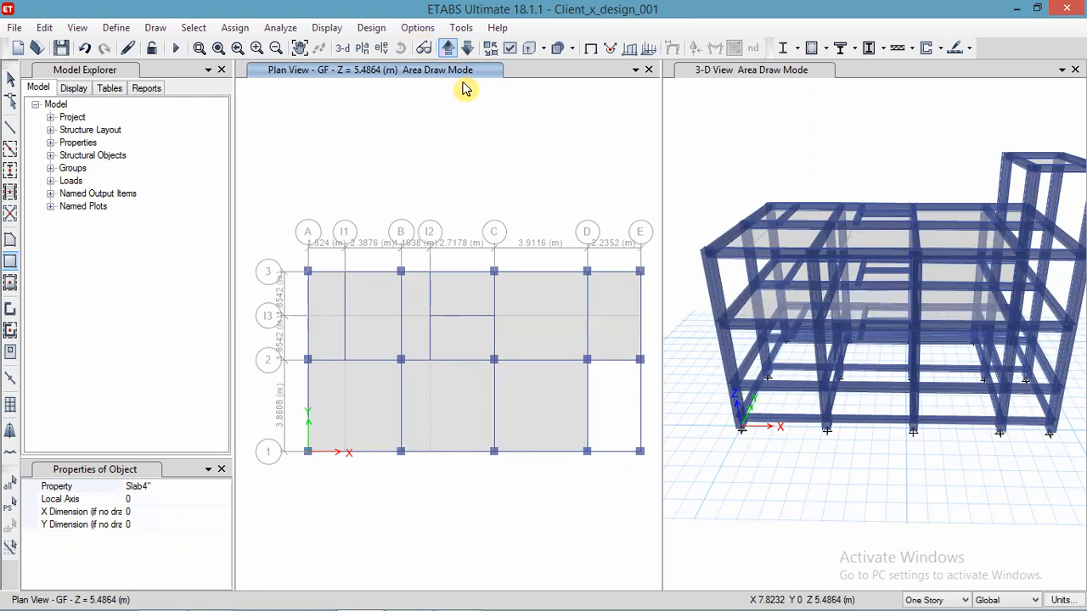
Step: Delete the FF slab panels except those in bay I2–C between grids 2 and 3 and bay C–D between grids 1 and 2
{"action": "left_click", "coordinate": [449, 49]}
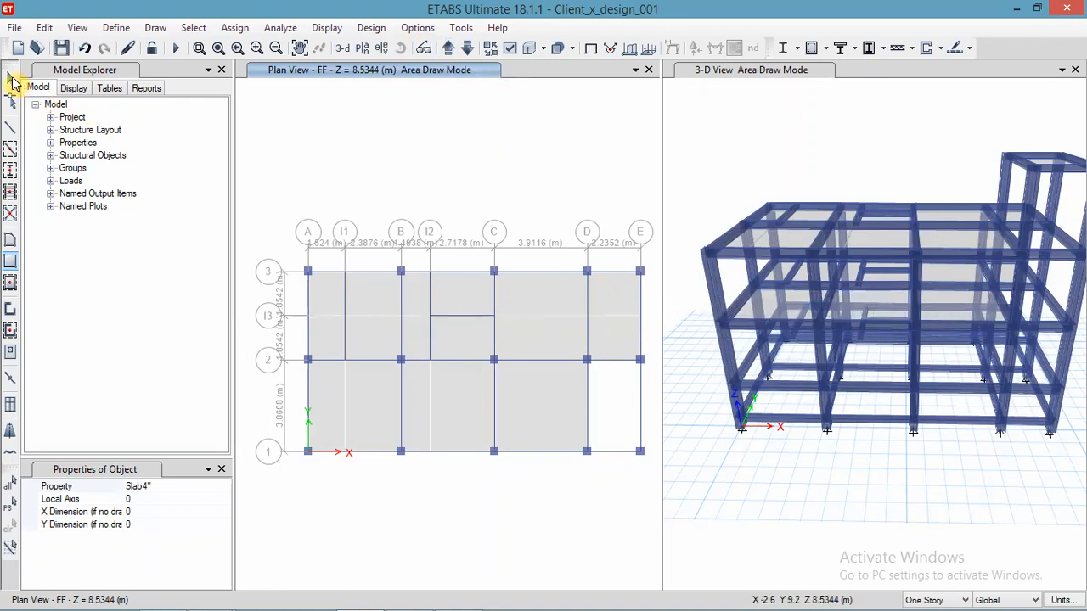
{"action": "left_click", "coordinate": [12, 80]}
{"action": "left_click", "coordinate": [328, 336]}
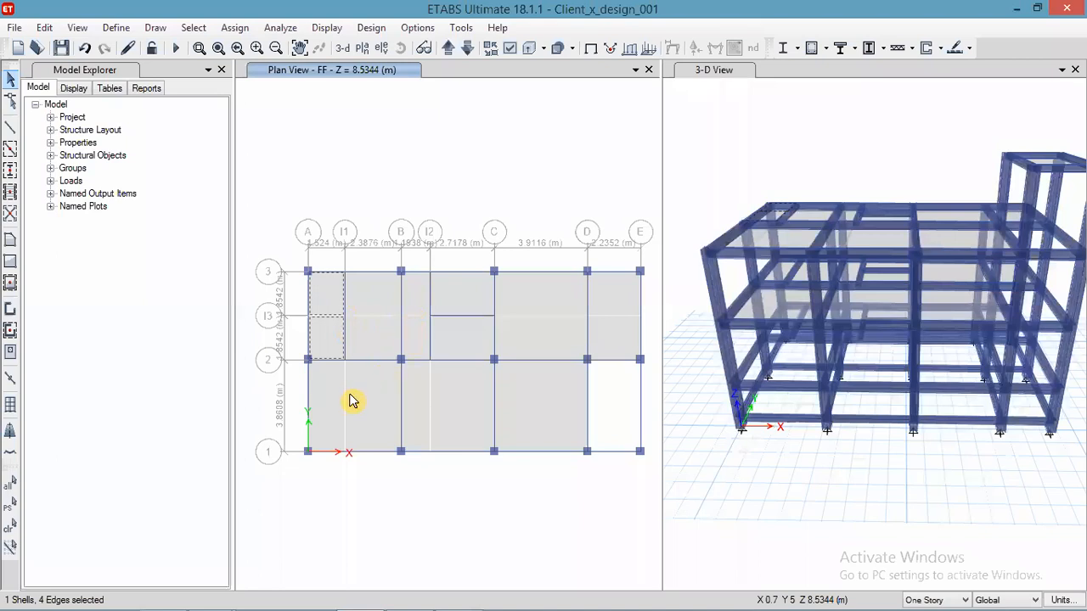
{"action": "left_click", "coordinate": [421, 395]}
{"action": "left_click", "coordinate": [450, 398]}
{"action": "left_click", "coordinate": [567, 326]}
{"action": "left_click", "coordinate": [553, 304]}
{"action": "left_click", "coordinate": [603, 304]}
{"action": "left_click", "coordinate": [608, 351]}
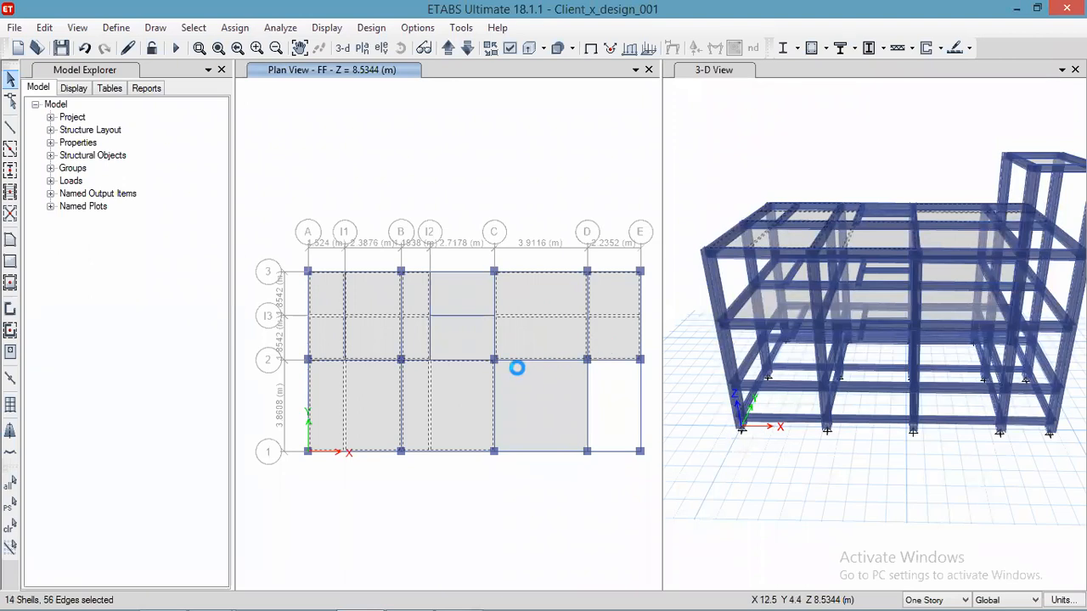
{"action": "key", "text": "Delete"}
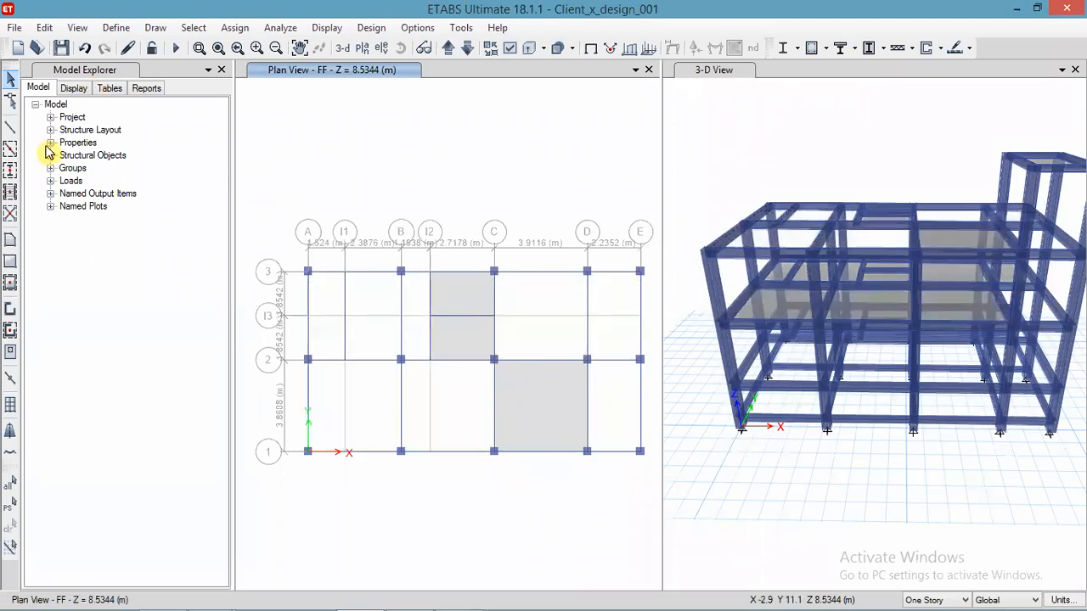
{"action": "left_click", "coordinate": [10, 261]}
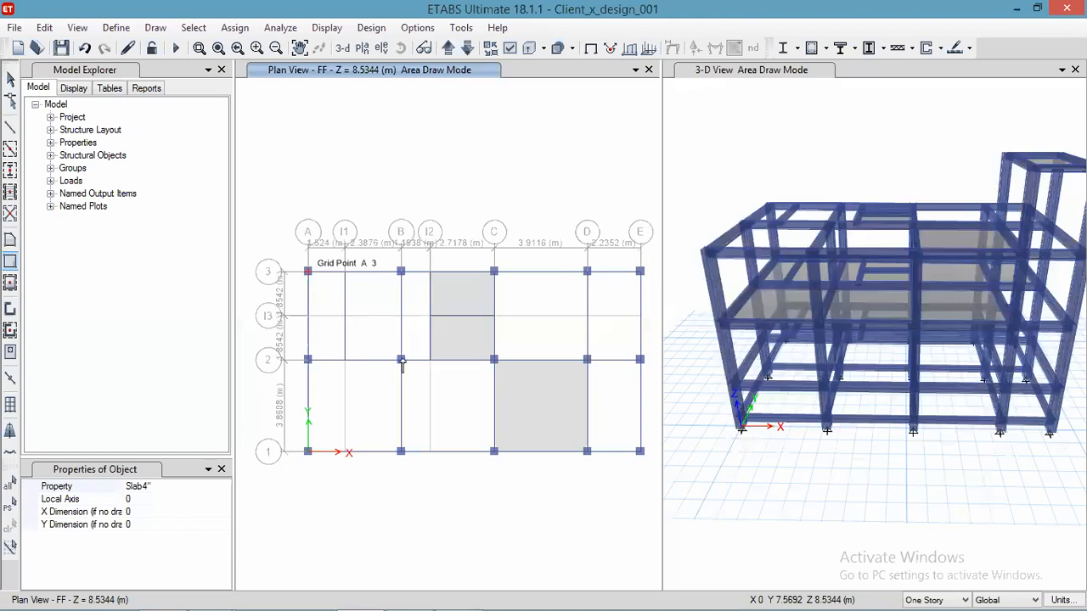
{"action": "left_click_drag", "start_coordinate": [398, 358], "coordinate": [399, 362]}
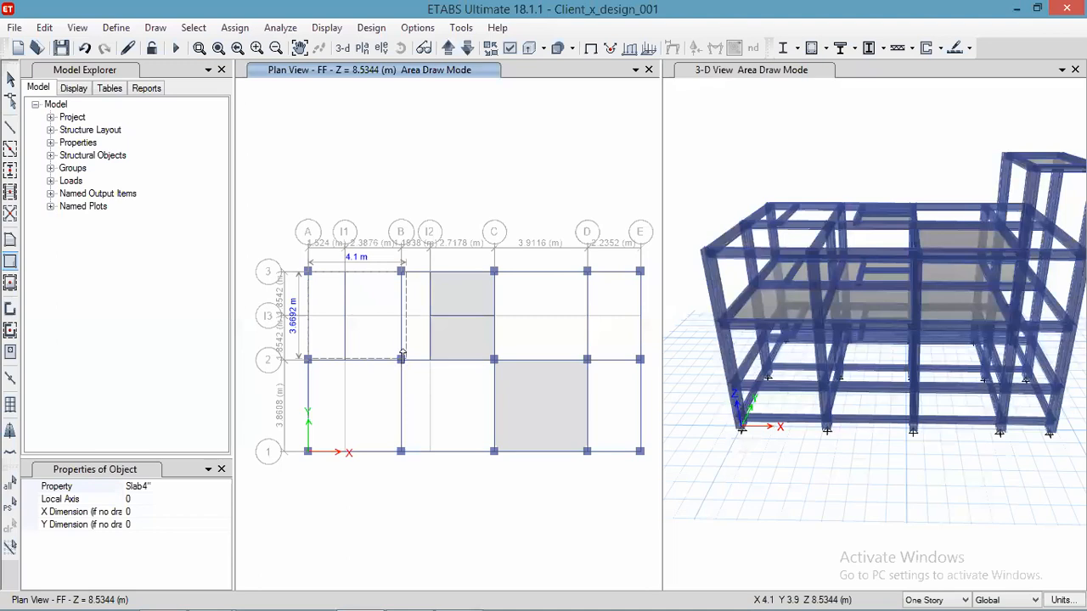
{"action": "left_click", "coordinate": [402, 360]}
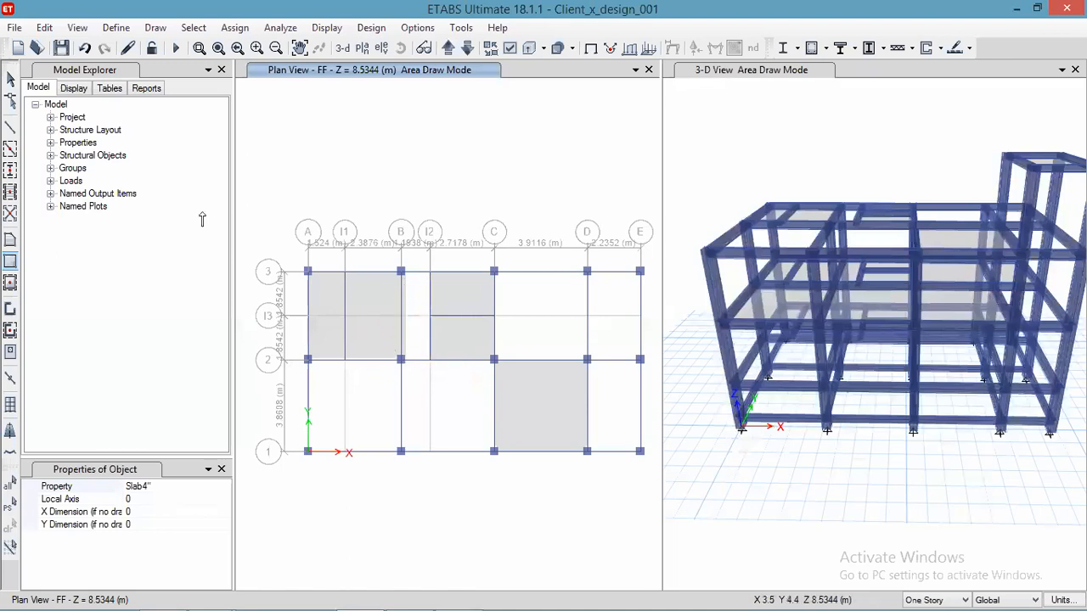
{"action": "left_click", "coordinate": [10, 78]}
{"action": "left_click", "coordinate": [363, 332]}
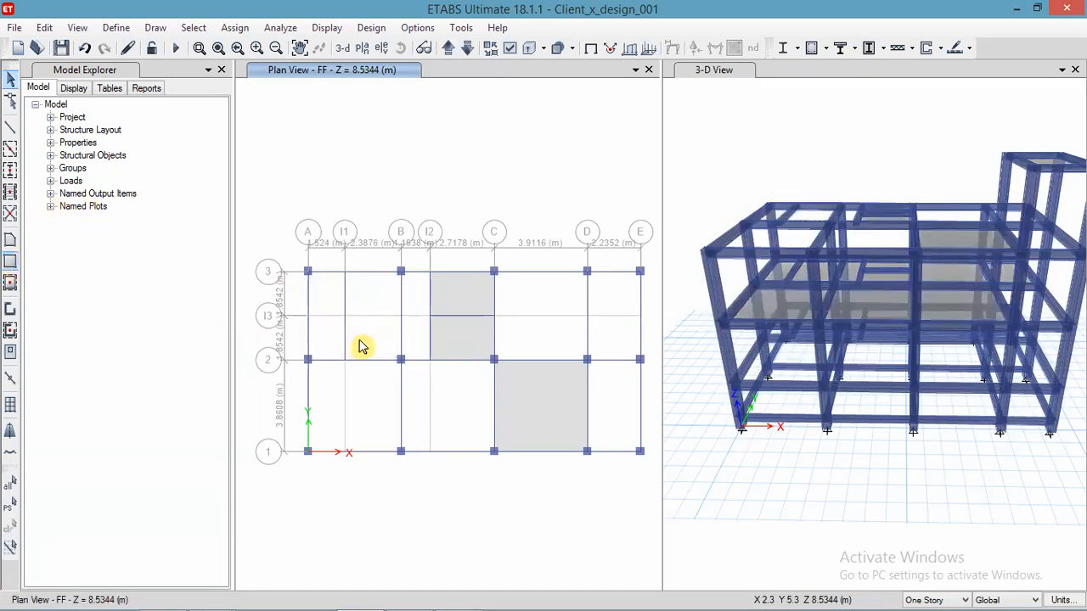
Step: Draw rectangular Slab4" panels on FF between grids 2 and 3 in bays A–I1, I1–B, B–I2, C–D and D–E
{"action": "left_click_drag", "start_coordinate": [309, 273], "coordinate": [344, 360]}
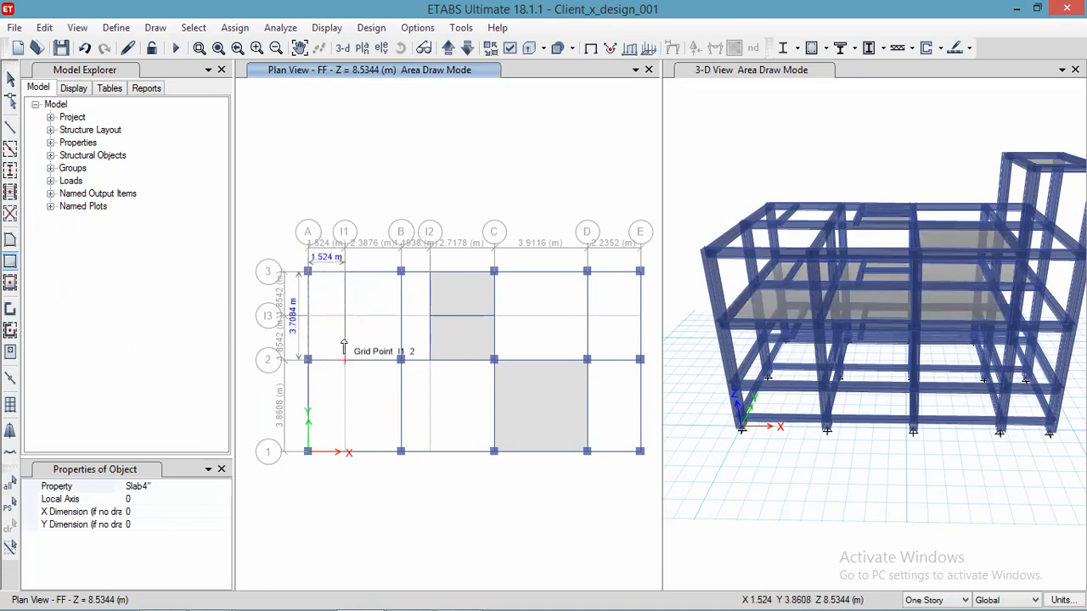
{"action": "left_click_drag", "start_coordinate": [344, 273], "coordinate": [402, 363]}
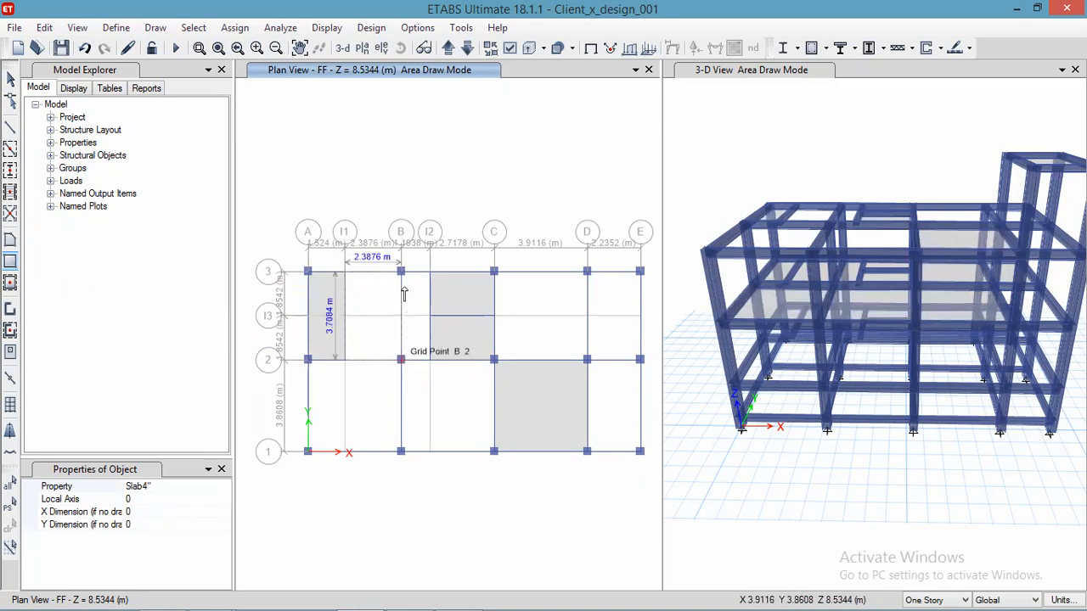
{"action": "left_click_drag", "start_coordinate": [401, 272], "coordinate": [428, 363]}
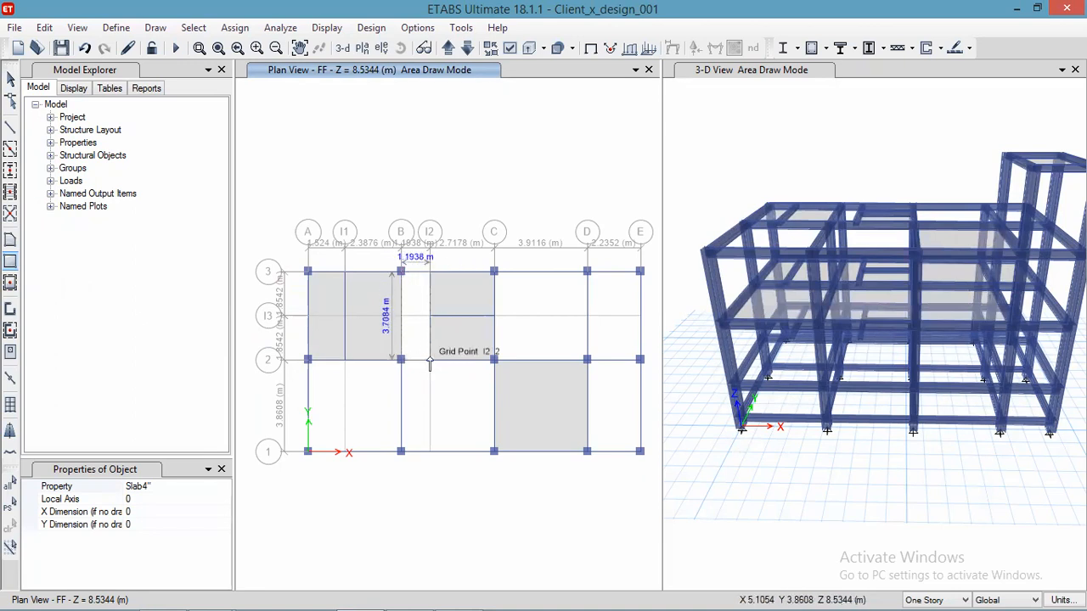
{"action": "left_click", "coordinate": [495, 273]}
{"action": "left_click_drag", "start_coordinate": [496, 275], "coordinate": [639, 359]}
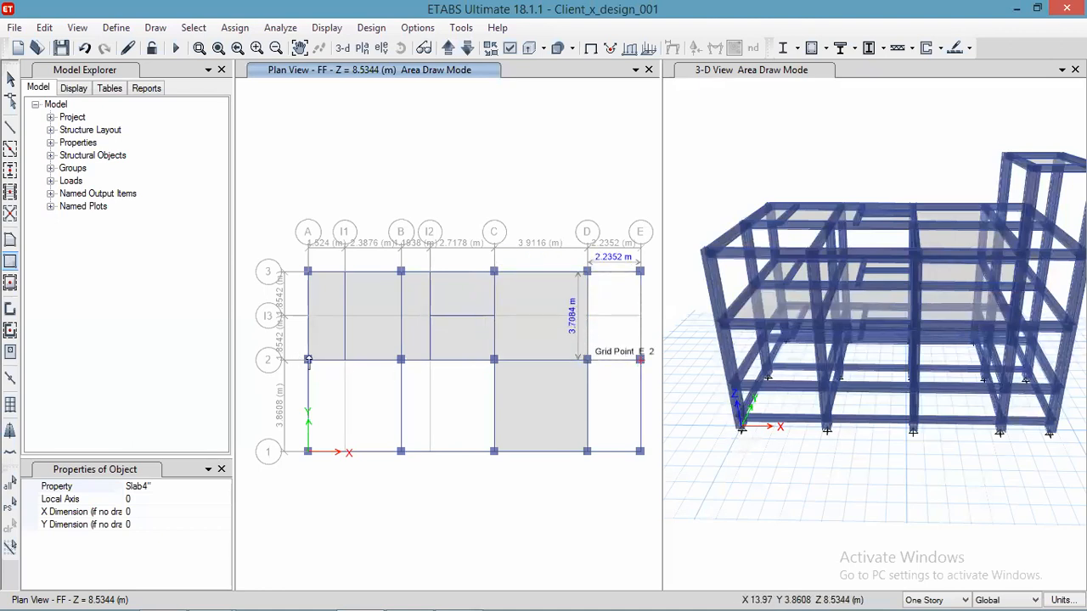
Step: Draw Slab4" panels on FF between grids 1 and 2 in bays A–B and B–C, and leave area drawing
{"action": "left_click_drag", "start_coordinate": [308, 359], "coordinate": [399, 452]}
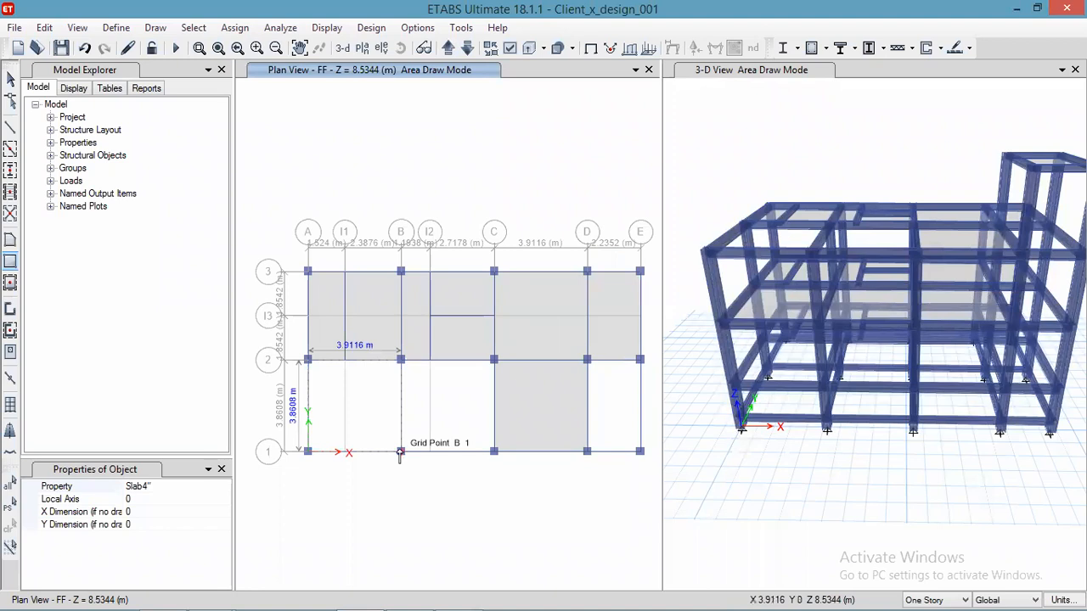
{"action": "left_click_drag", "start_coordinate": [400, 452], "coordinate": [400, 452]}
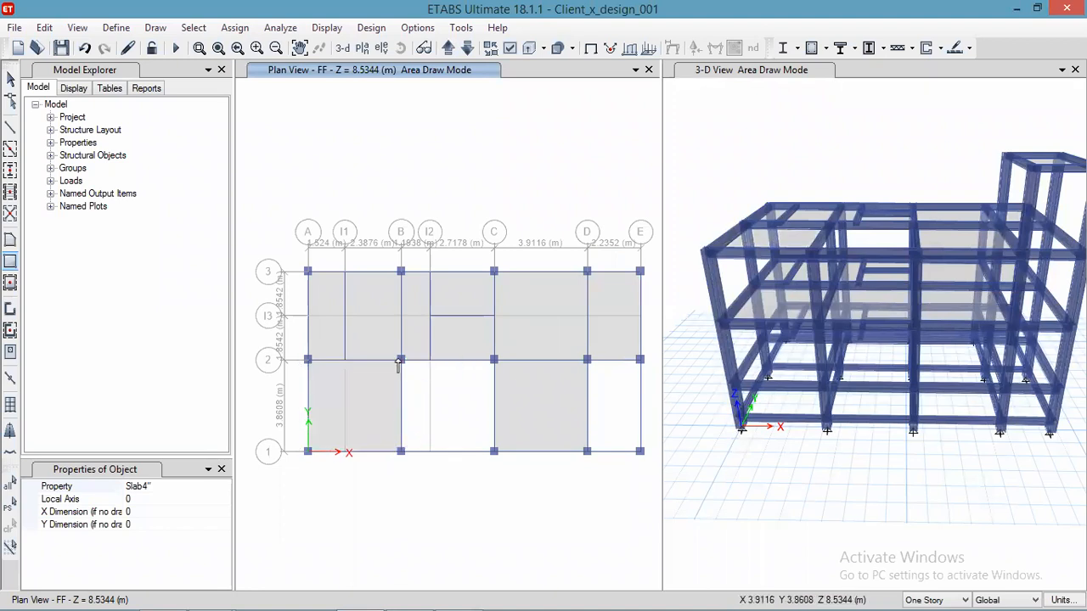
{"action": "left_click_drag", "start_coordinate": [401, 362], "coordinate": [507, 466]}
{"action": "left_click", "coordinate": [10, 78]}
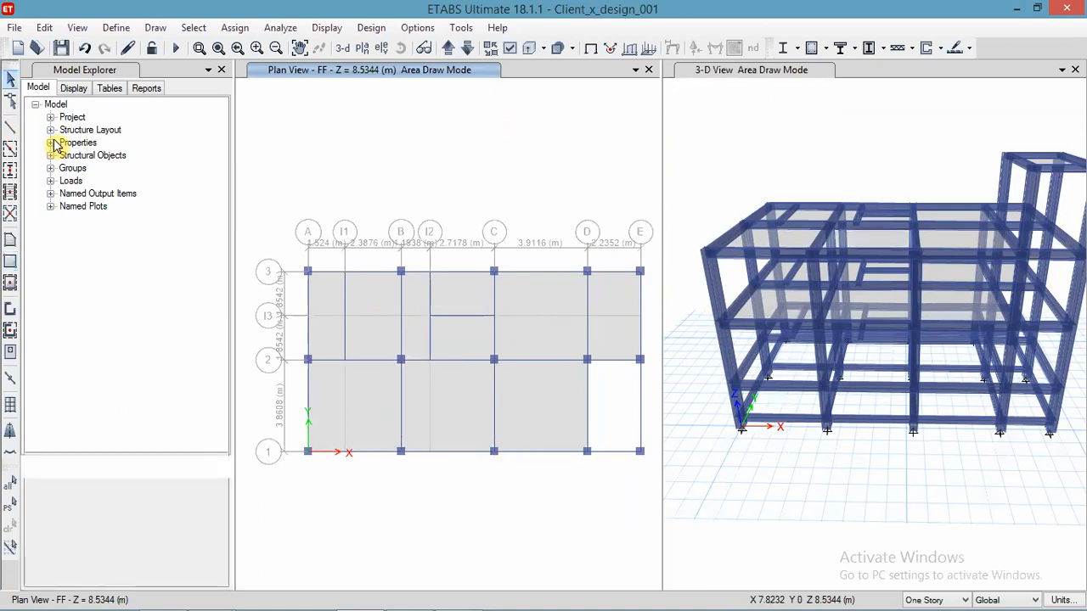
{"action": "left_click", "coordinate": [428, 402]}
{"action": "left_click", "coordinate": [376, 402]}
{"action": "left_click", "coordinate": [377, 403]}
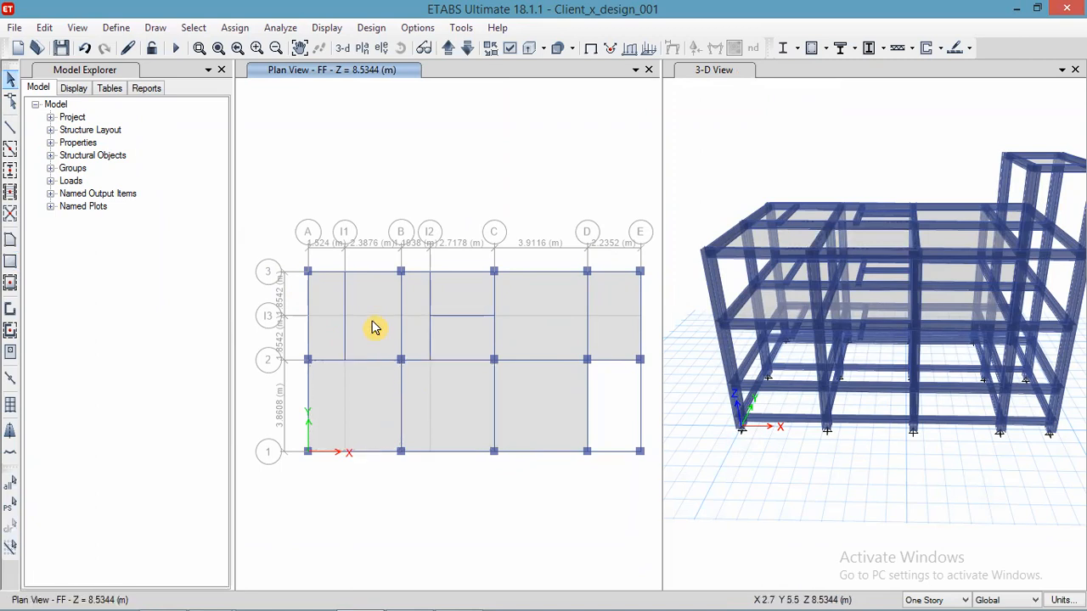
{"action": "left_click", "coordinate": [367, 297]}
{"action": "left_click", "coordinate": [378, 319]}
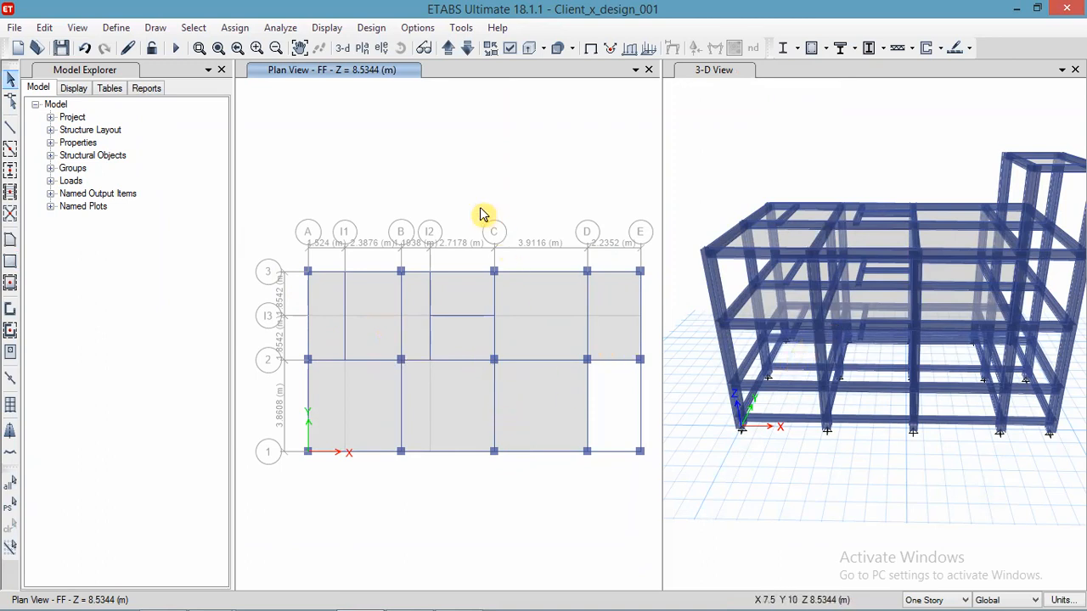
Step: Select all joints on the Base plan and assign fixed restraints to them, with all translations and rotations in X, Y and Z restrained
{"action": "left_click", "coordinate": [466, 49]}
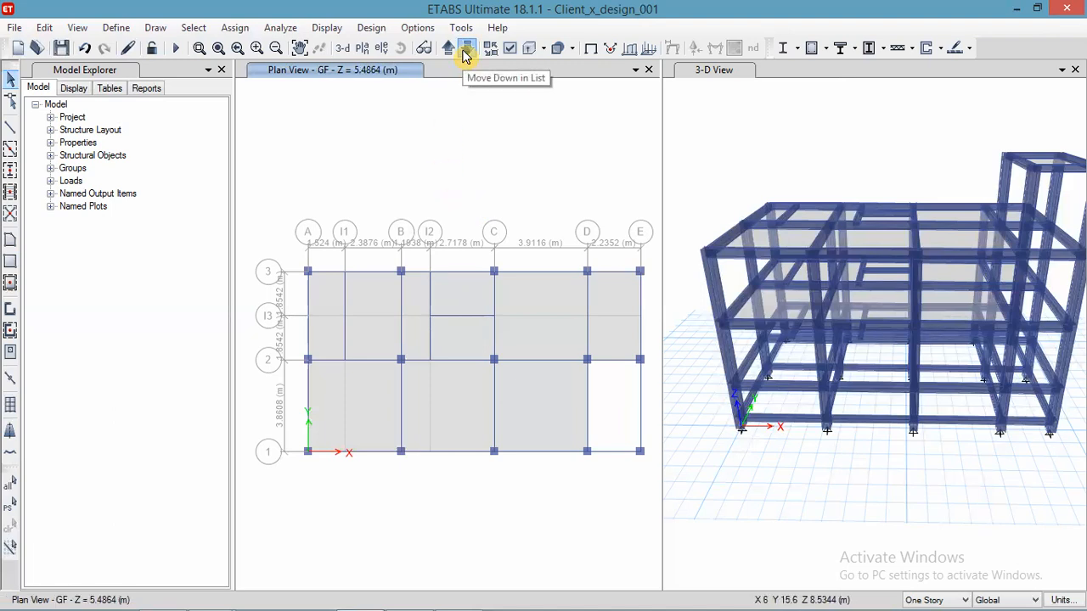
{"action": "left_click", "coordinate": [466, 50]}
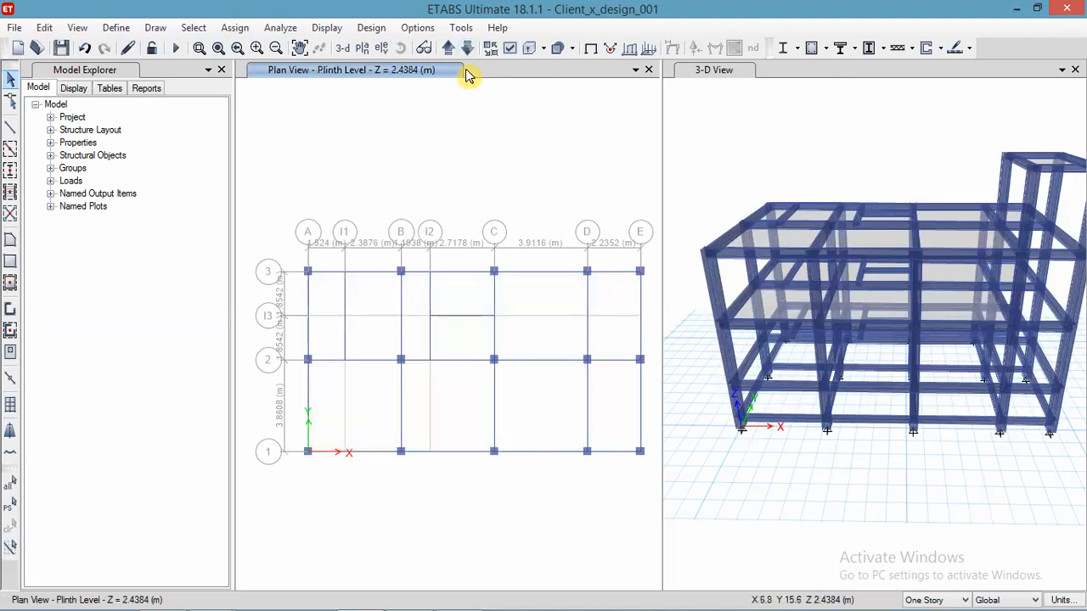
{"action": "left_click", "coordinate": [466, 49]}
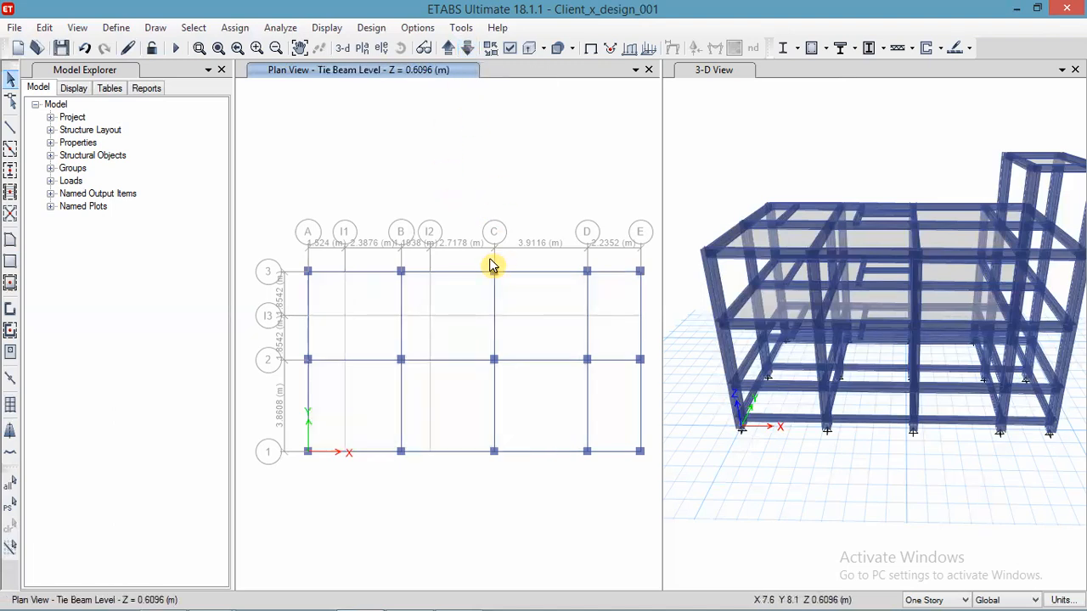
{"action": "left_click", "coordinate": [466, 49]}
{"action": "left_click_drag", "start_coordinate": [279, 229], "coordinate": [651, 472]}
{"action": "left_click", "coordinate": [234, 27]}
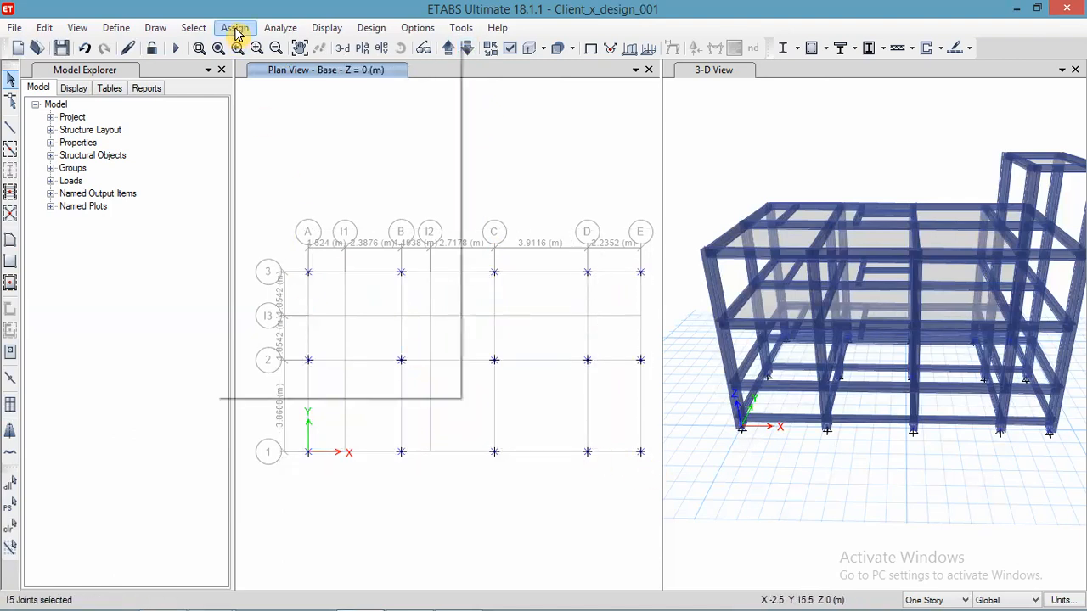
{"action": "mouse_move", "coordinate": [262, 46]}
{"action": "left_click", "coordinate": [507, 46]}
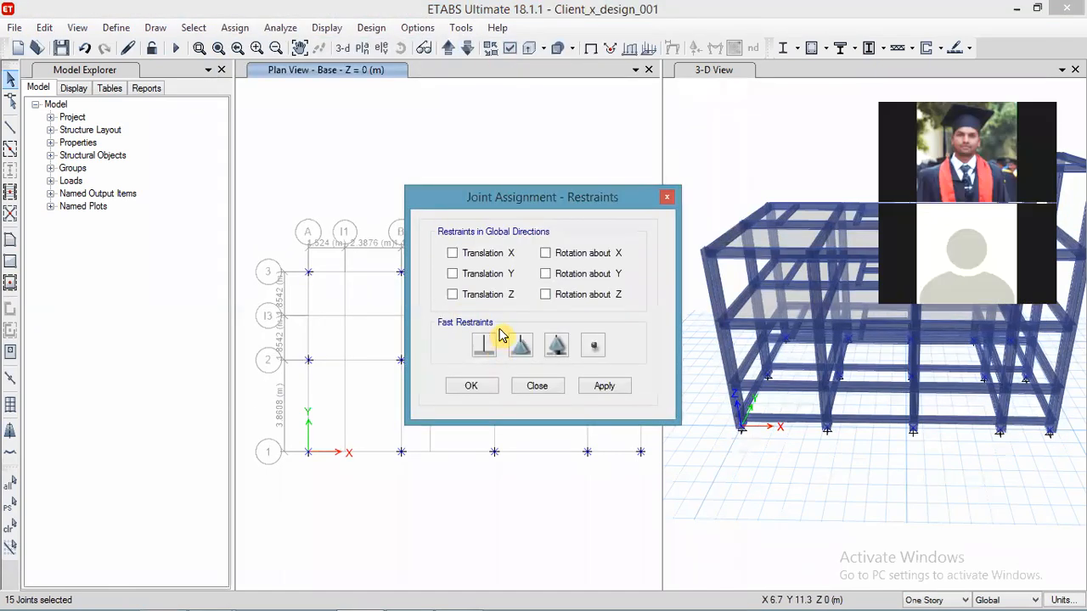
{"action": "left_click", "coordinate": [603, 386]}
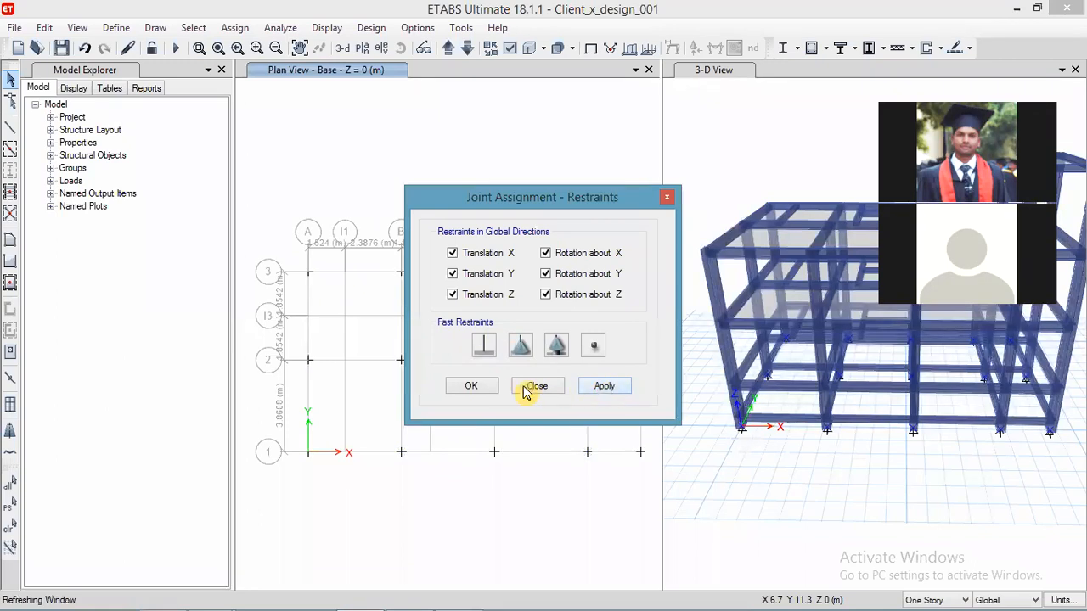
Step: Confirm the base joint restraints and show the elevation along grid 1 in place of the 3-D view
{"action": "left_click", "coordinate": [473, 387]}
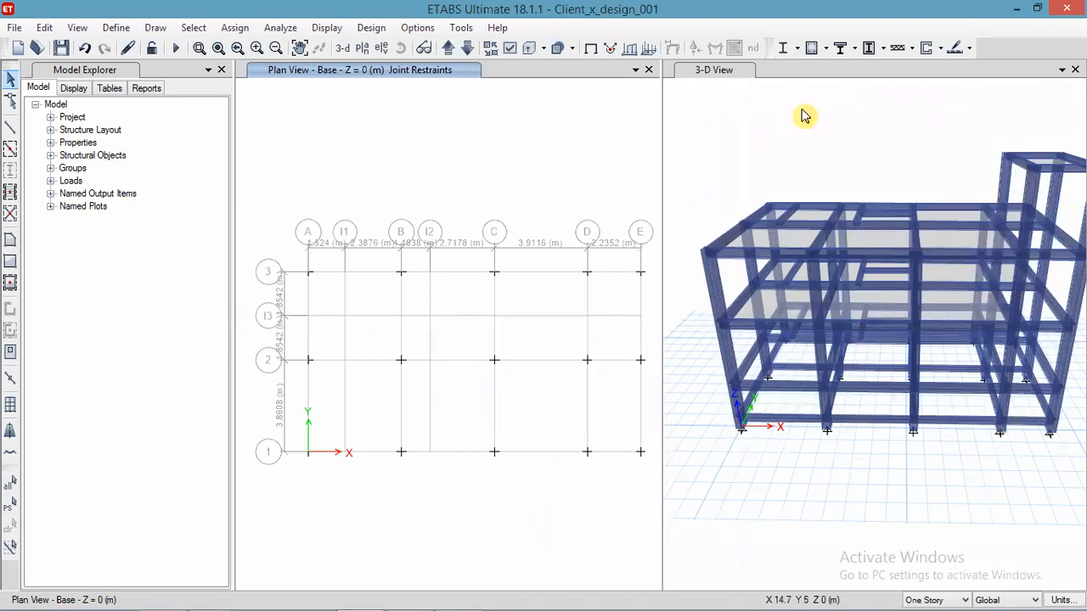
{"action": "left_click", "coordinate": [382, 49]}
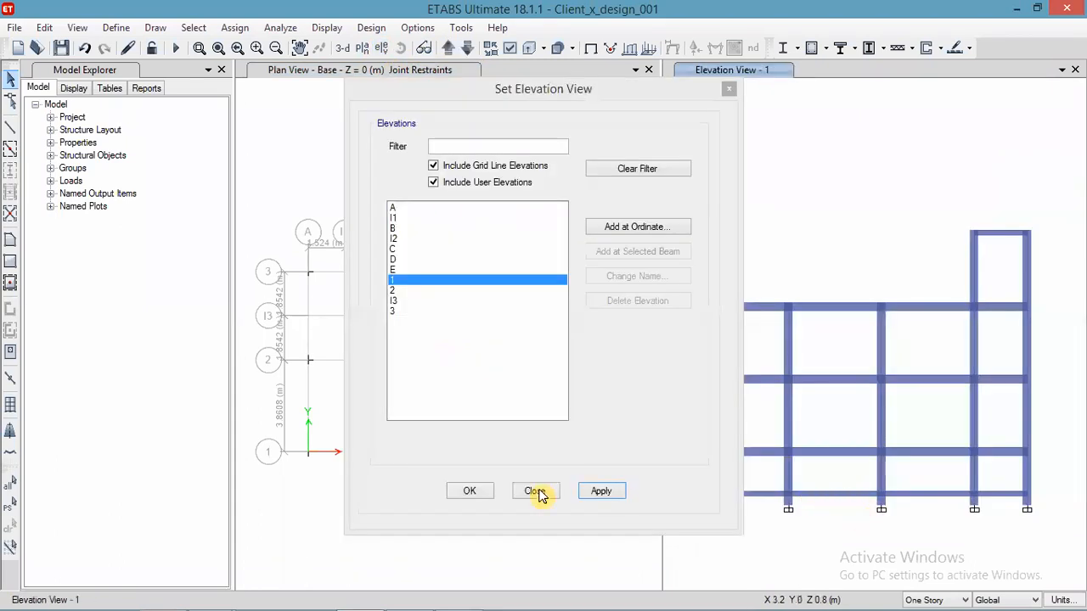
{"action": "left_click", "coordinate": [532, 492]}
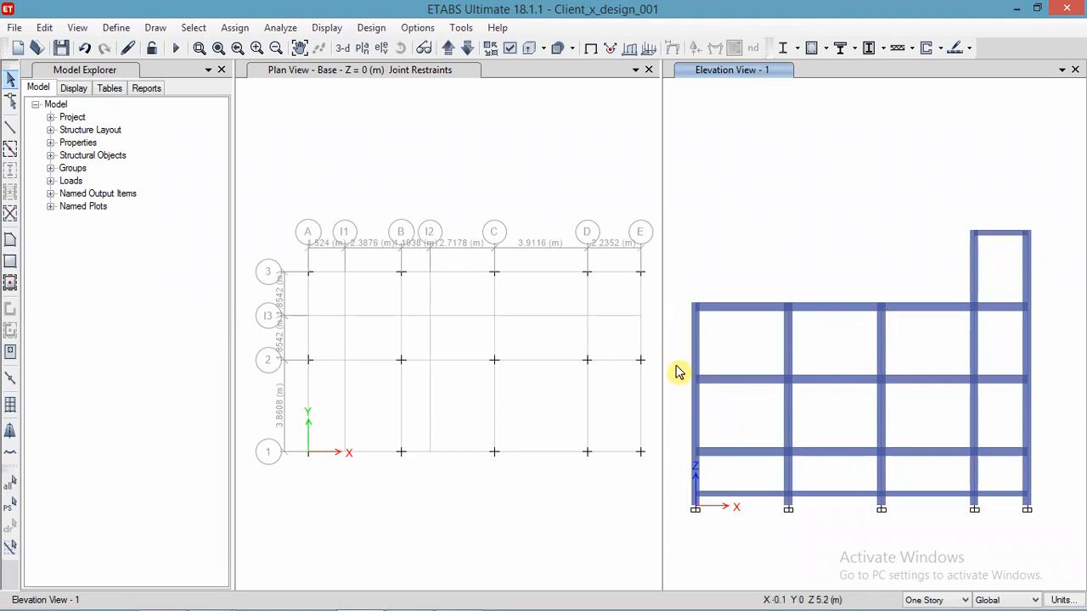
Step: Bring the plan view up from Base to Plinth Level and restore the 3-D view beside it
{"action": "left_click", "coordinate": [413, 171]}
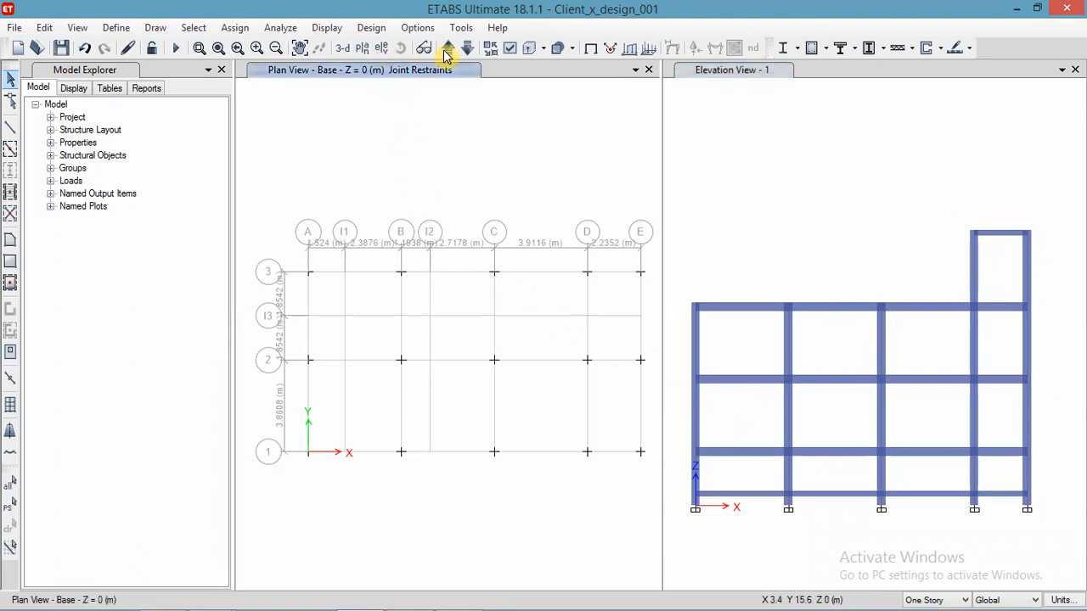
{"action": "left_click", "coordinate": [444, 49]}
{"action": "left_click", "coordinate": [832, 229]}
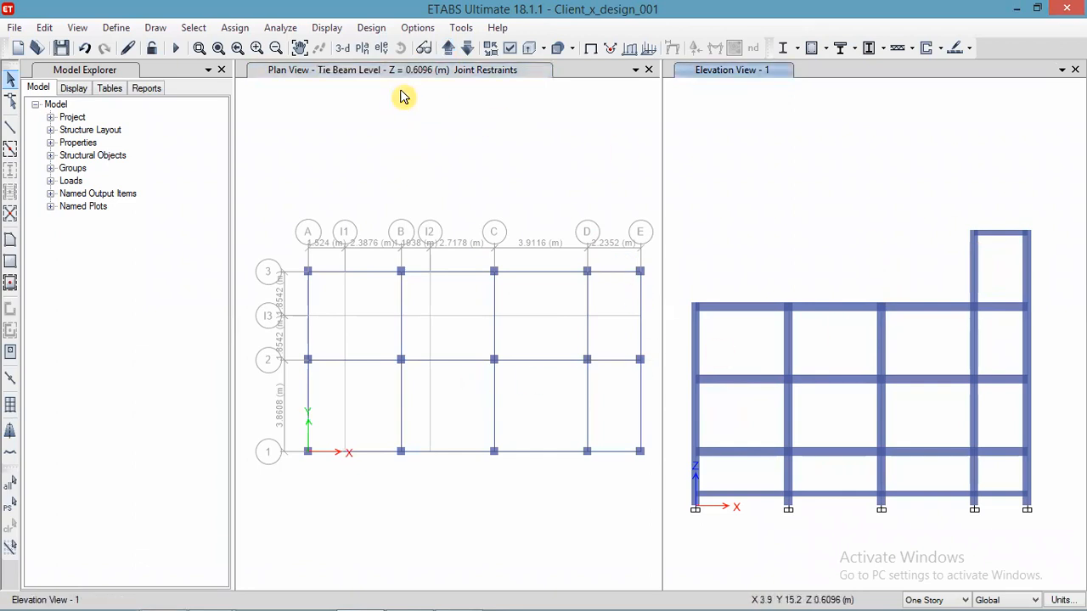
{"action": "left_click", "coordinate": [342, 48]}
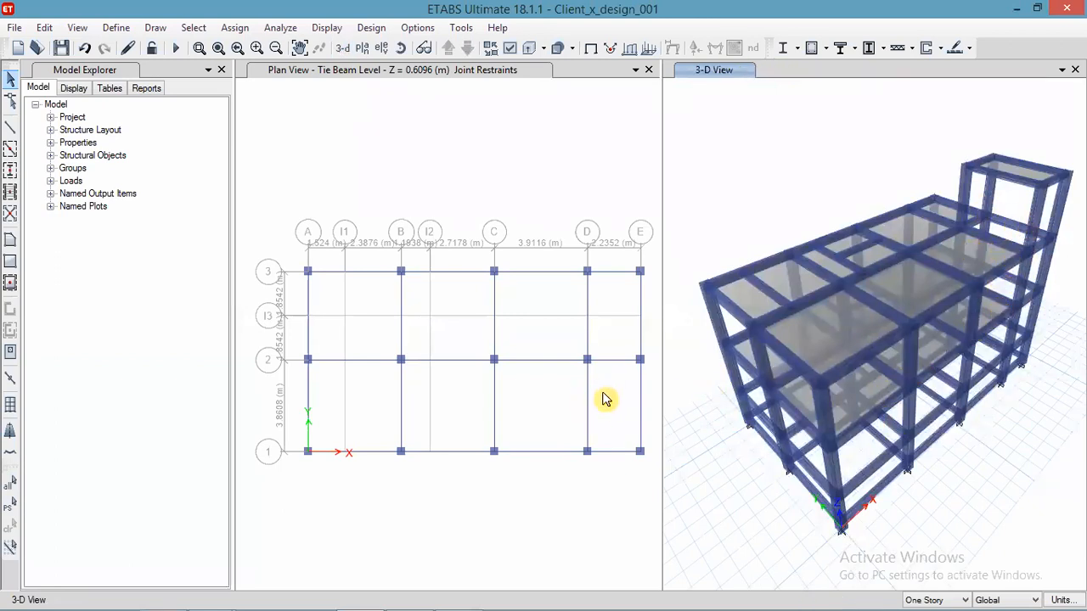
{"action": "left_click", "coordinate": [445, 49]}
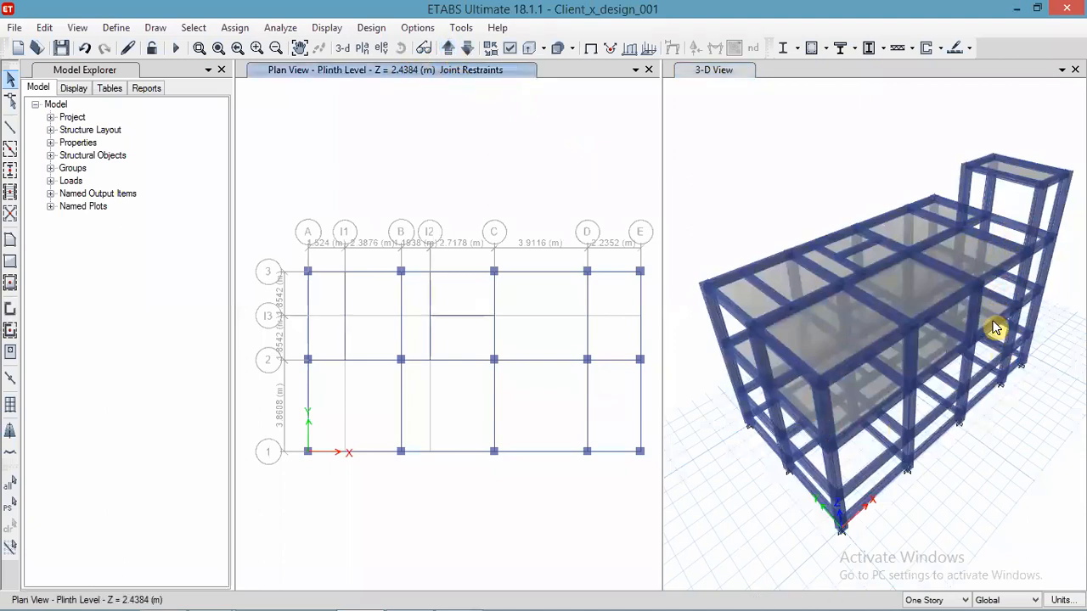
Step: Rotate the 3-D model and examine its beams, columns and slab panels up close
{"action": "left_click", "coordinate": [748, 139]}
{"action": "left_click", "coordinate": [396, 54]}
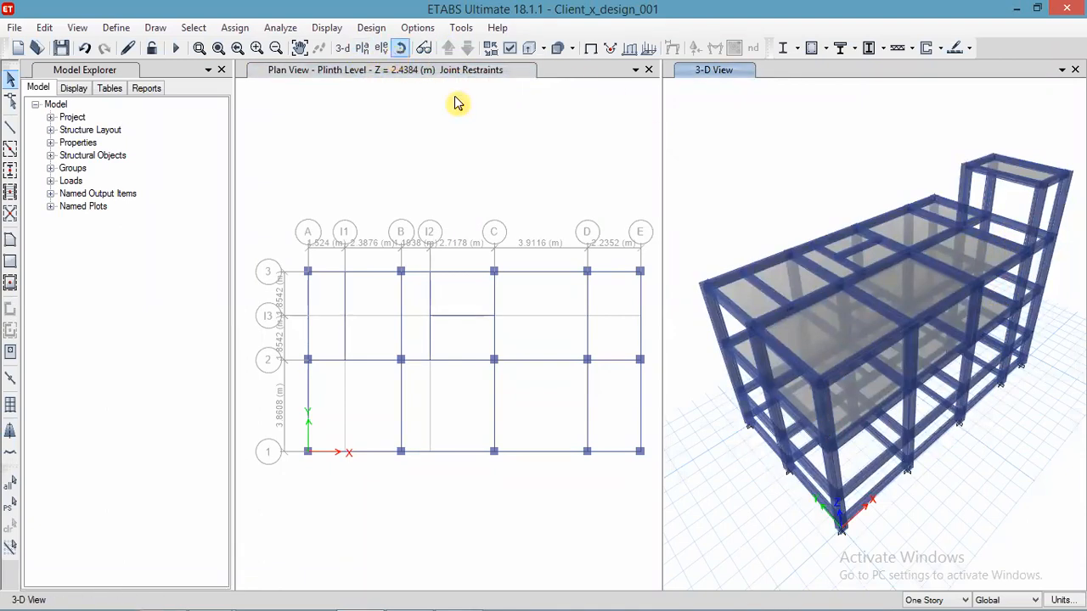
{"action": "left_click_drag", "start_coordinate": [788, 413], "coordinate": [676, 374]}
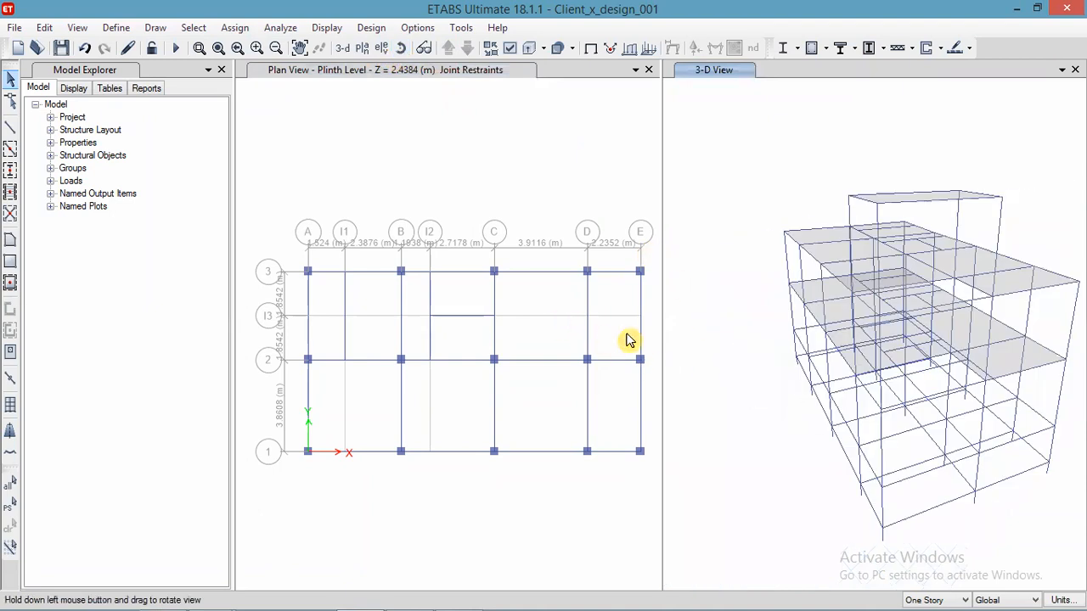
{"action": "left_click_drag", "start_coordinate": [628, 339], "coordinate": [718, 359]}
{"action": "scroll", "coordinate": [776, 332], "scroll_direction": "up", "scroll_amount": 3}
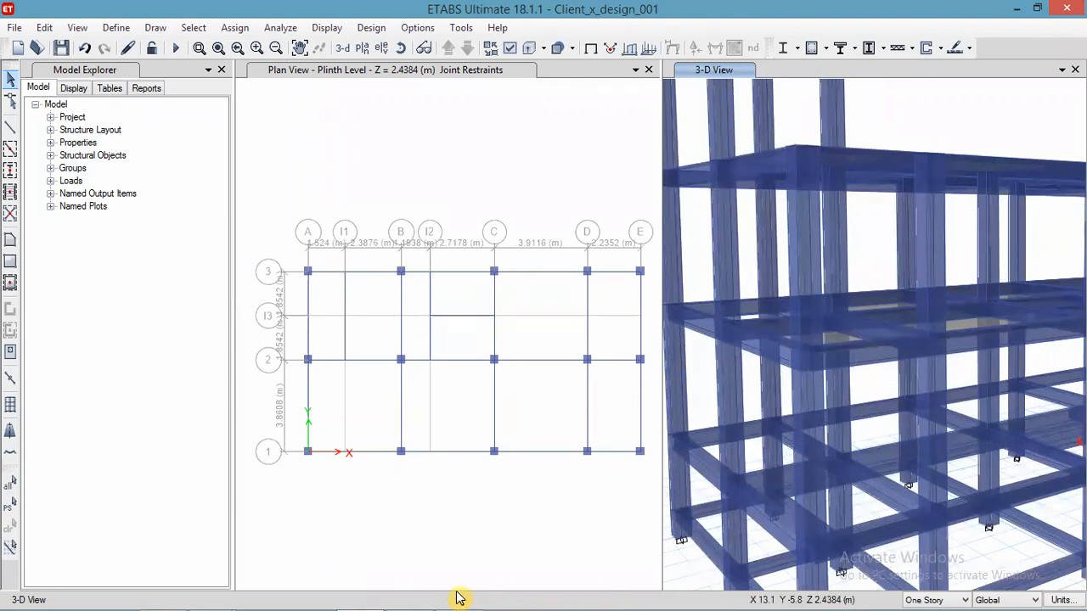
Step: Switch to ALL IN ONE.pdf in Adobe Reader and examine the ground and first floor plans, the staircase bay and the dimensional parameters
{"action": "key", "text": "alt+Tab"}
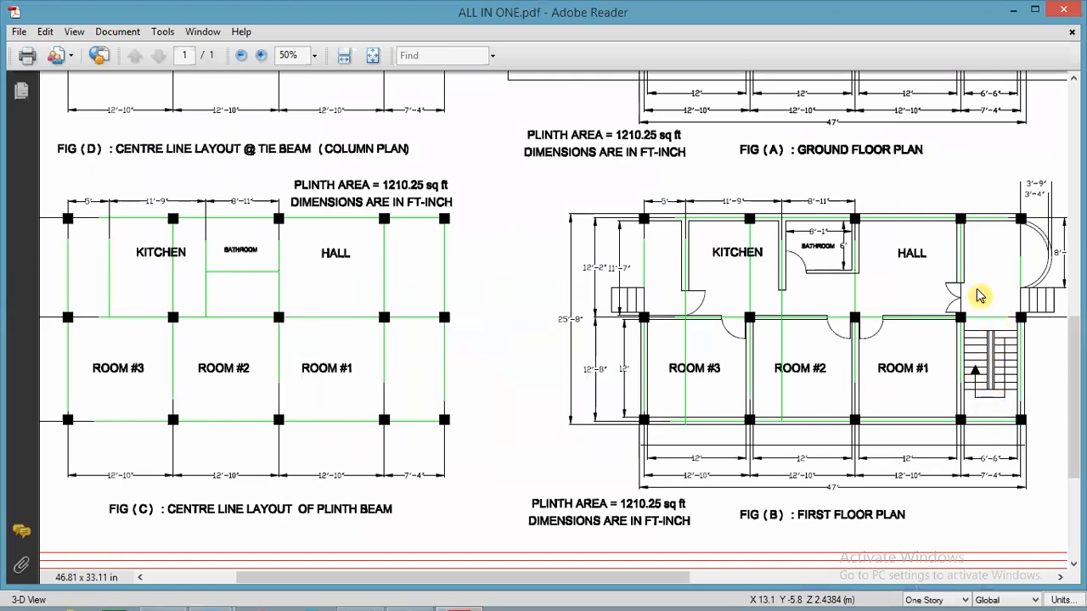
{"action": "scroll", "coordinate": [892, 401], "scroll_direction": "up", "scroll_amount": 2}
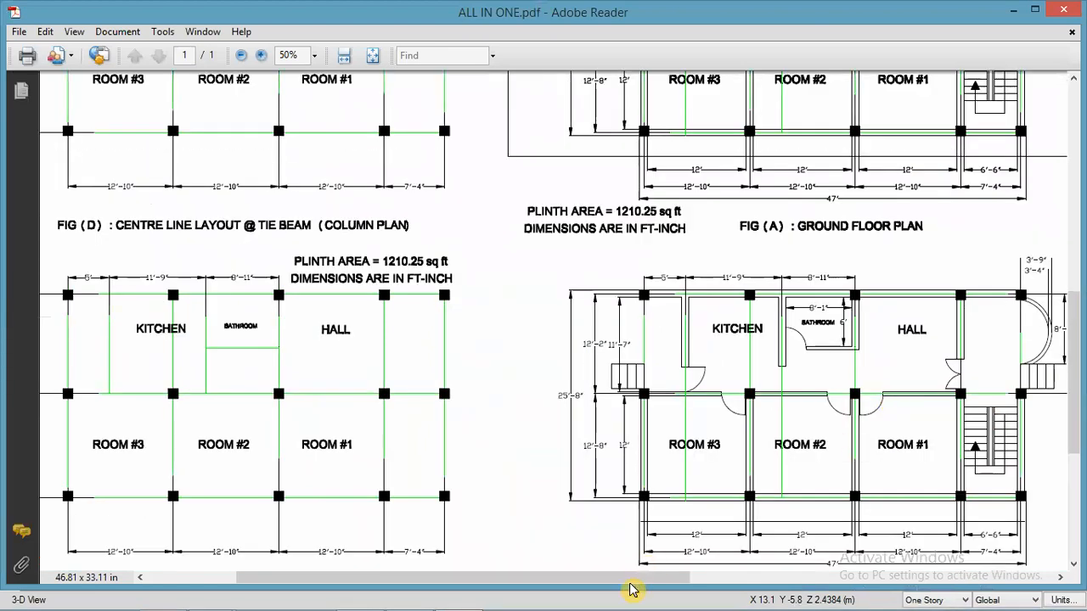
{"action": "left_click_drag", "start_coordinate": [625, 584], "coordinate": [729, 584]}
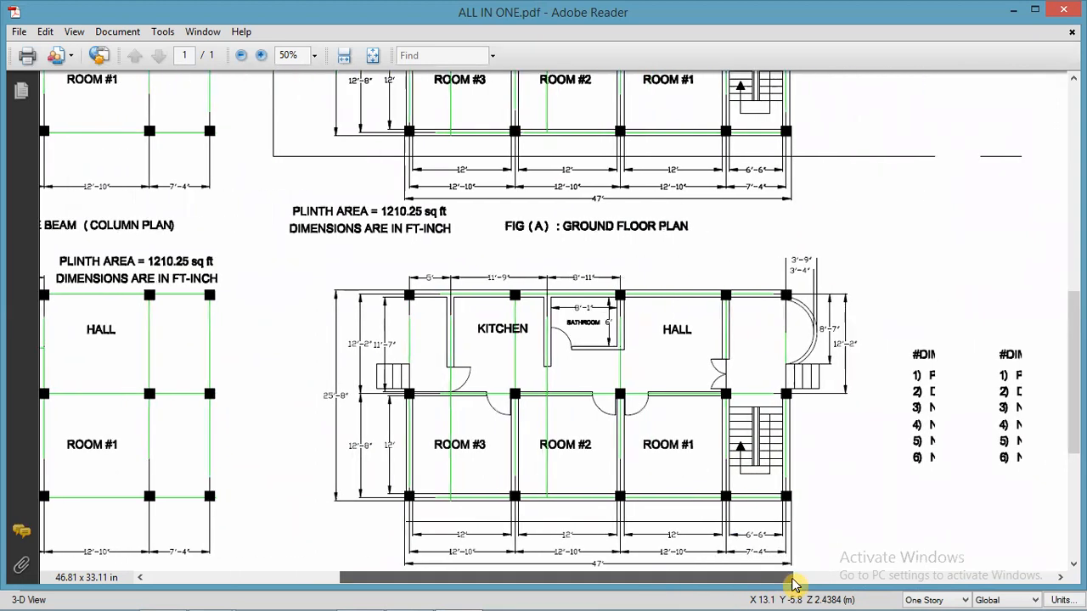
{"action": "left_click", "coordinate": [899, 582]}
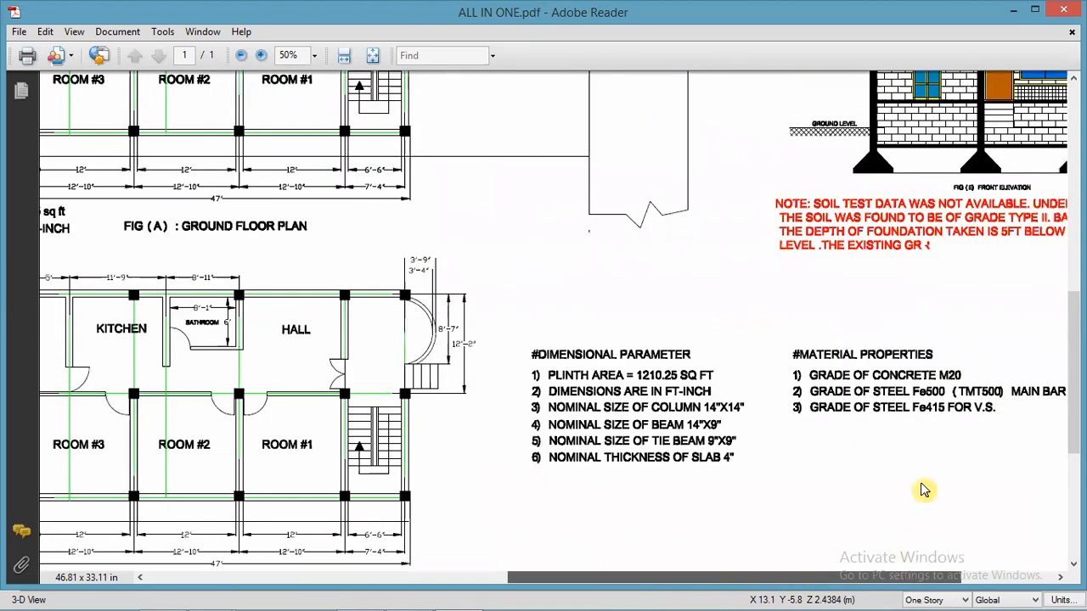
{"action": "scroll", "coordinate": [897, 556], "scroll_direction": "up", "scroll_amount": 4}
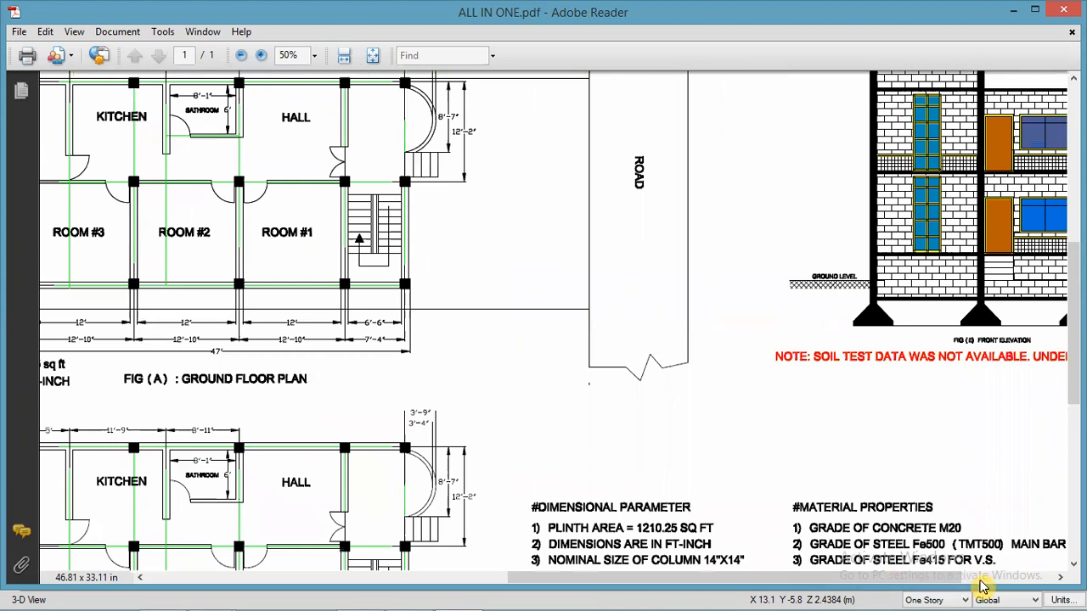
{"action": "left_click_drag", "start_coordinate": [625, 578], "coordinate": [781, 504]}
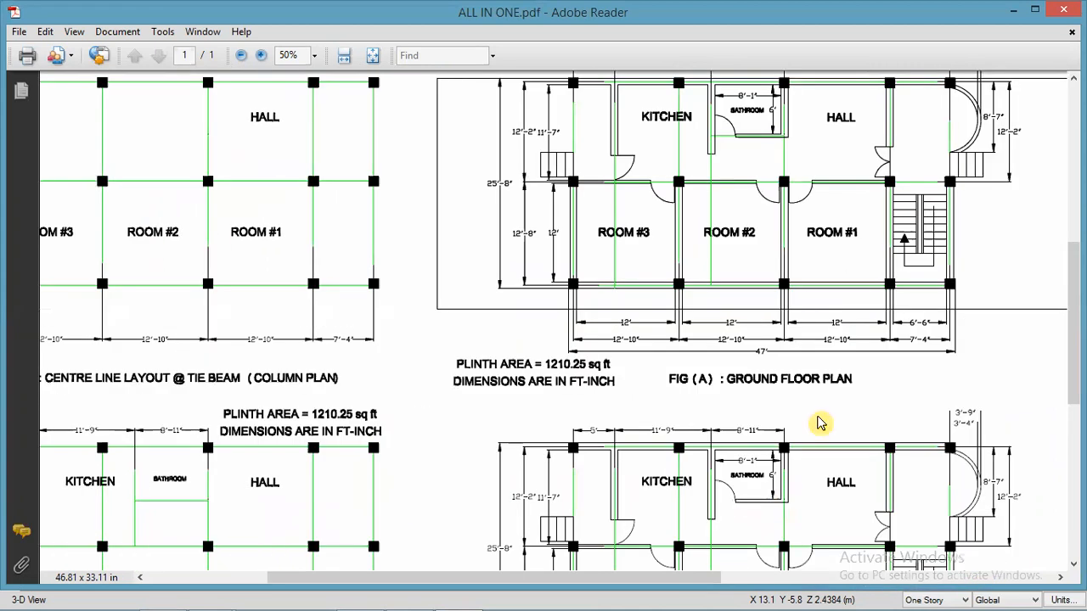
{"action": "scroll", "coordinate": [934, 438], "scroll_direction": "down", "scroll_amount": 5}
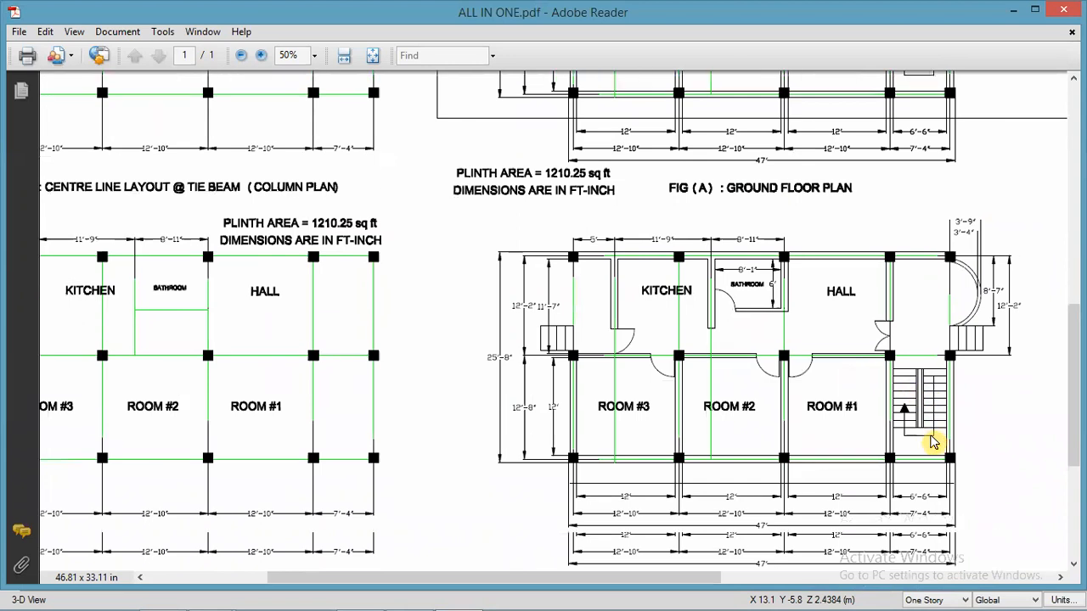
{"action": "left_click_drag", "start_coordinate": [706, 578], "coordinate": [881, 582]}
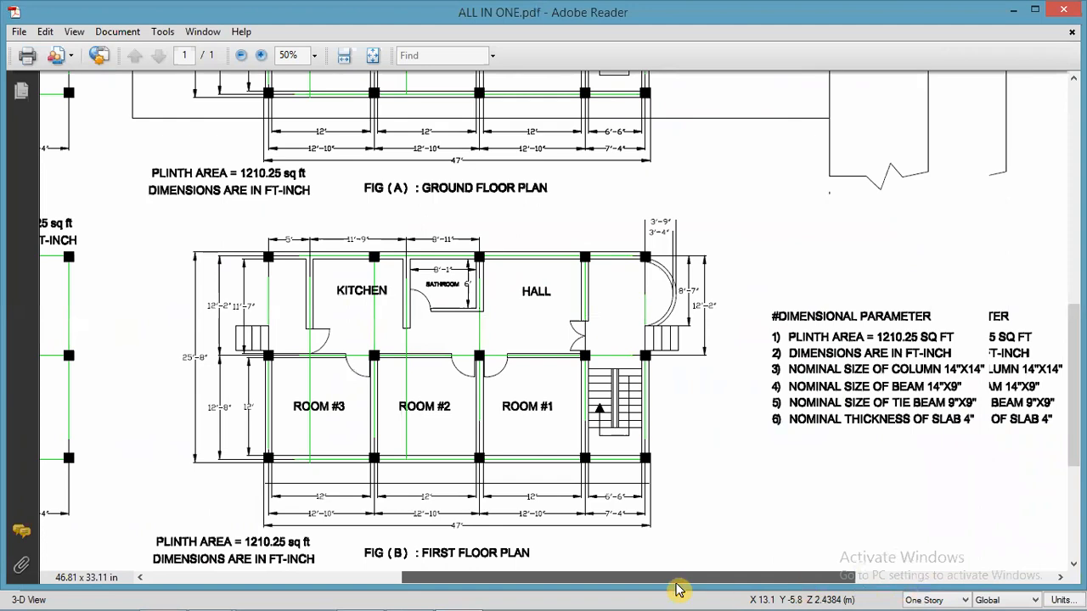
{"action": "left_click_drag", "start_coordinate": [669, 592], "coordinate": [592, 583]}
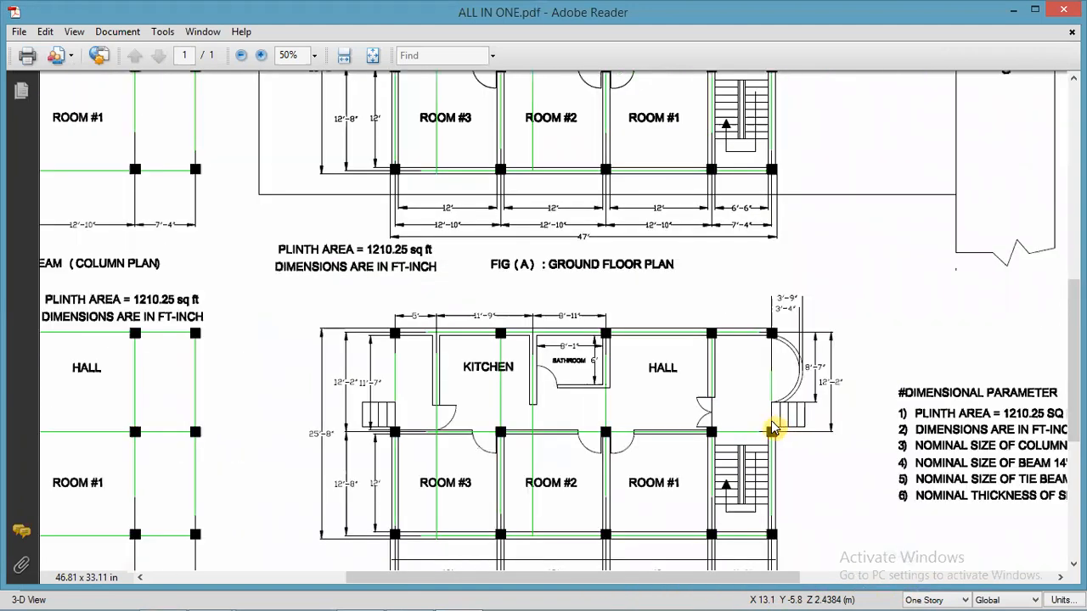
{"action": "scroll", "coordinate": [583, 448], "scroll_direction": "up", "scroll_amount": 3}
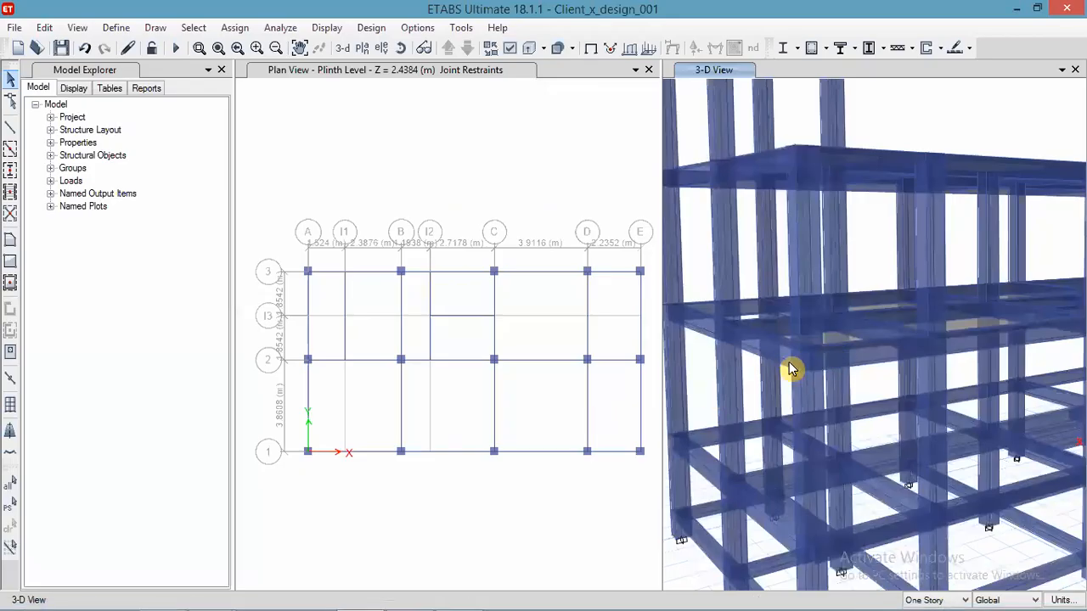
Step: Switch back to ETABS, turn off the extruded member display and show the elevation along grid 1
{"action": "scroll", "coordinate": [795, 365], "scroll_direction": "down", "scroll_amount": 3}
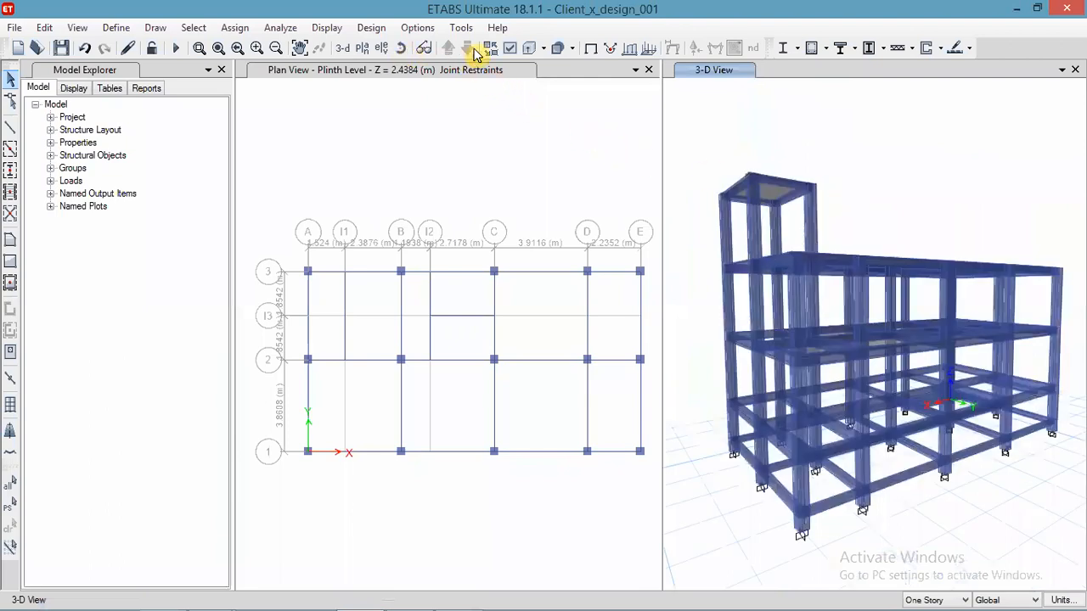
{"action": "left_click", "coordinate": [528, 49]}
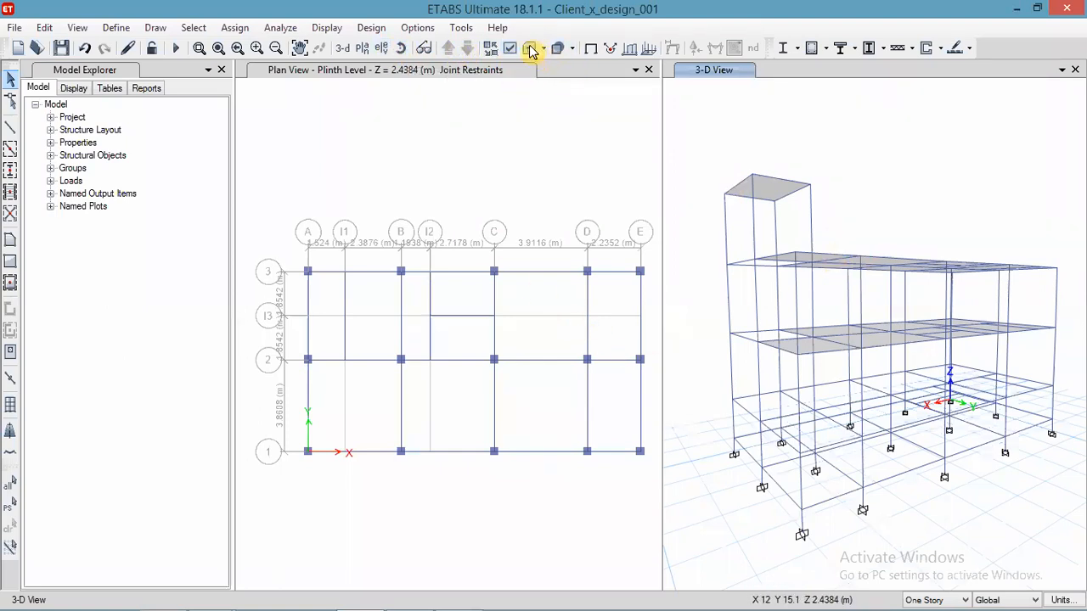
{"action": "left_click", "coordinate": [382, 48]}
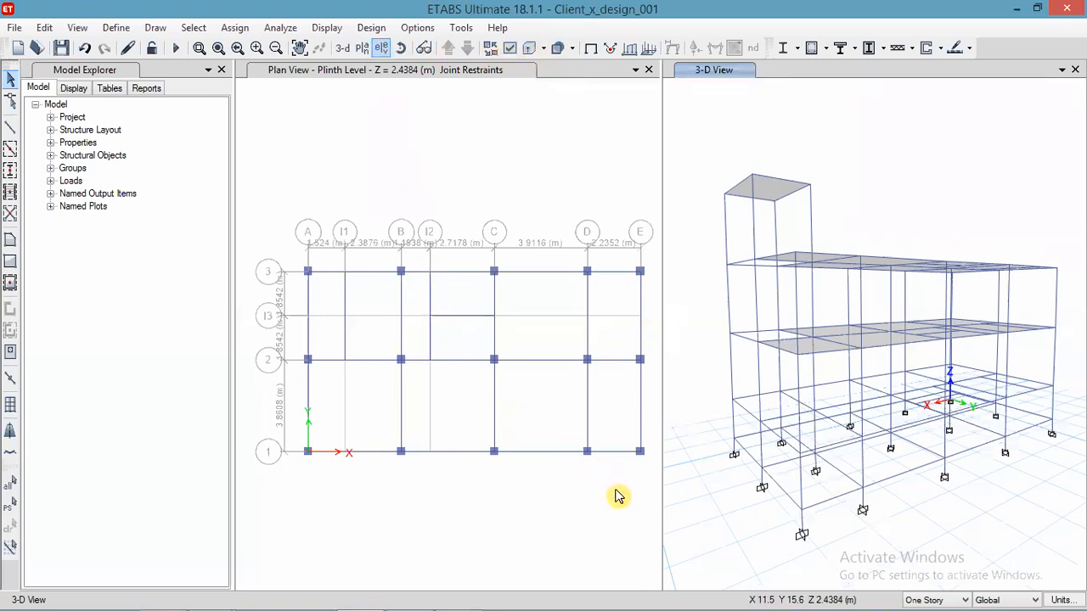
{"action": "left_click", "coordinate": [468, 490]}
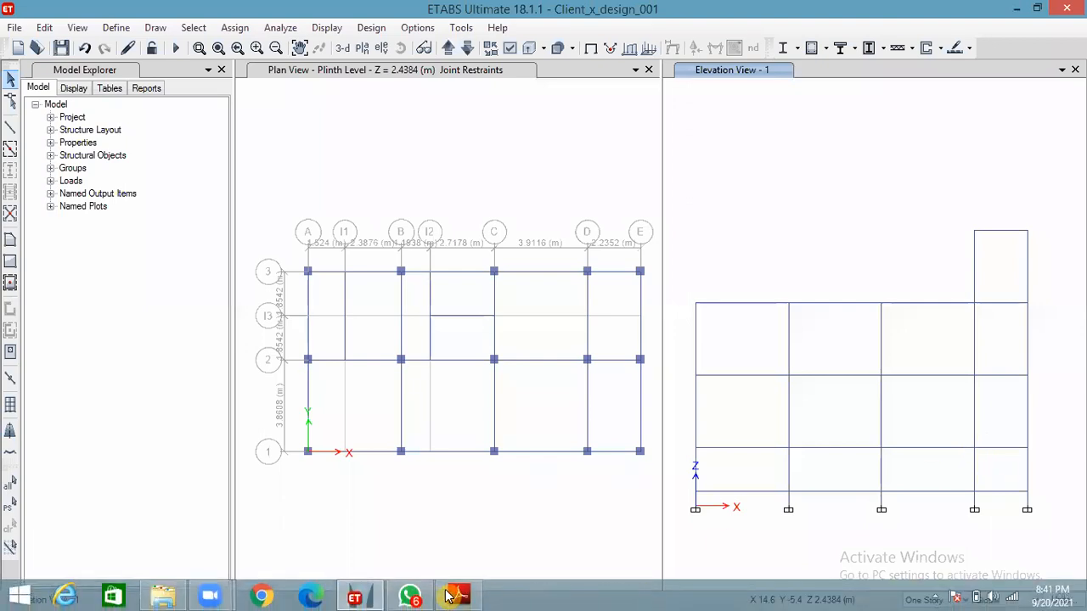
Step: Switch to the PDF in Adobe Reader and examine the front elevation's ground, plinth and foundation levels
{"action": "key", "text": "alt+Tab"}
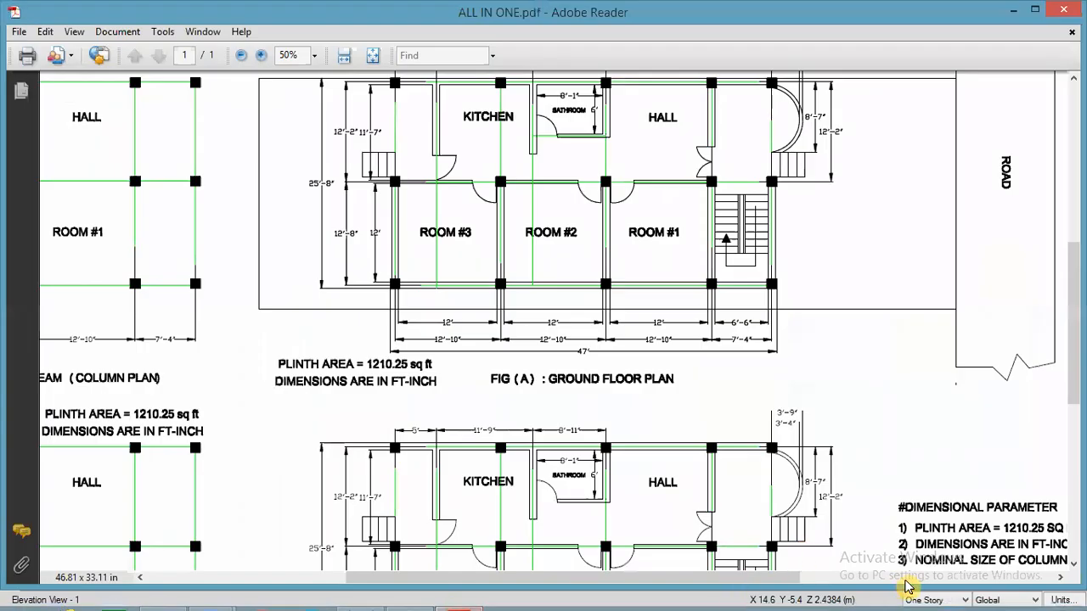
{"action": "left_click", "coordinate": [998, 581]}
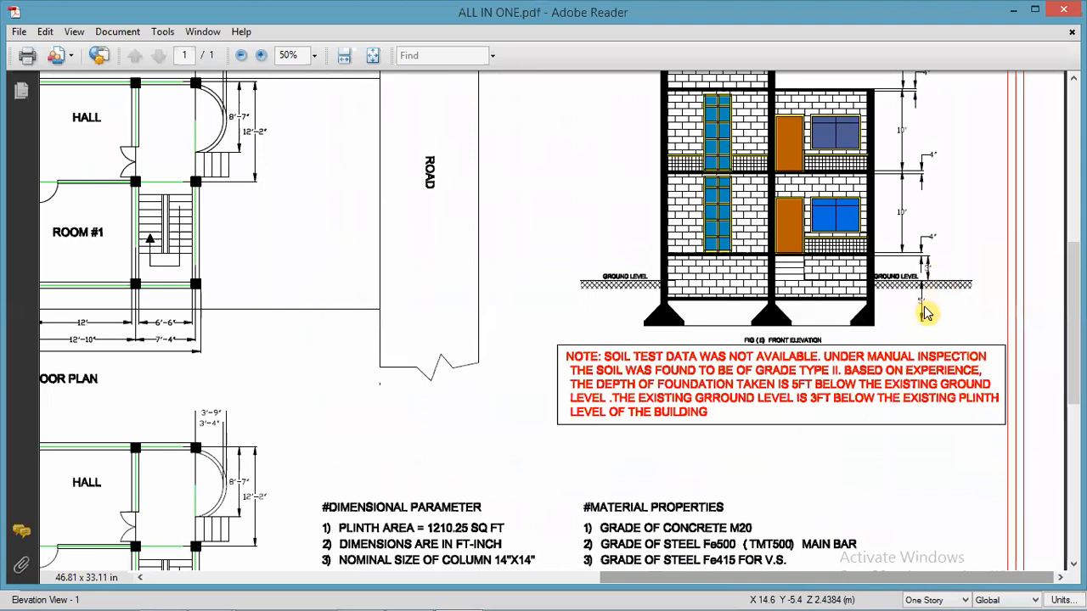